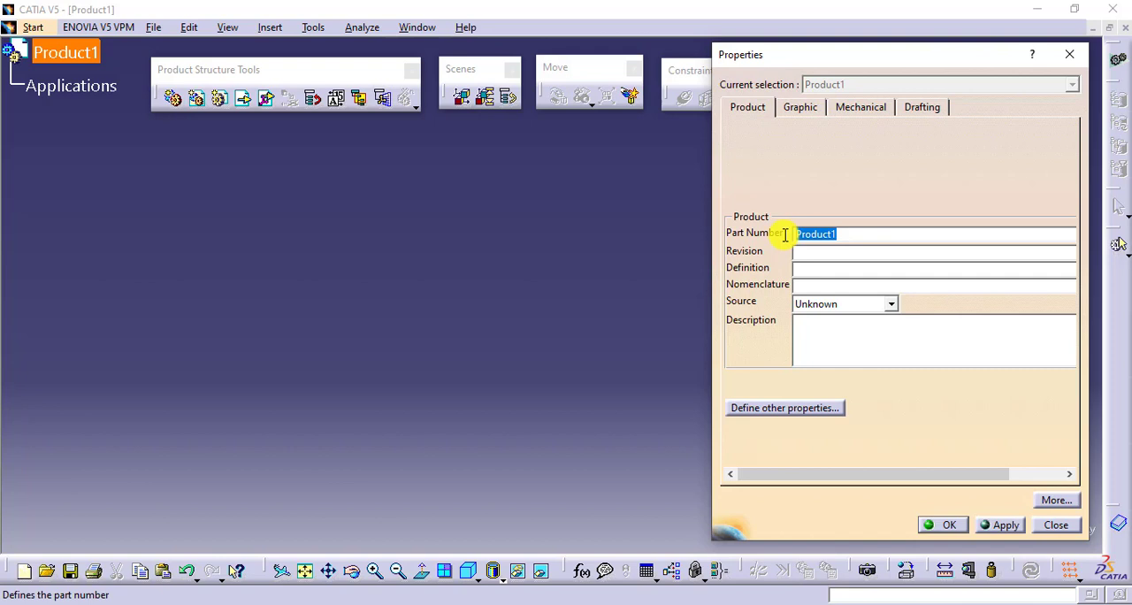
- Set the root product's part number to Press Tool
key(BackSpace)
text(Press Tool)
click(942, 524)
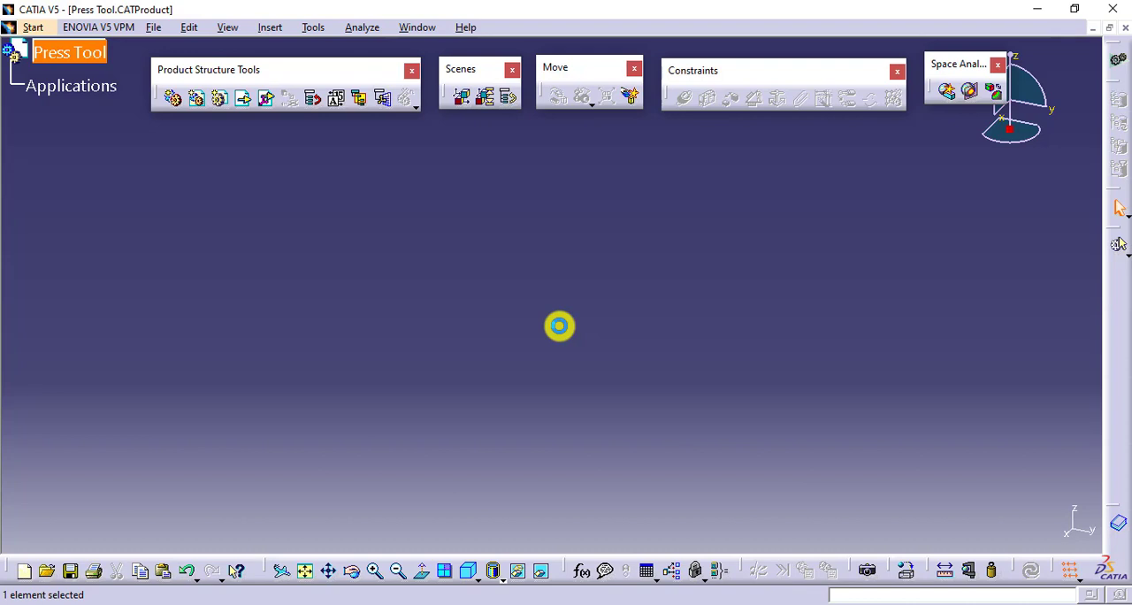
- Insert a new part into the Press Tool product and expand its tree down to its planes and body
click(391, 249)
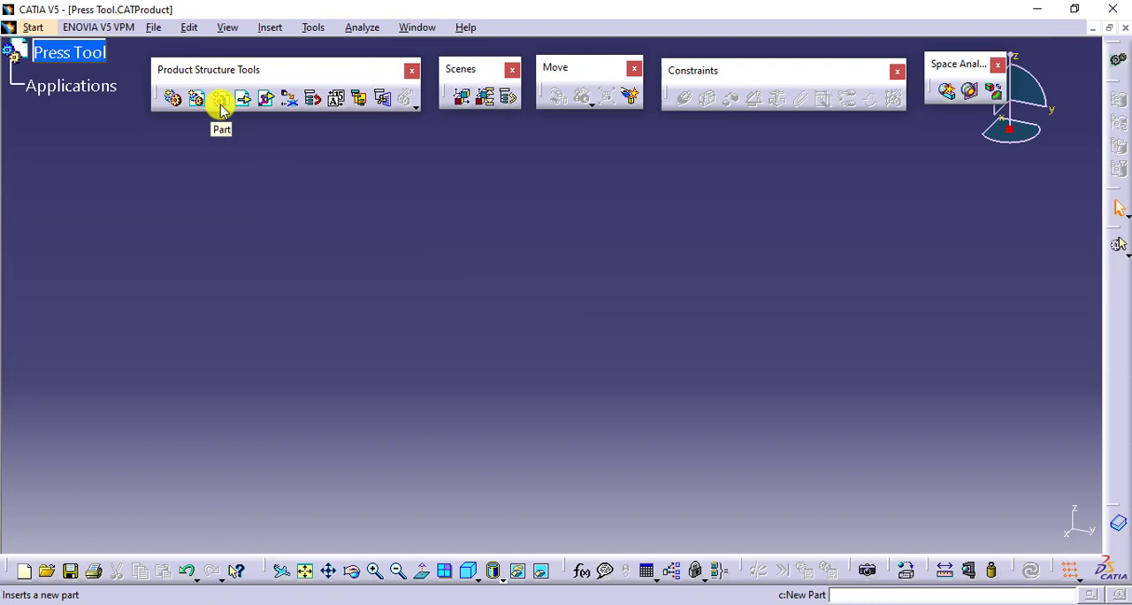
click(219, 101)
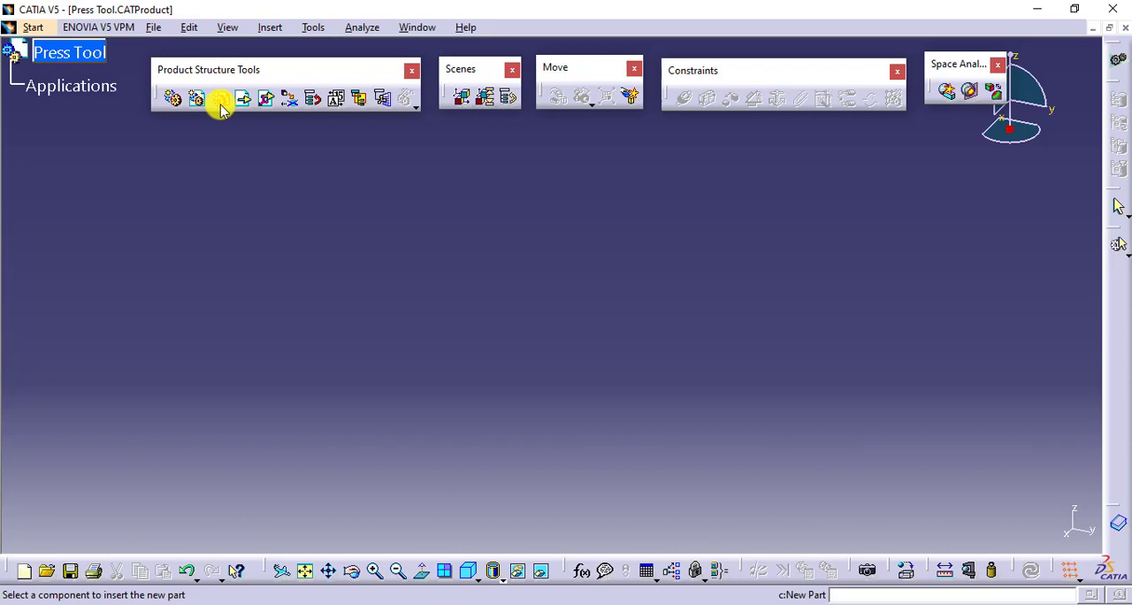
click(82, 58)
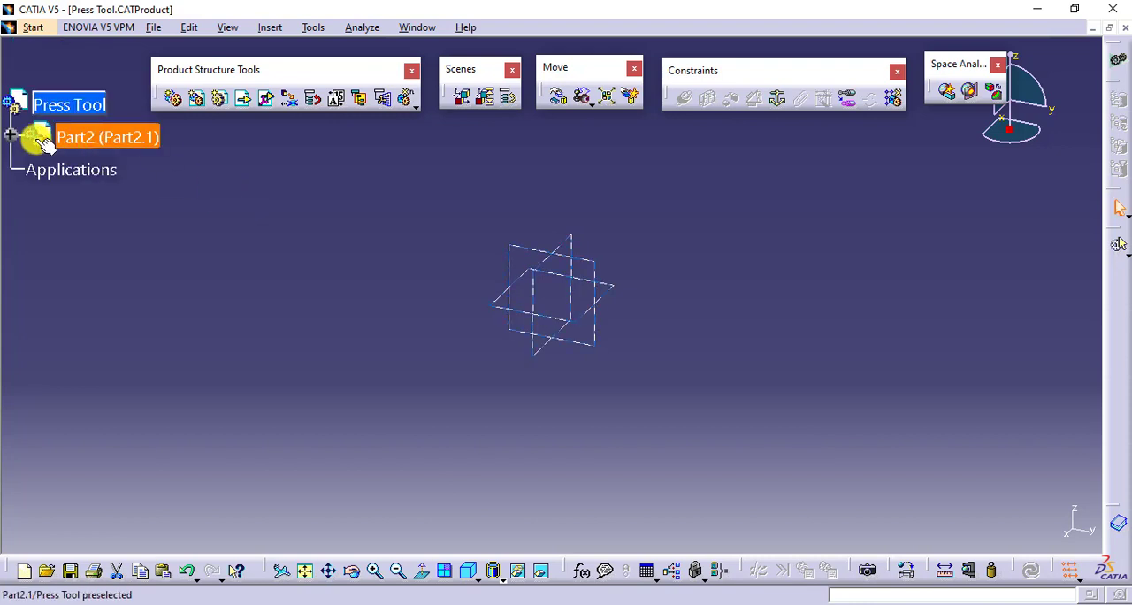
click(11, 135)
click(35, 168)
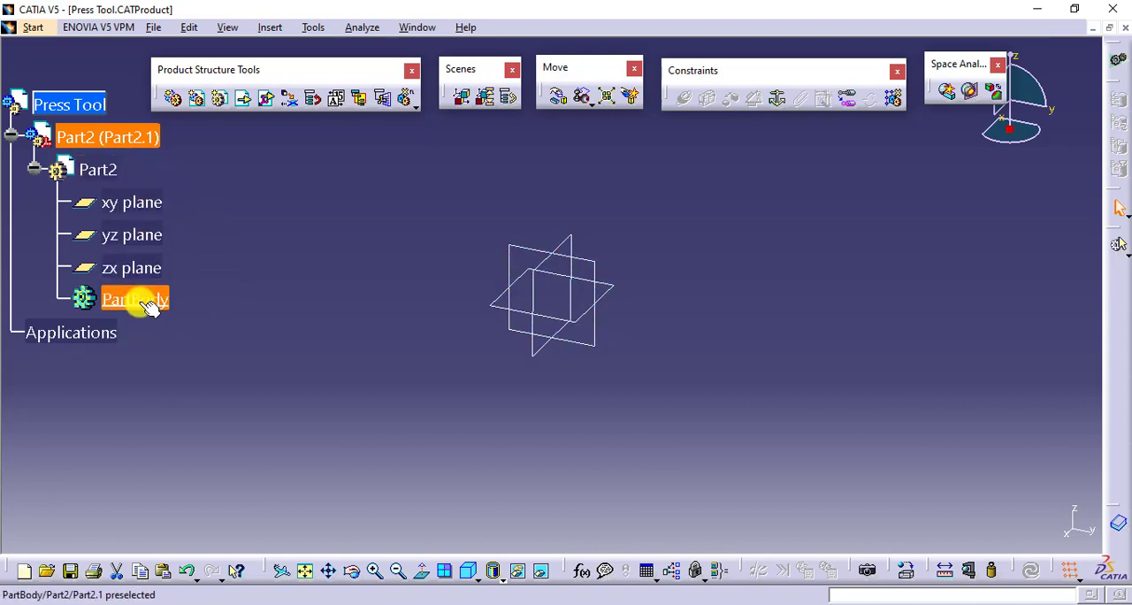
- Set the new part's instance name to Bottom Plate in its properties
right_click(100, 170)
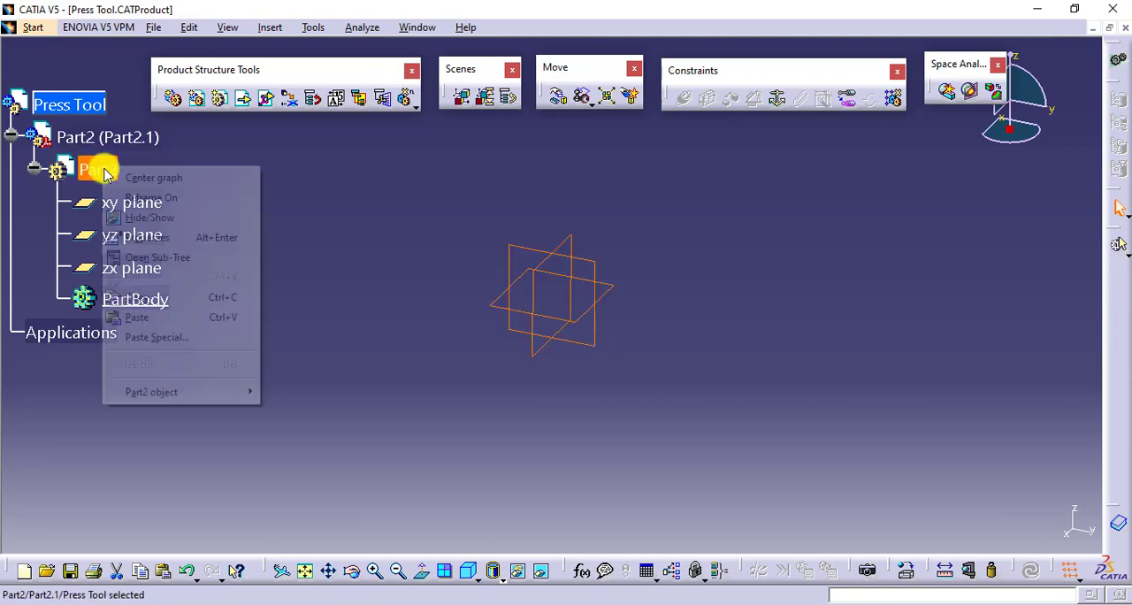
click(217, 236)
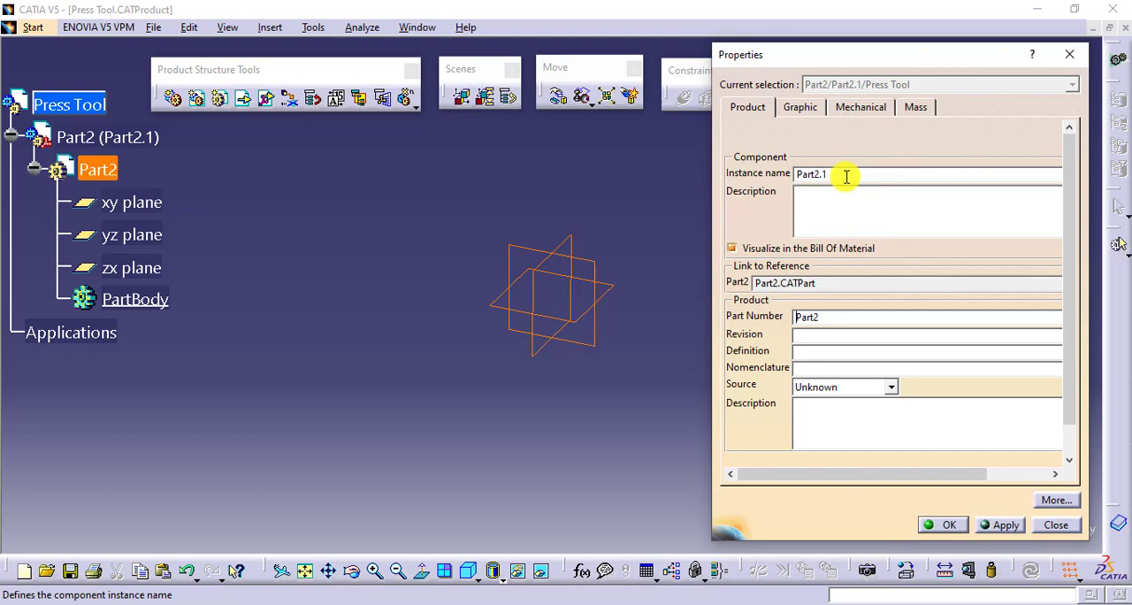
drag(839, 172, 790, 174)
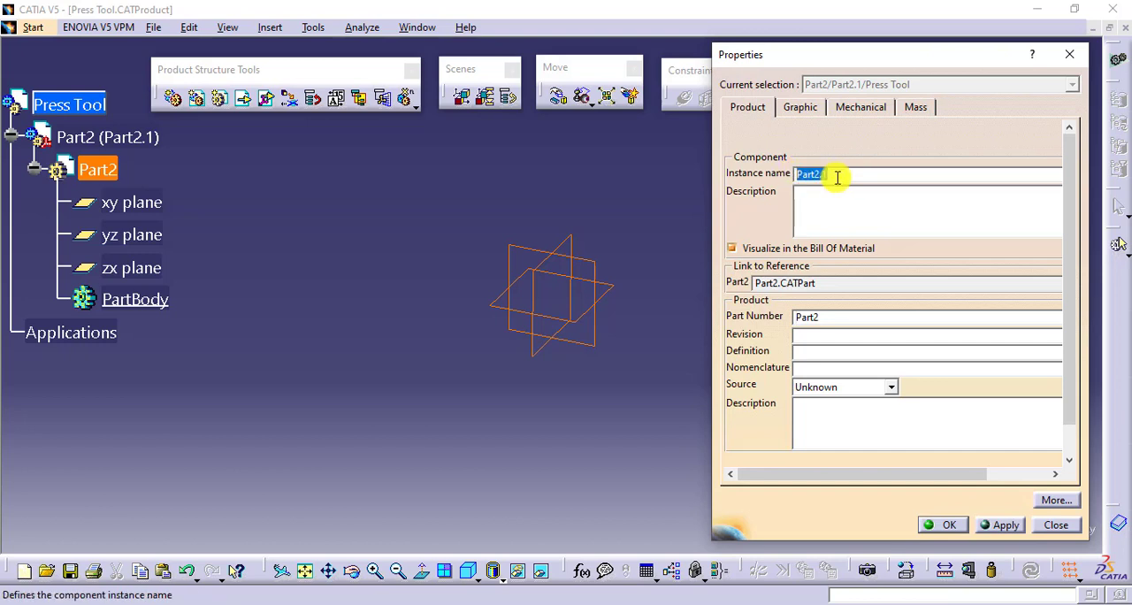
text(Botoom)
key(BackSpace)
key(BackSpace)
key(BackSpace)
text(tom Plate)
- Copy the instance name Bottom Plate into the part number and apply the part's properties
drag(854, 175, 786, 176)
key(ctrl+c)
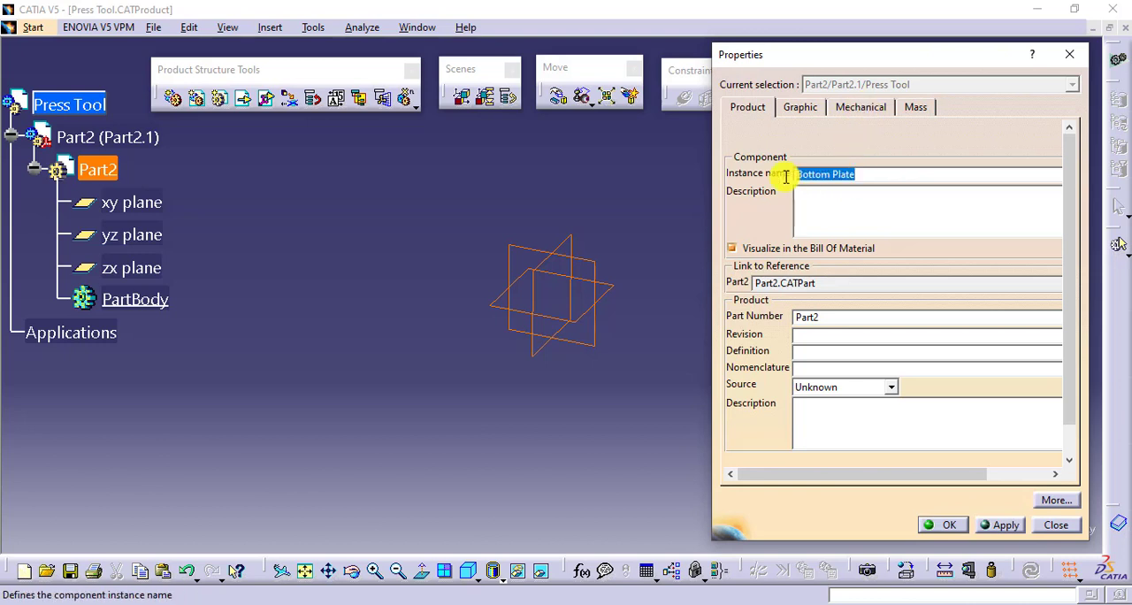
drag(821, 317, 760, 316)
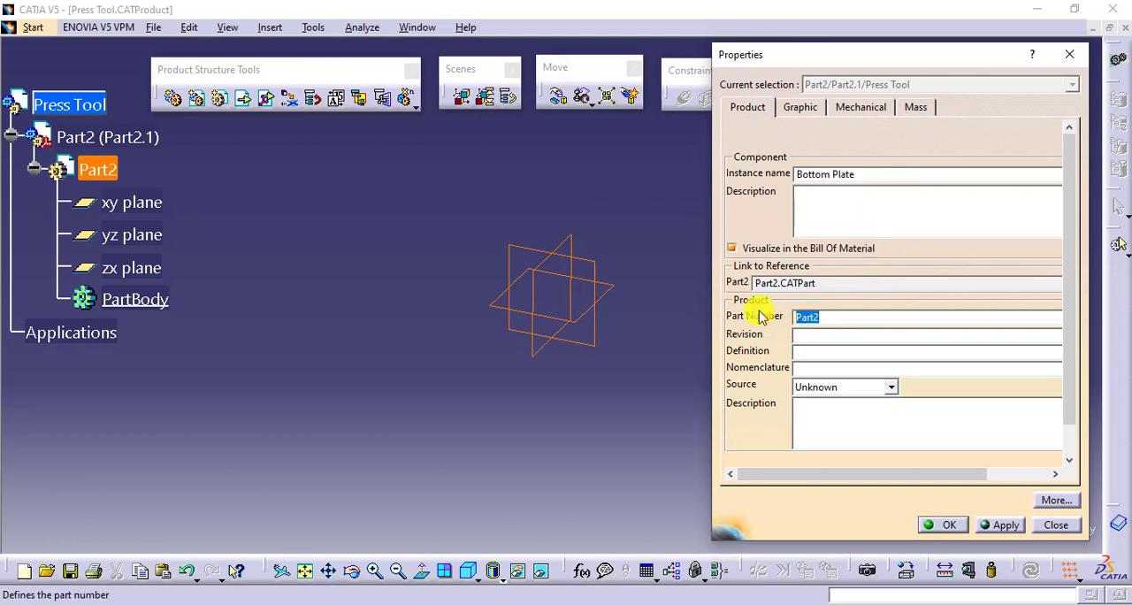
key(ctrl+v)
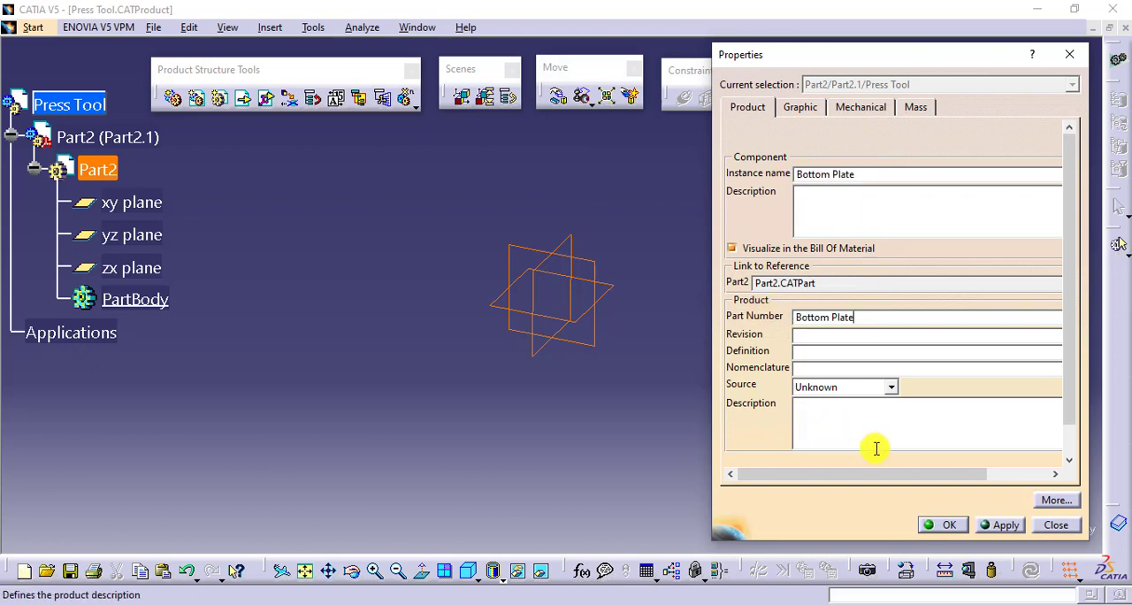
click(996, 525)
click(947, 524)
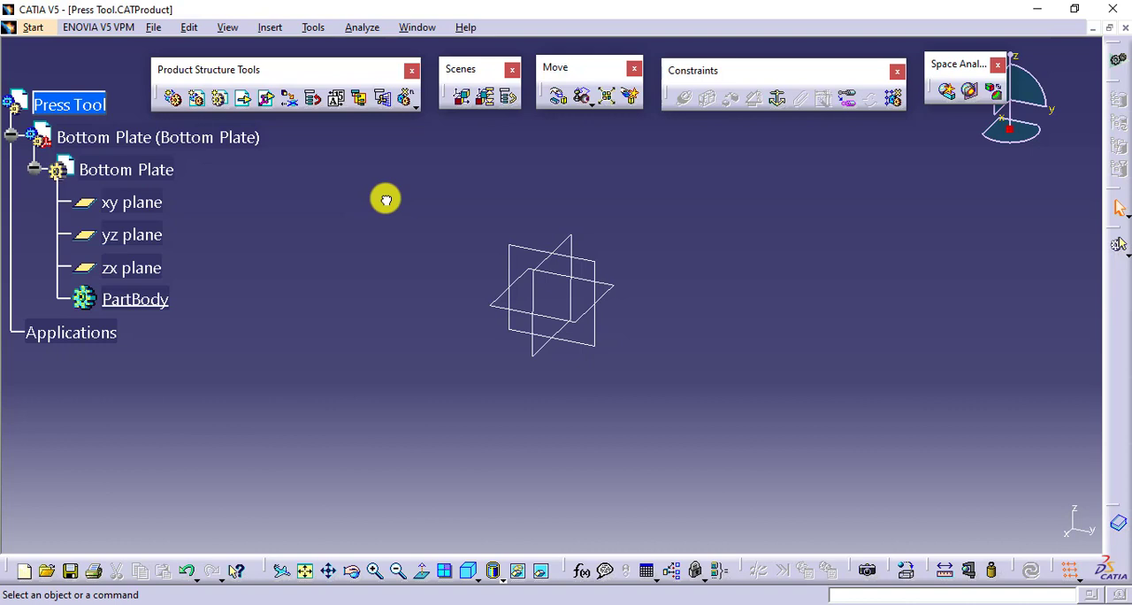
click(244, 142)
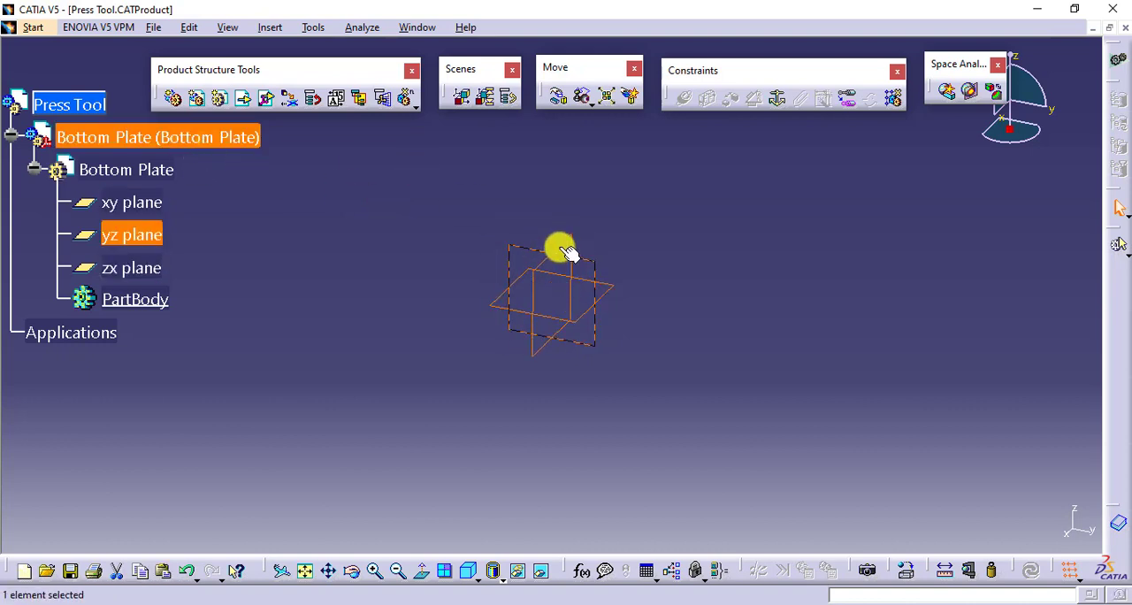
click(708, 277)
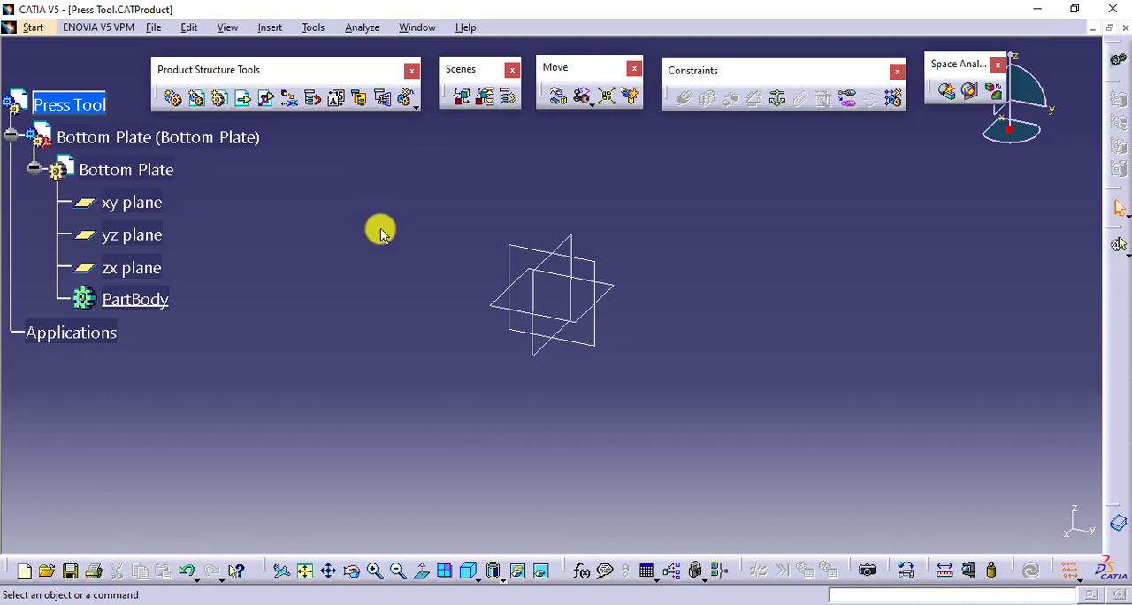
click(146, 169)
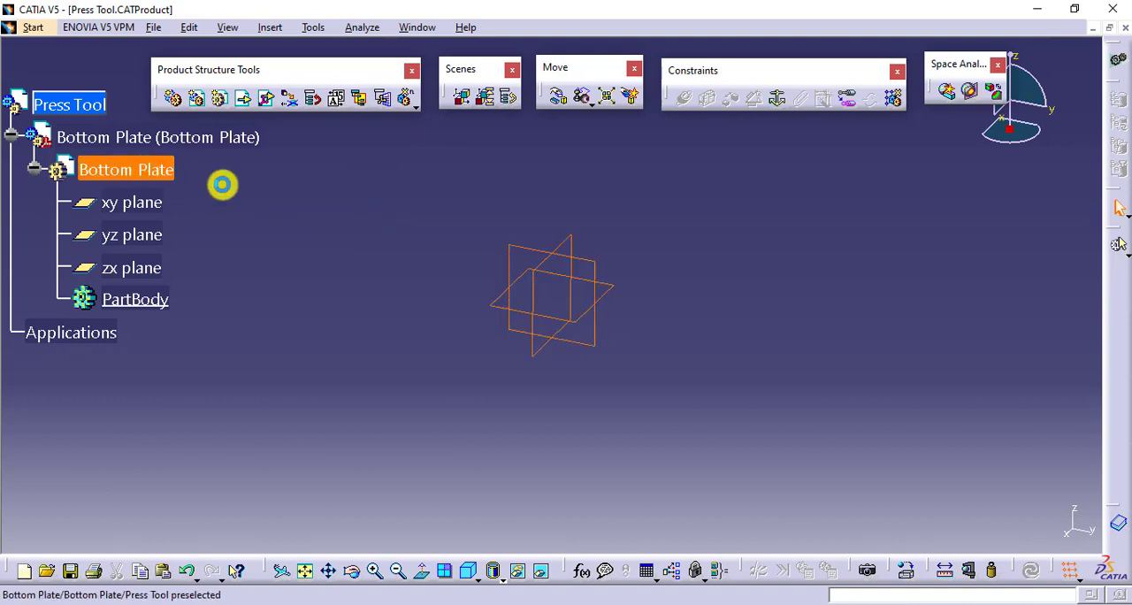
click(265, 189)
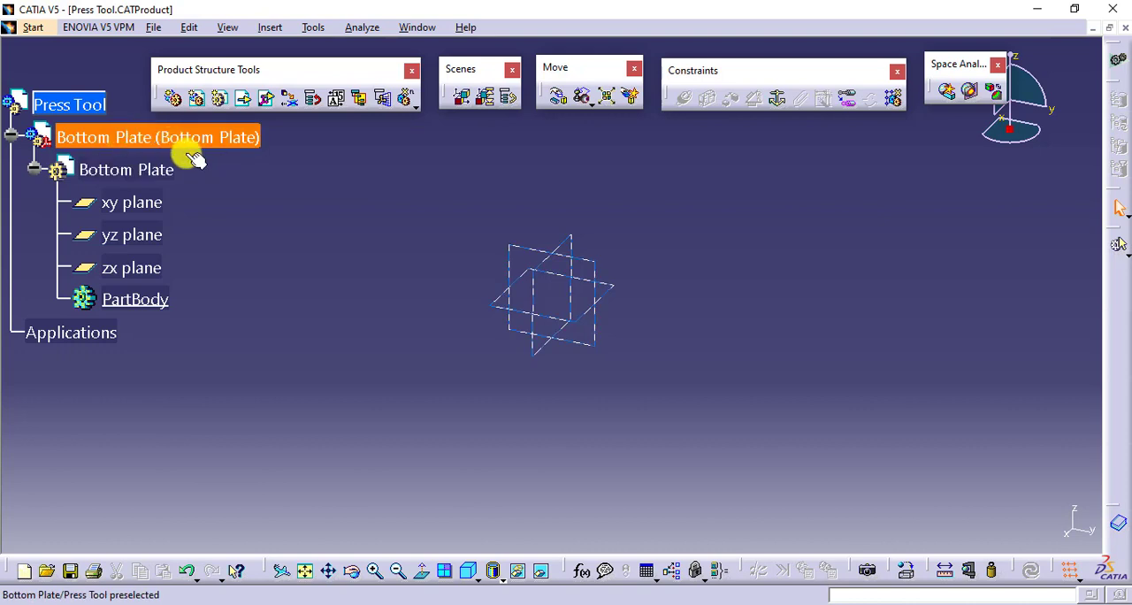
- Open the Bottom Plate part for editing in Part Design and move the surface-based features toolbar beside the sketcher toolbar
click(135, 169)
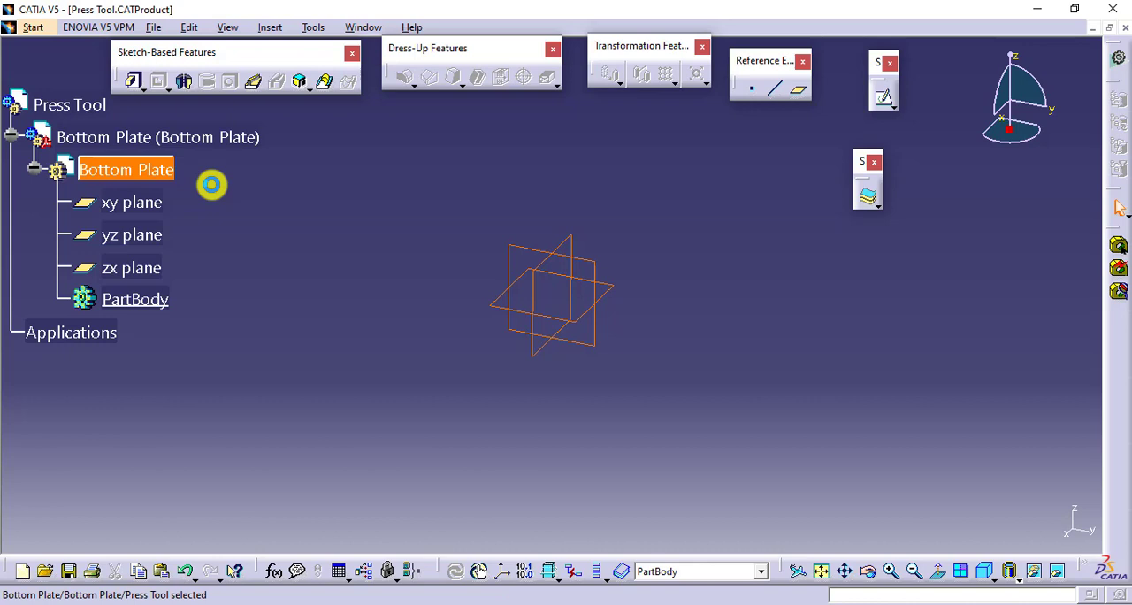
click(284, 212)
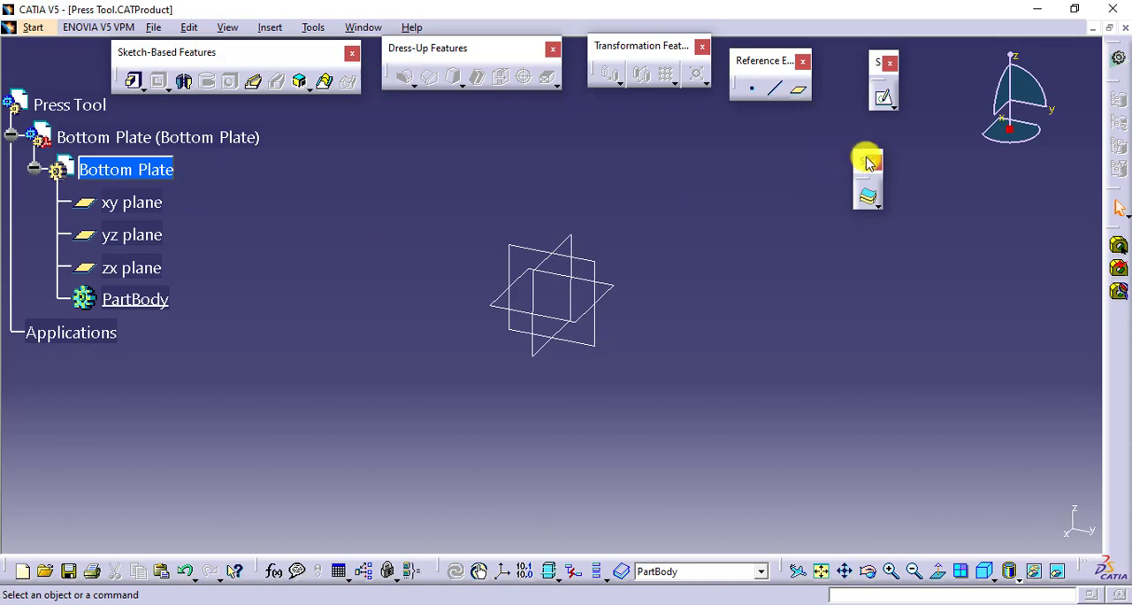
drag(866, 159, 941, 69)
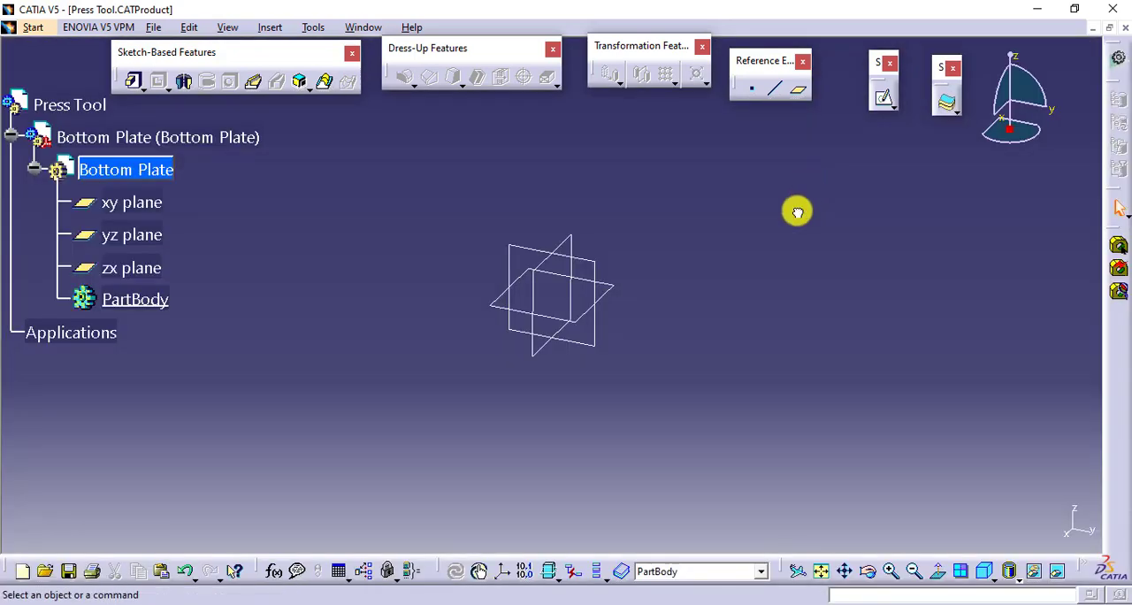
- Create a positioned sketch on the xy plane with implicit origin and orientation
click(891, 107)
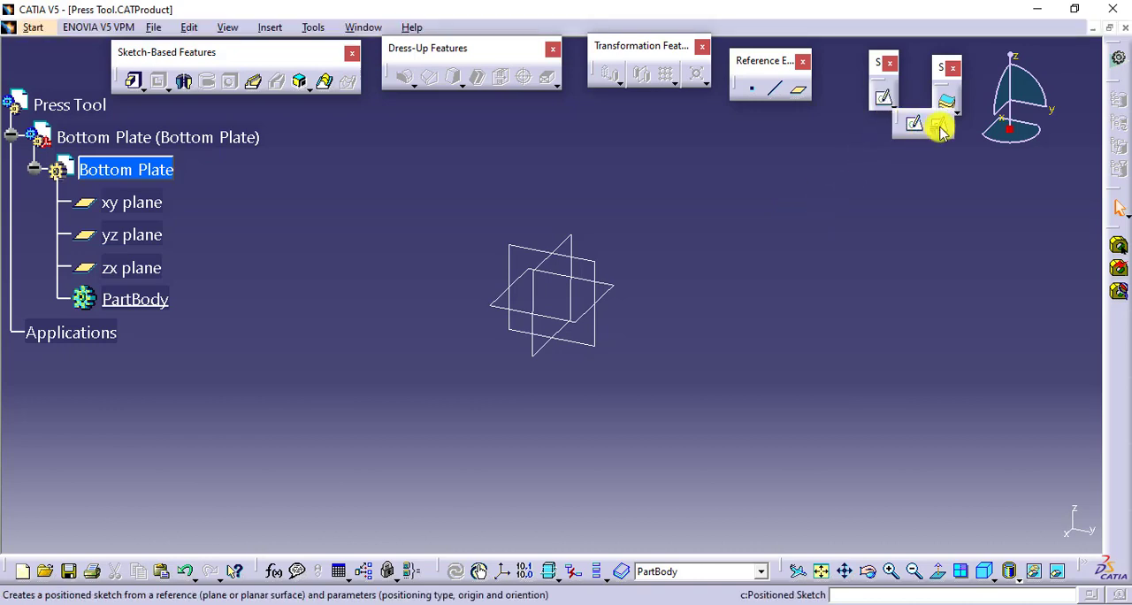
click(613, 284)
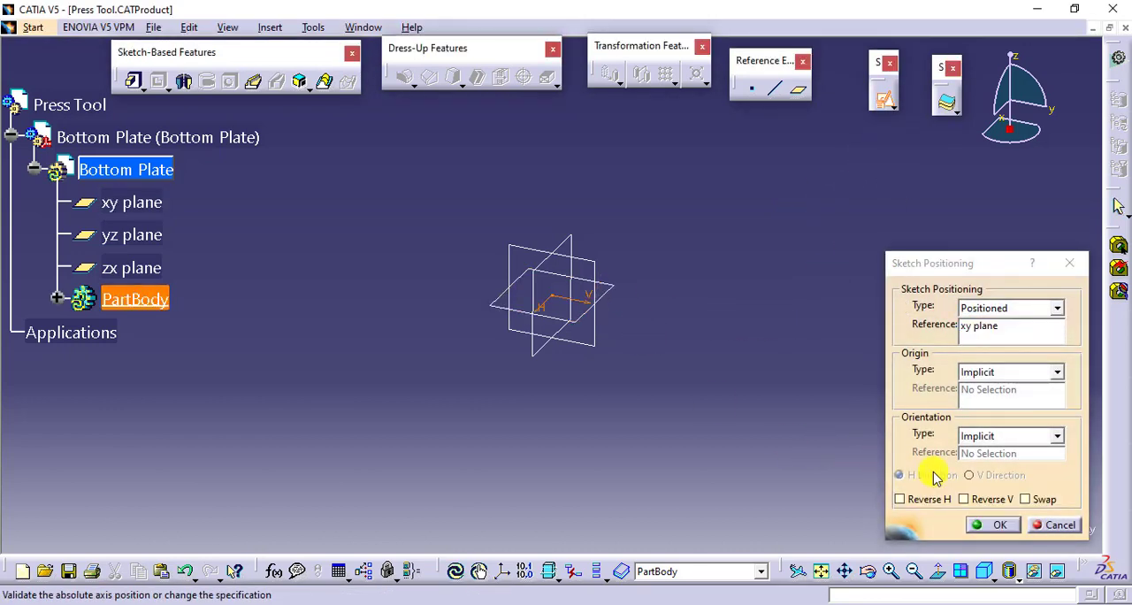
click(994, 524)
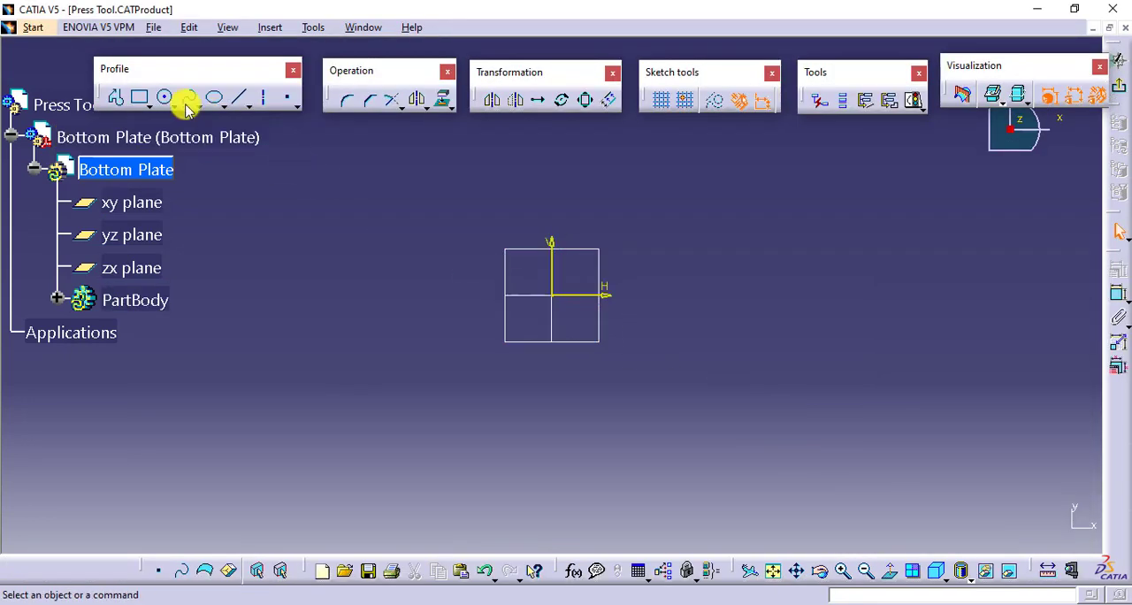
- Sketch a centered rectangle about the sketch origin, wider than it is tall
click(147, 106)
click(349, 121)
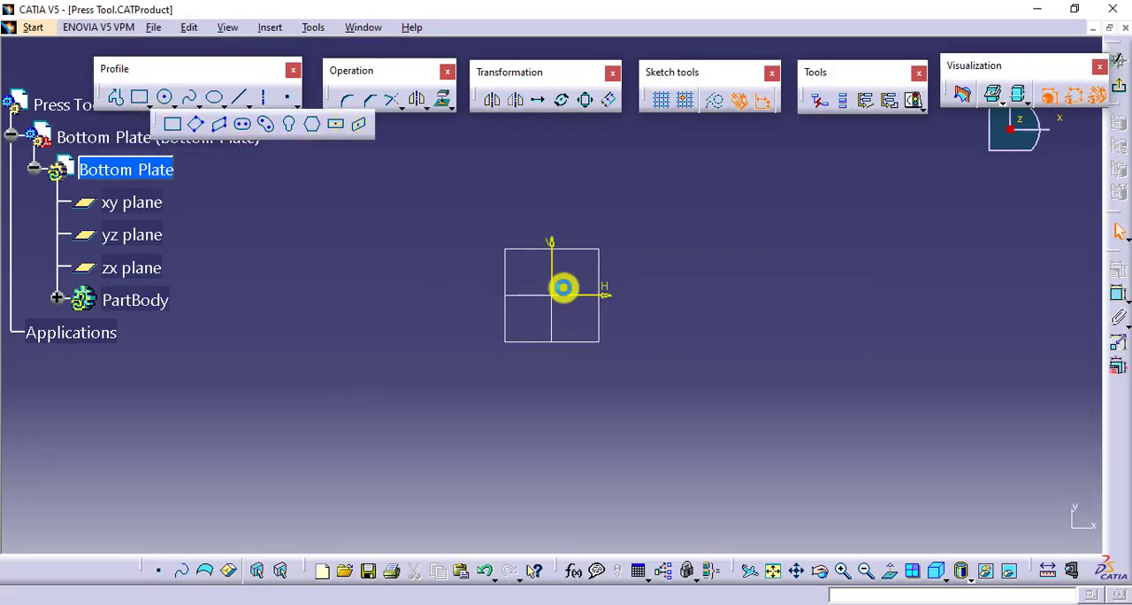
click(552, 296)
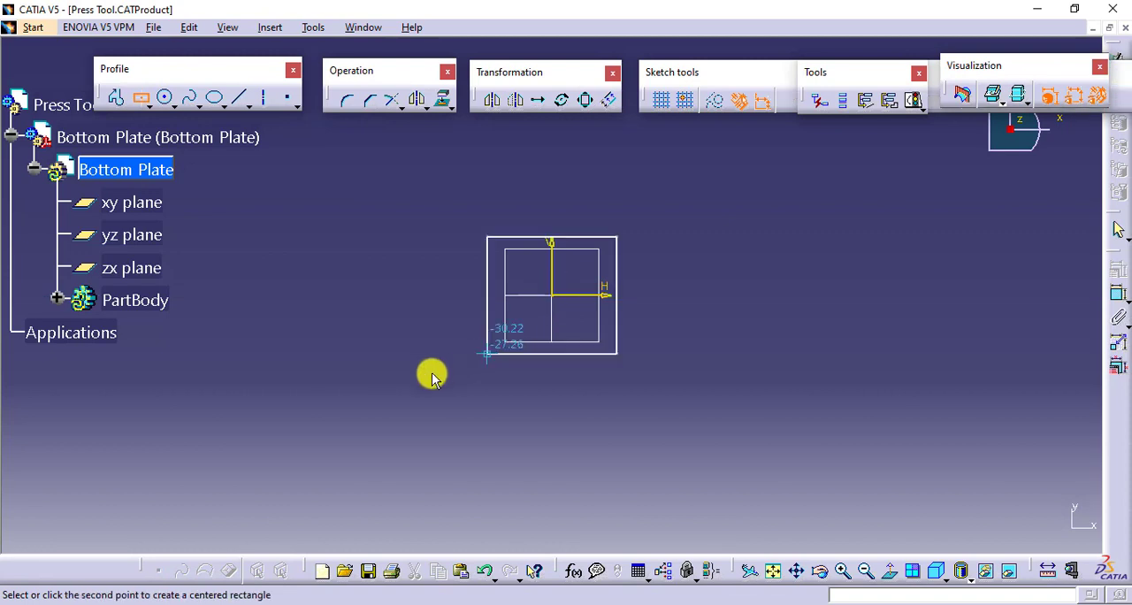
click(383, 397)
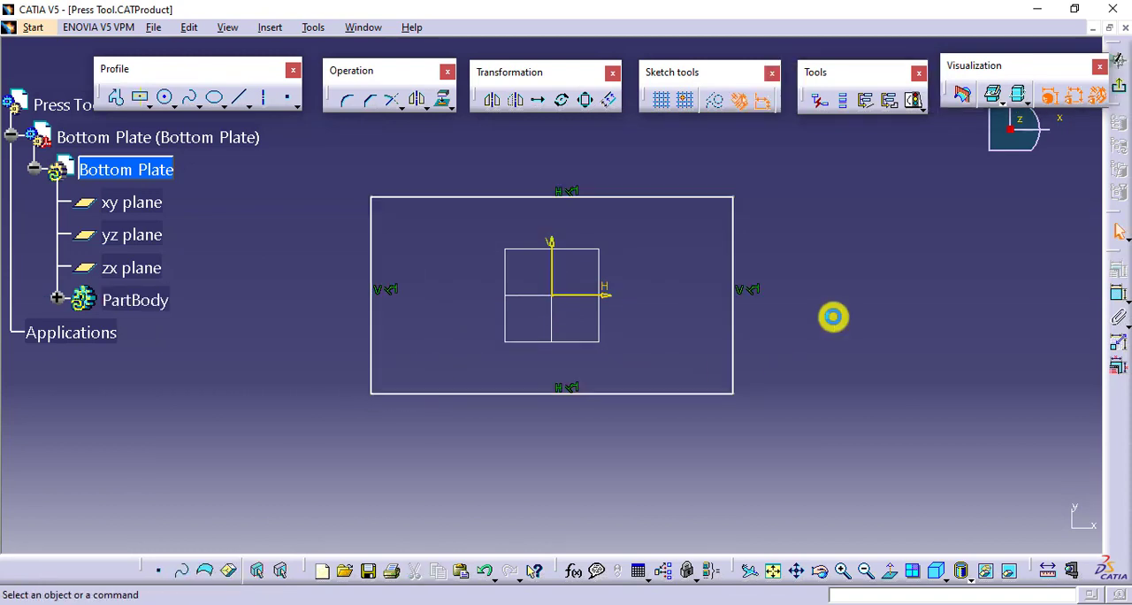
- Constrain the rectangle's vertical side to 150 mm
middle_drag(834, 316, 836, 346)
click(1116, 297)
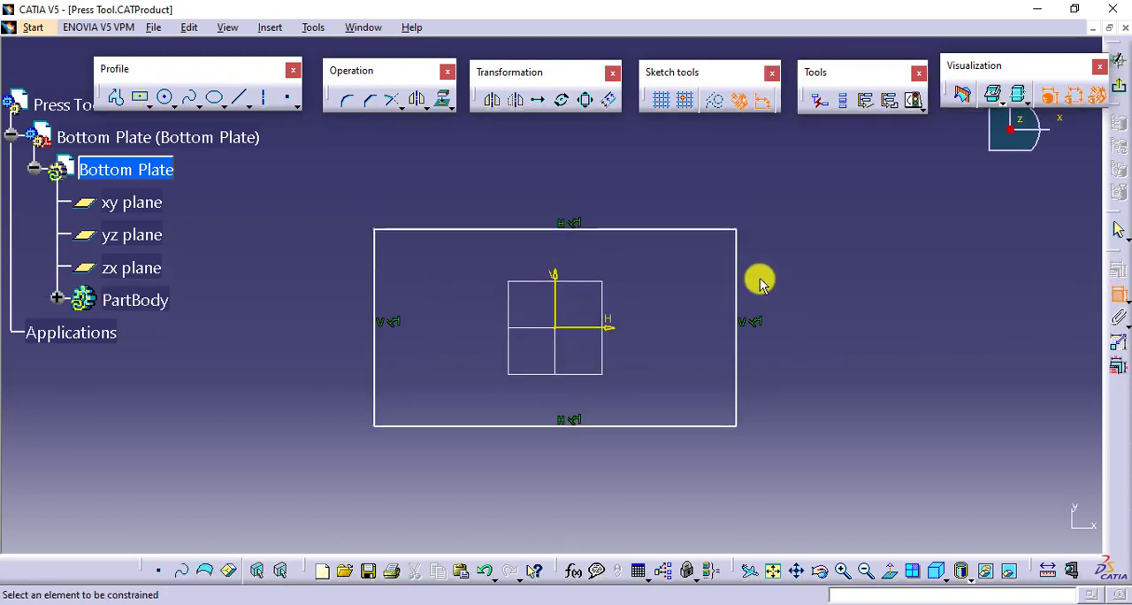
click(735, 267)
double_click(778, 272)
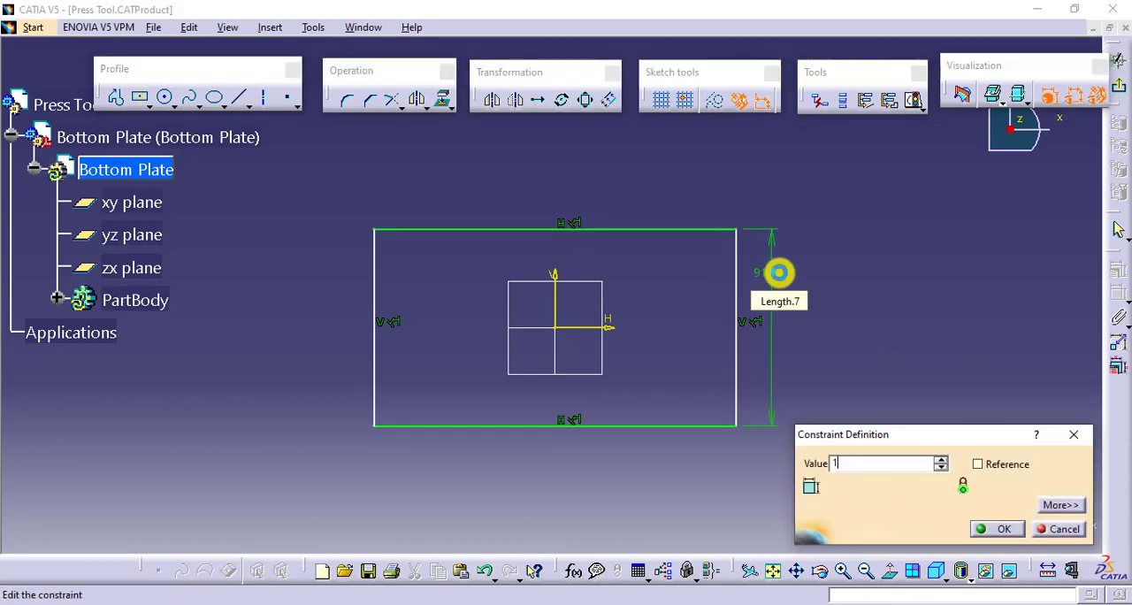
text(150mm)
key(Return)
- Constrain the rectangle's horizontal side to 250 mm and exit the sketch
click(654, 168)
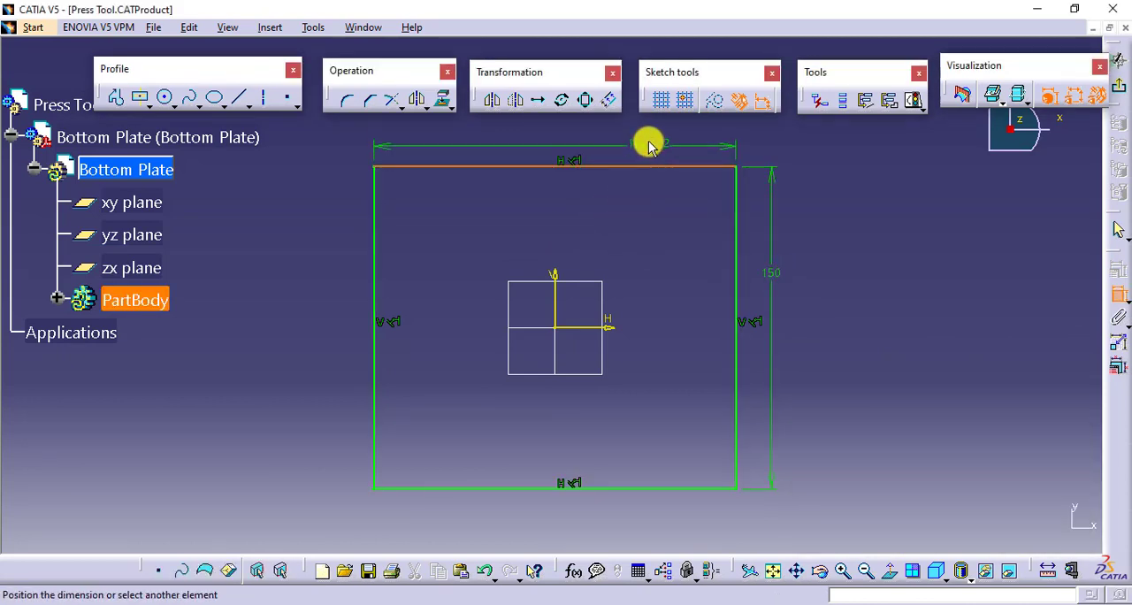
click(654, 134)
double_click(655, 137)
text(250)
key(Return)
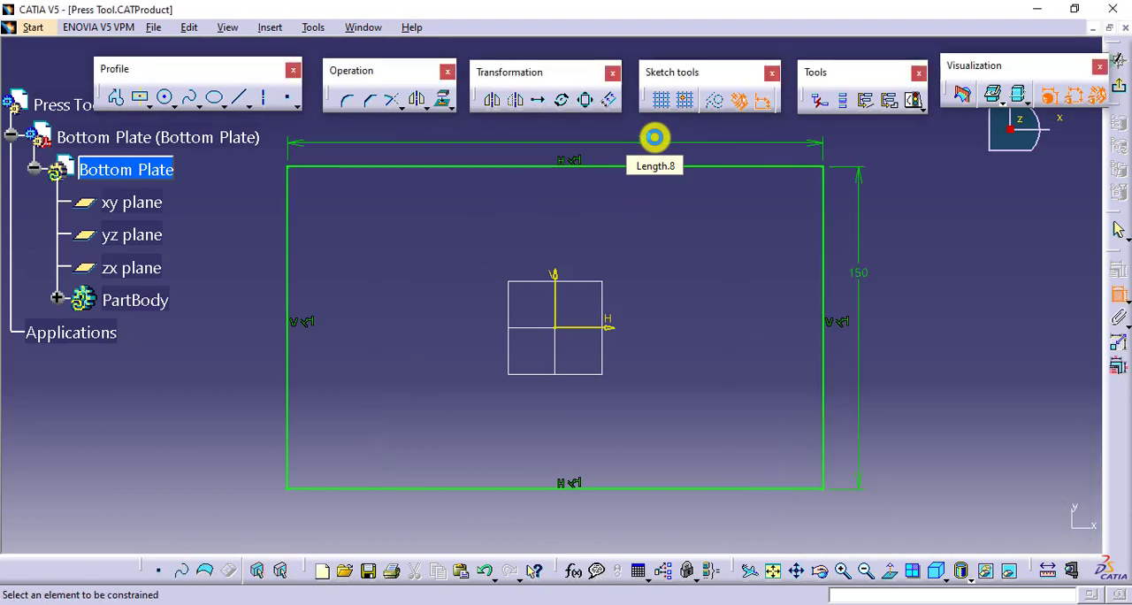
click(1119, 89)
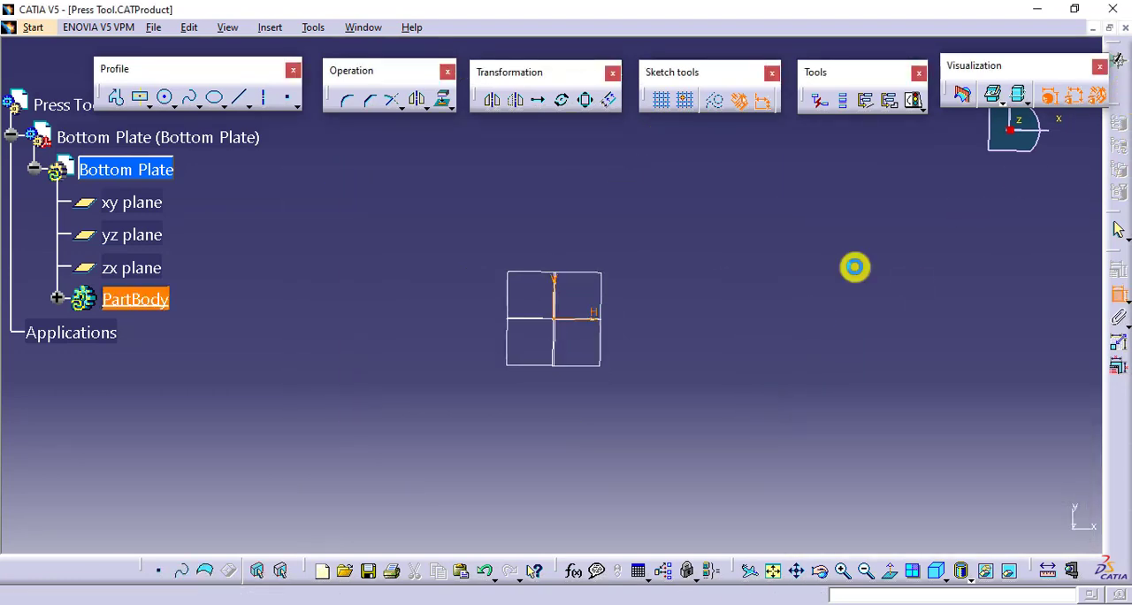
- Pad the rectangle sketch to a length of 30 mm to form the plate
click(56, 300)
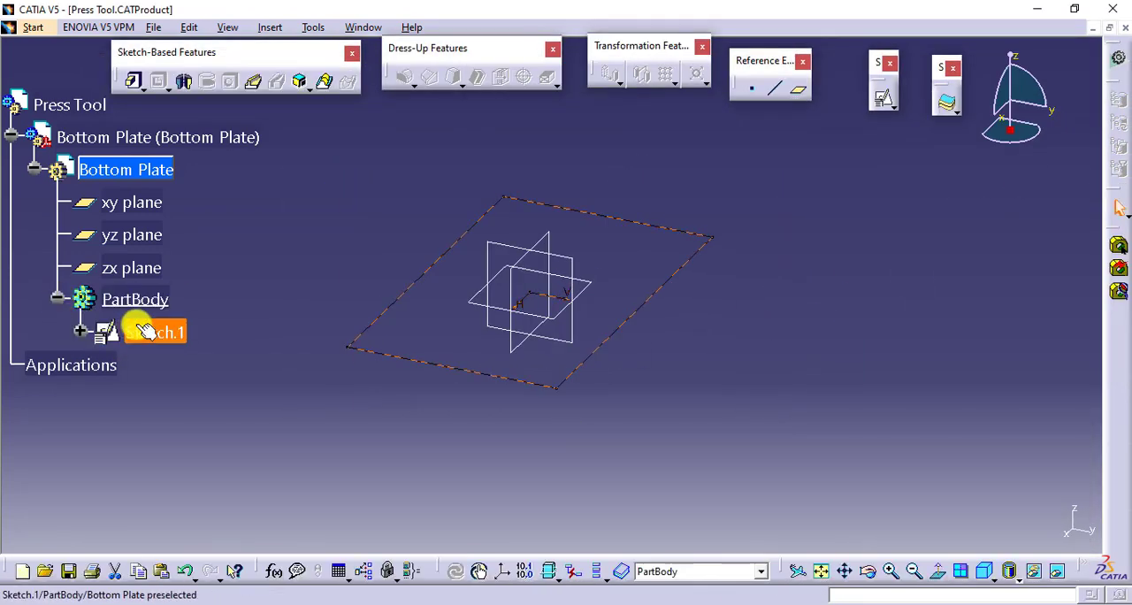
click(135, 82)
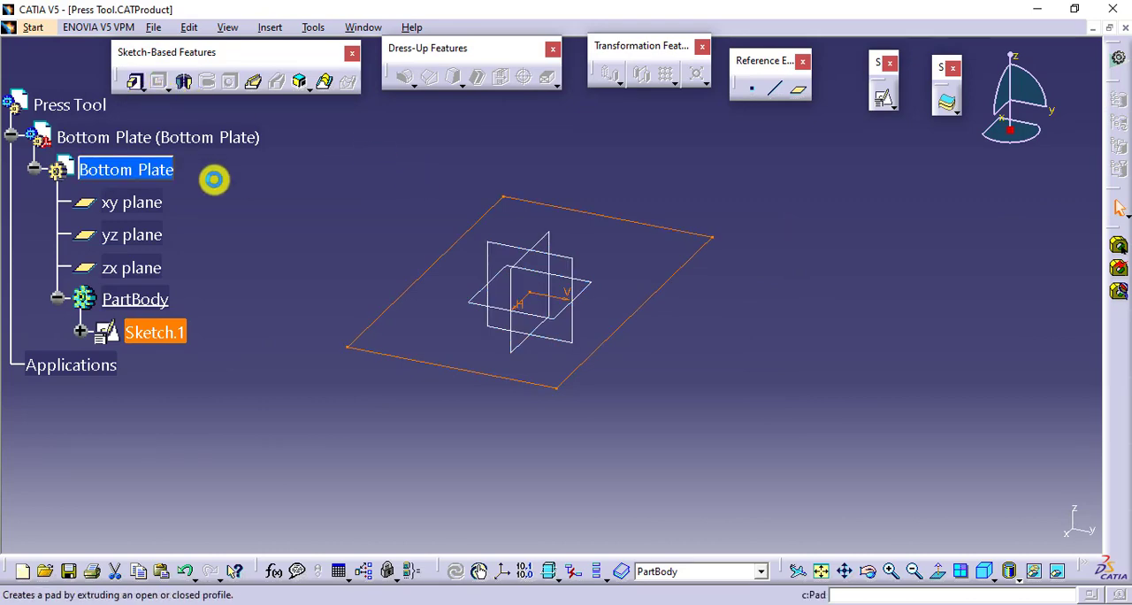
key(Return)
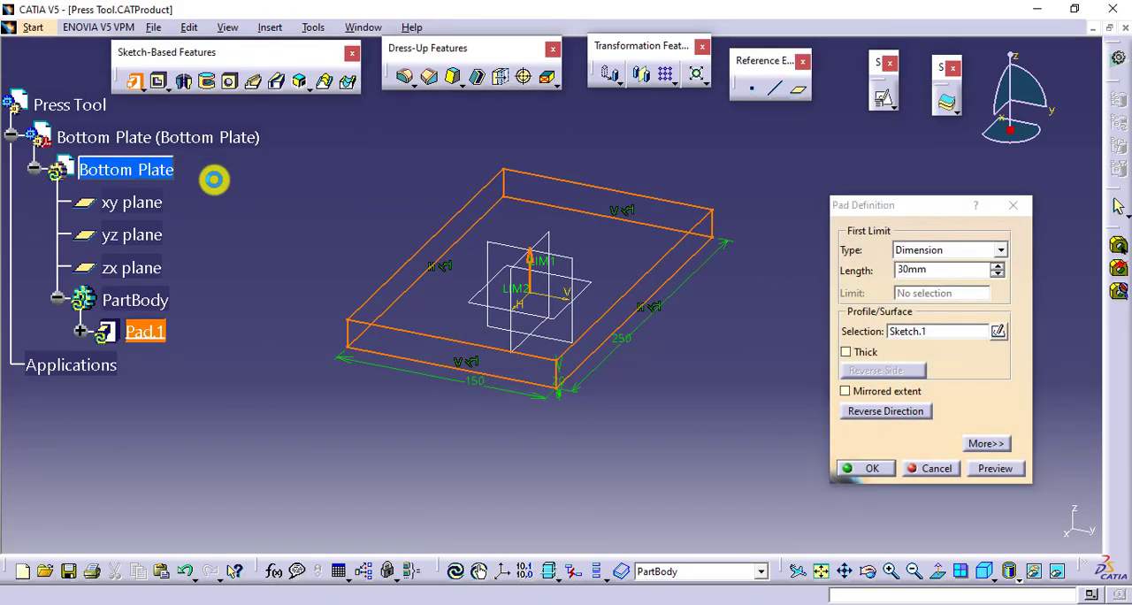
click(801, 311)
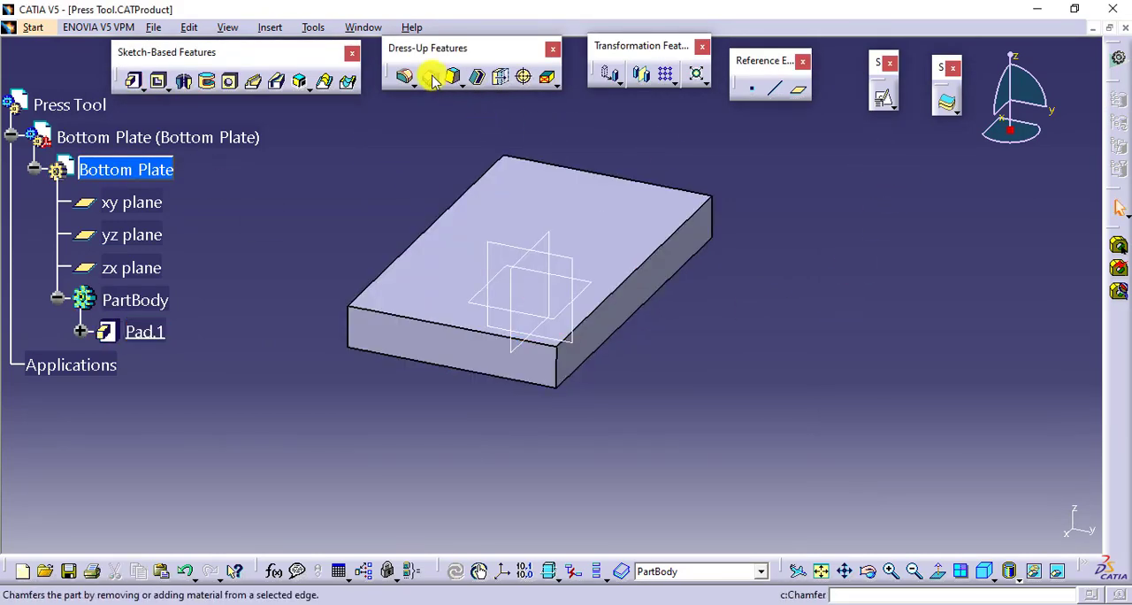
- Start a hole on the plate's top face near a corner and open its positioning sketch
click(229, 83)
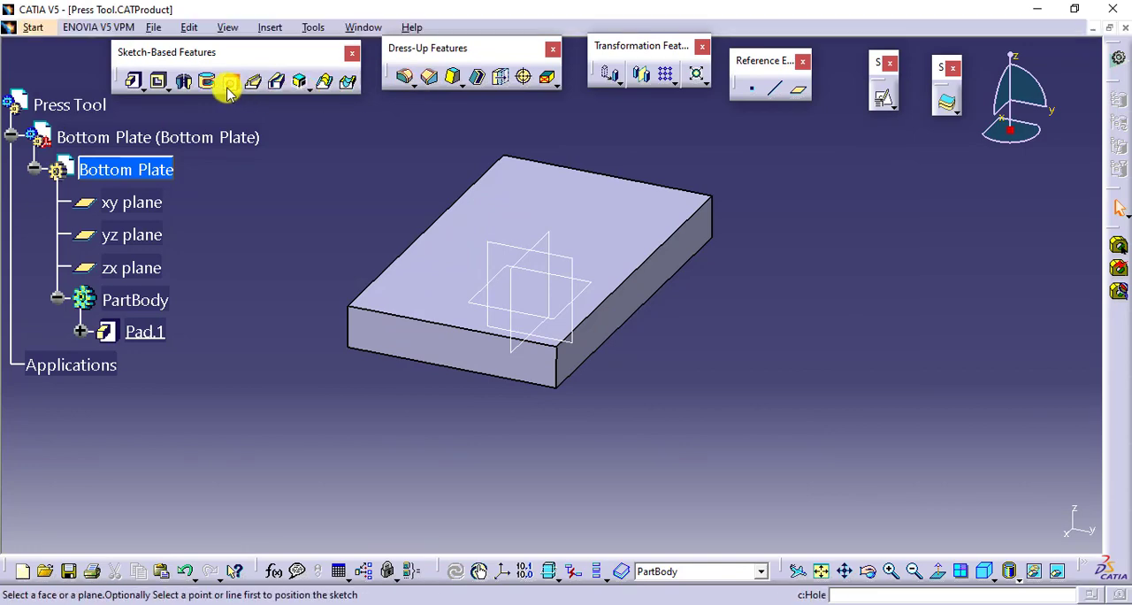
click(518, 193)
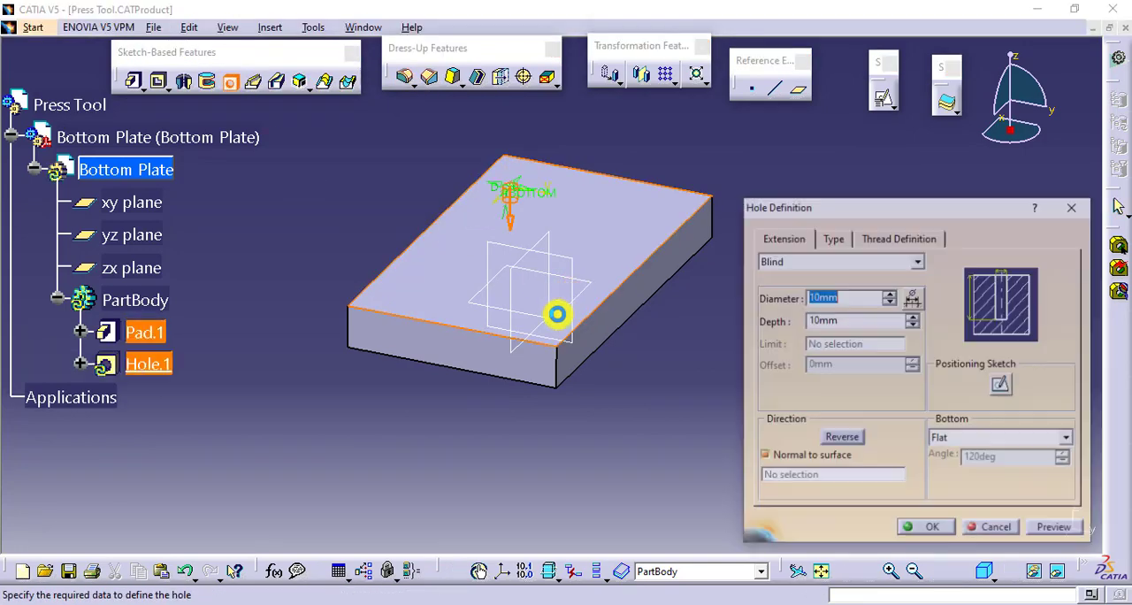
click(1001, 383)
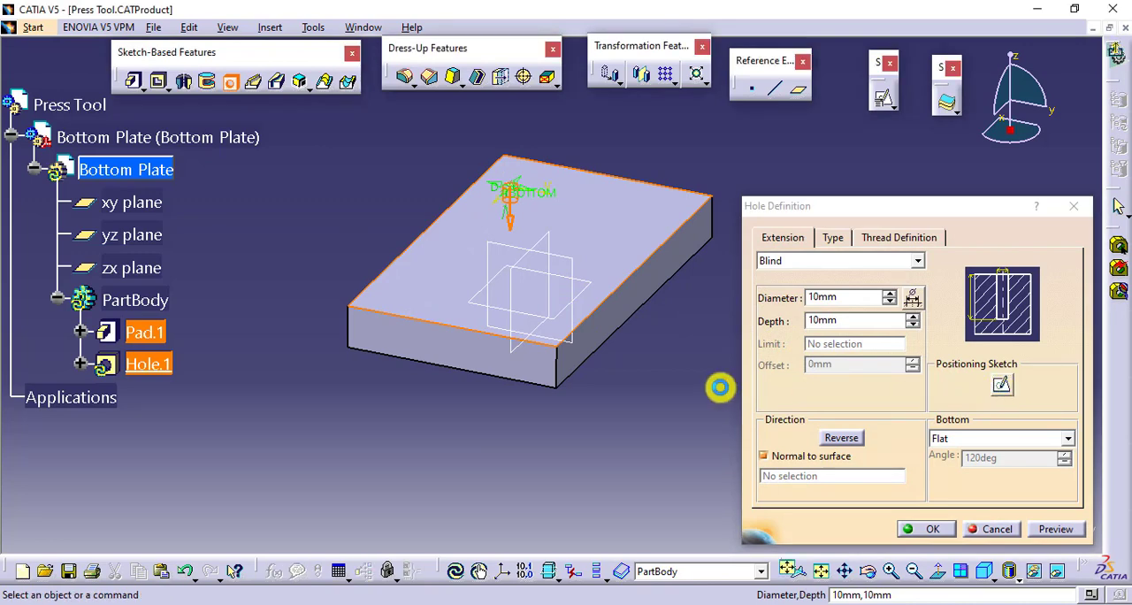
middle_drag(739, 382, 887, 283)
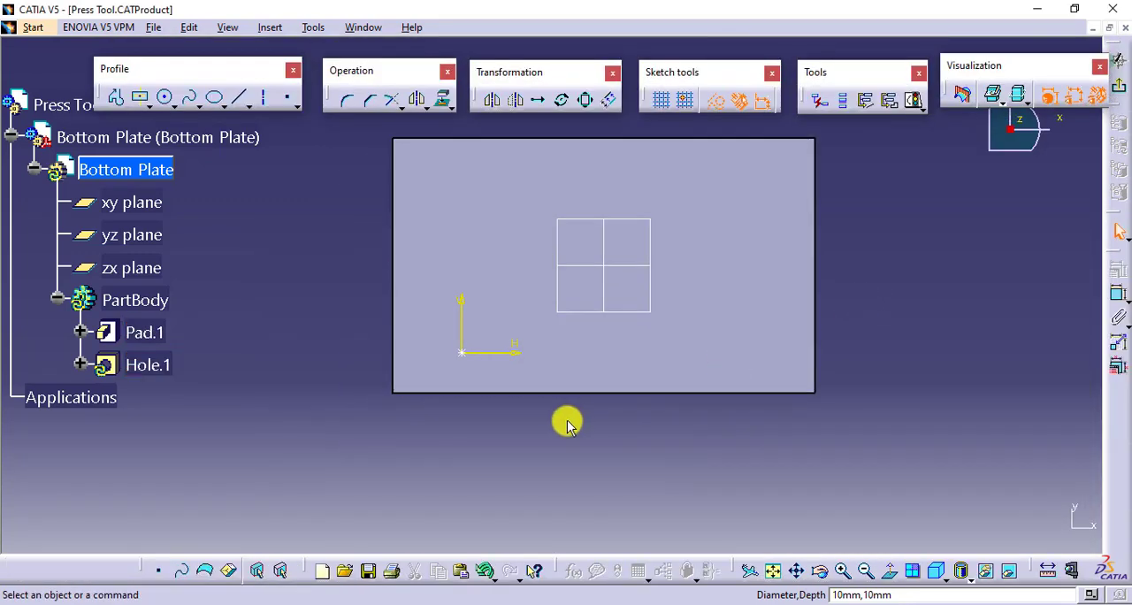
mouse_move(569, 424)
ctrl+middle_down()
mouse_move(594, 366)
mouse_move(702, 386)
ctrl+middle_up()
- Constrain the hole's centre point 30 mm from the plate's lower long edge
click(1117, 294)
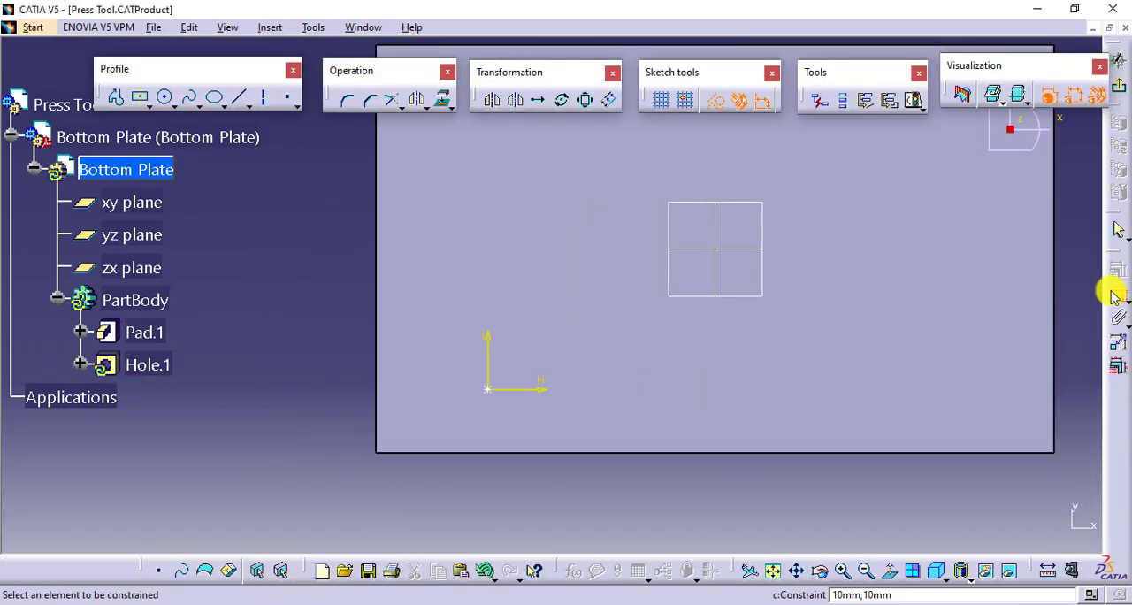
click(485, 387)
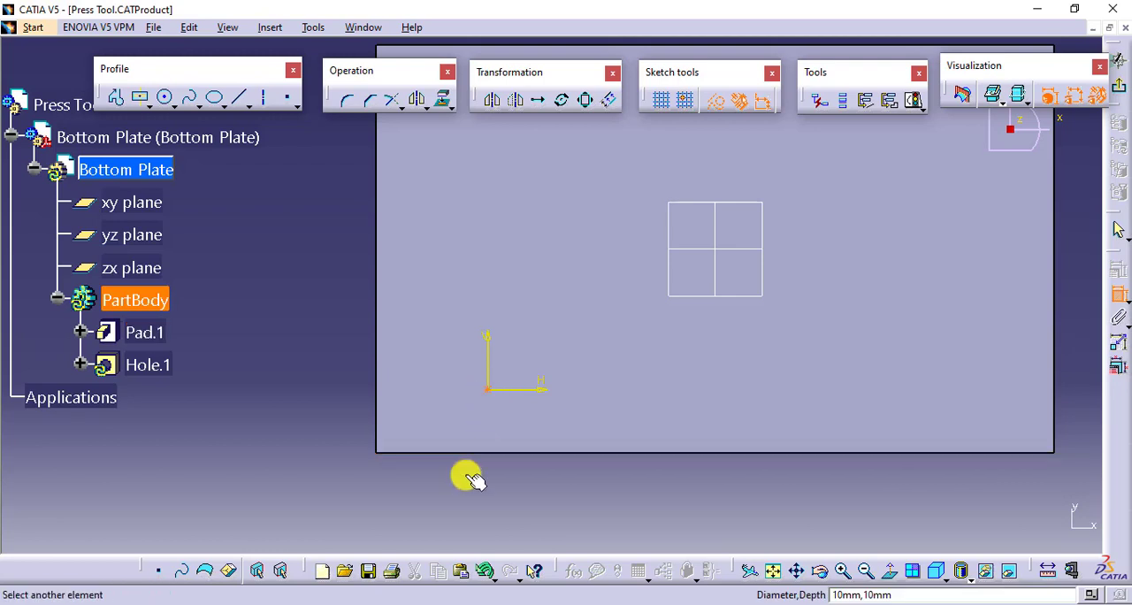
double_click(455, 495)
text(30)
key(Return)
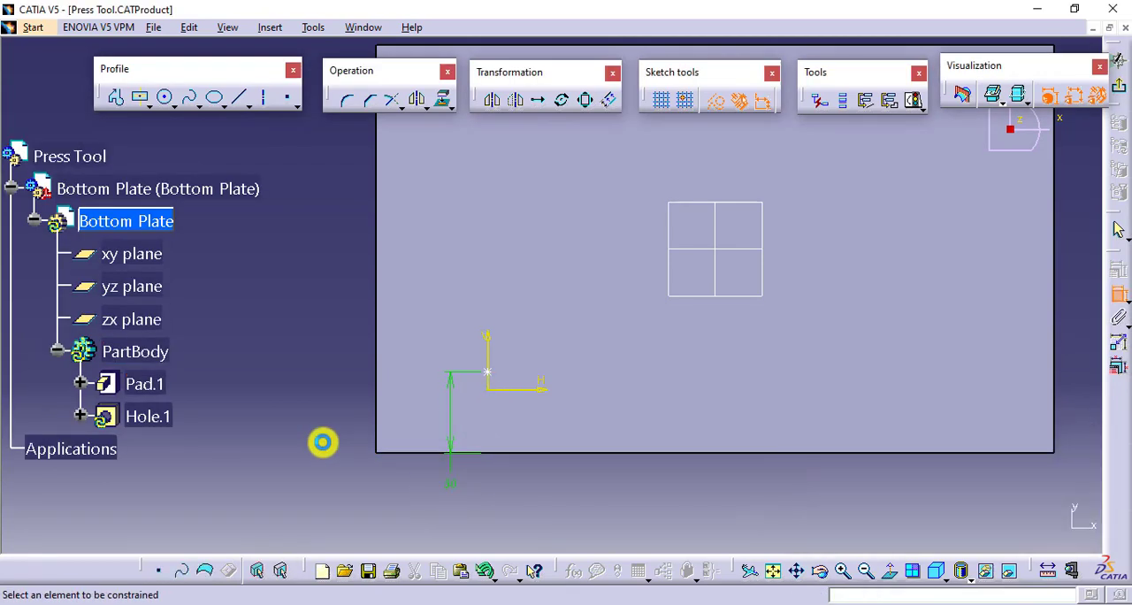
- Constrain the hole's centre point 30 mm from the plate's adjacent short edge and exit the positioning sketch
click(486, 372)
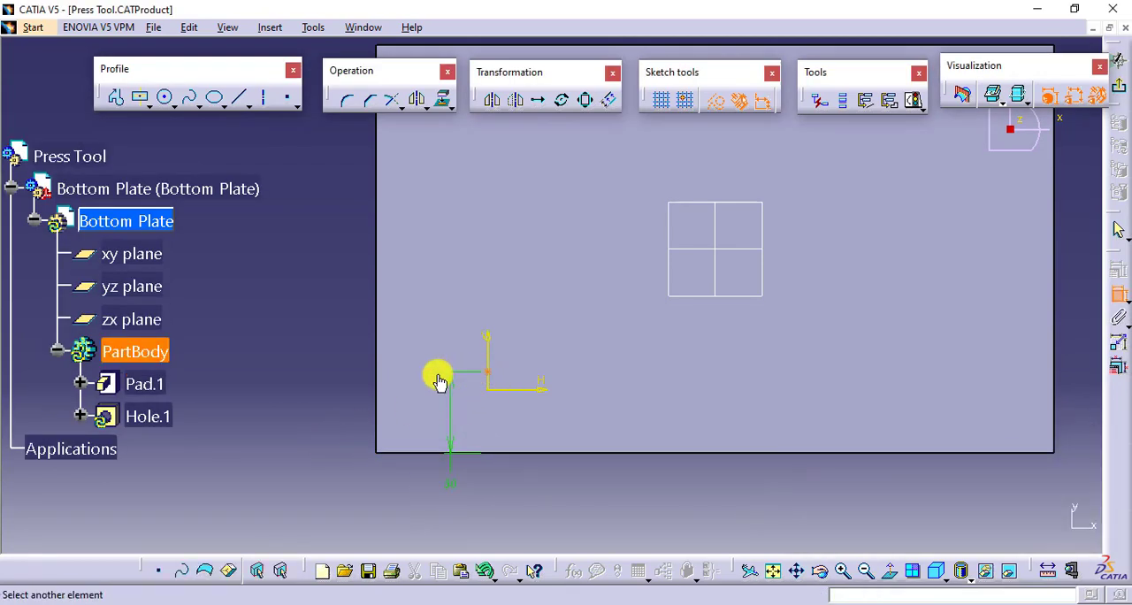
click(378, 336)
click(311, 324)
double_click(313, 324)
text(30mm)
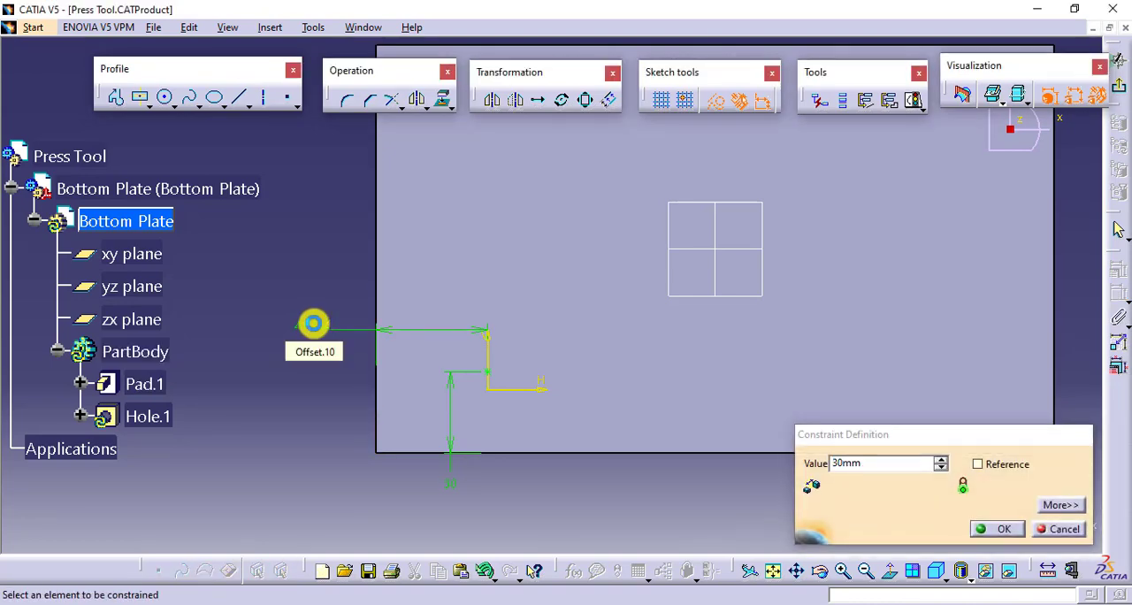
key(Return)
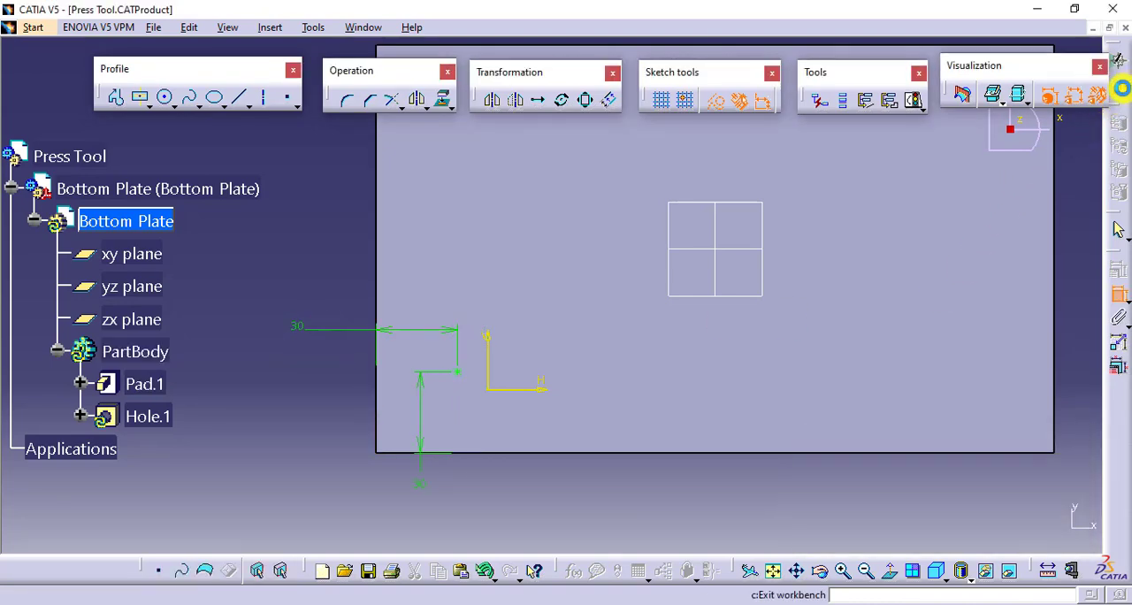
click(1119, 84)
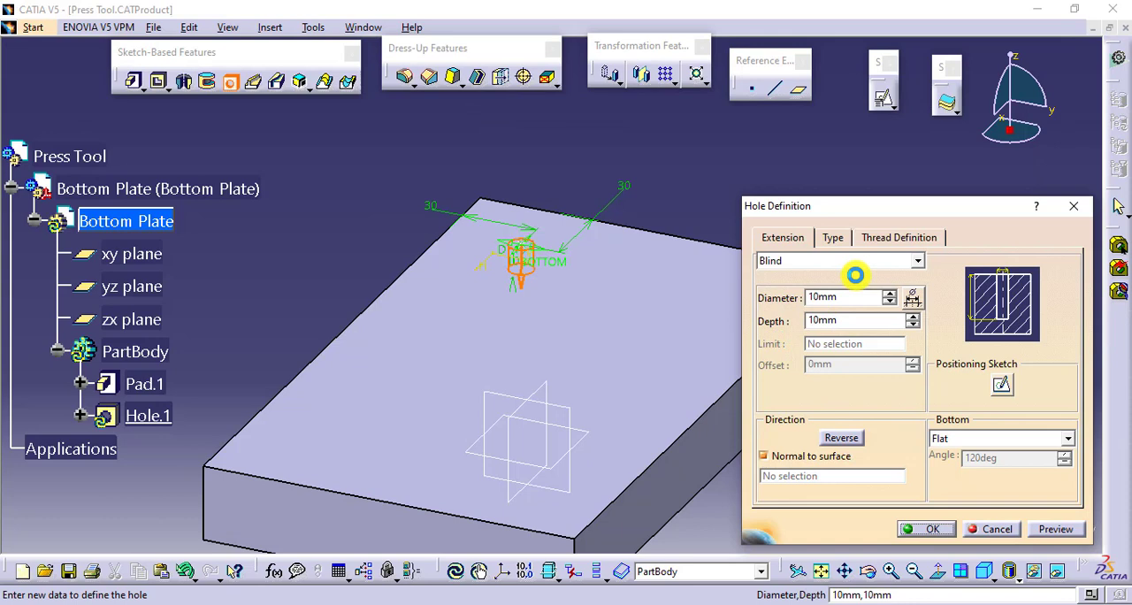
- Set the corner hole's extension to Up To Next with a 25 mm diameter and create it
click(853, 265)
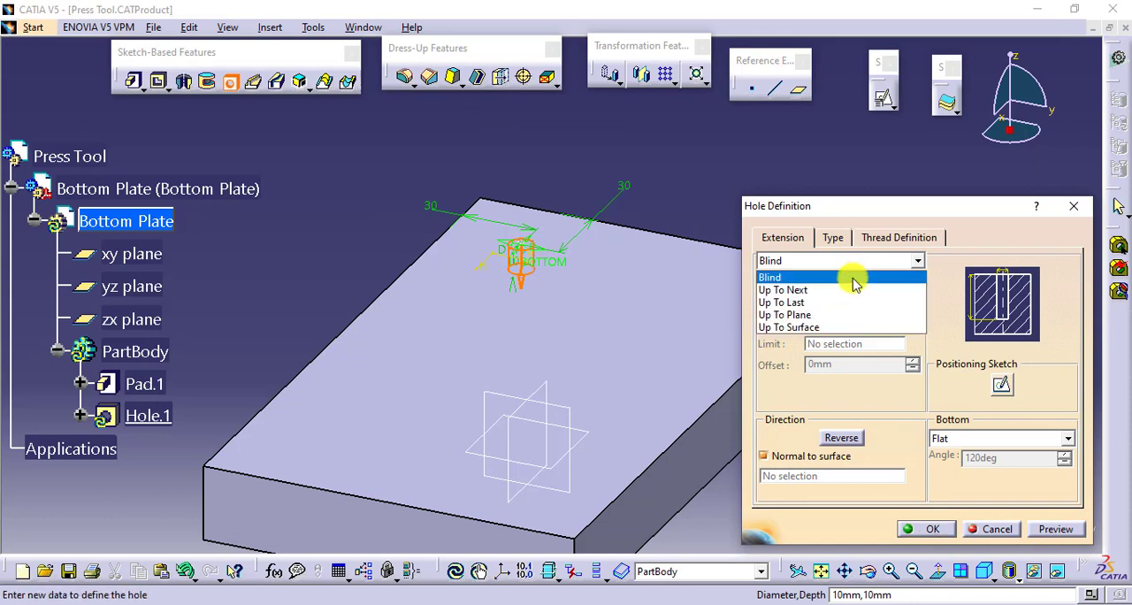
click(852, 277)
click(851, 263)
click(846, 289)
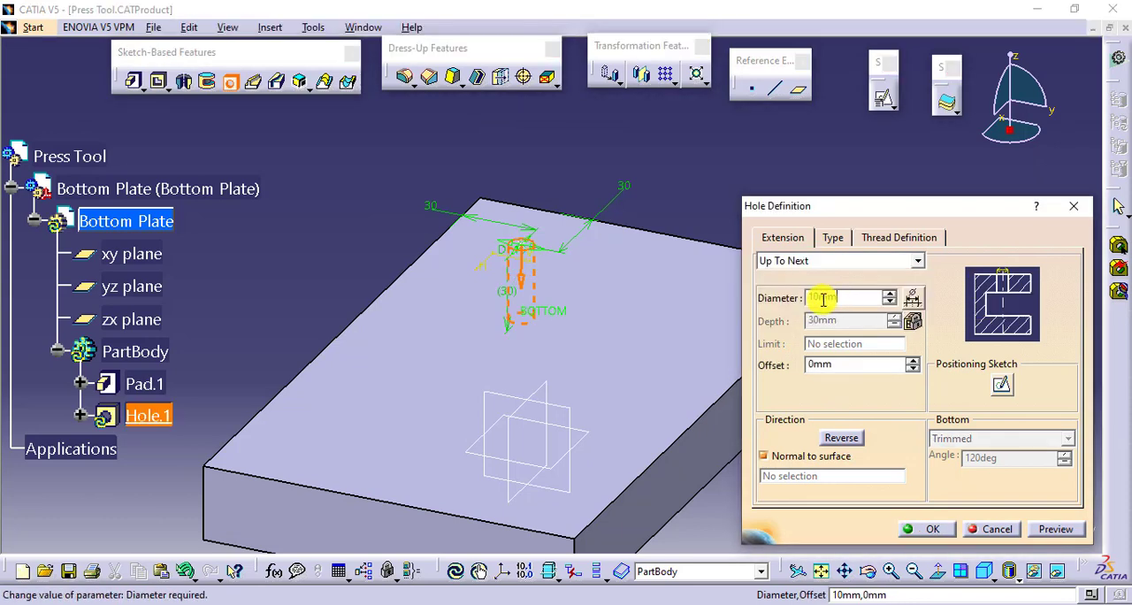
double_click(812, 297)
text(25)
key(Return)
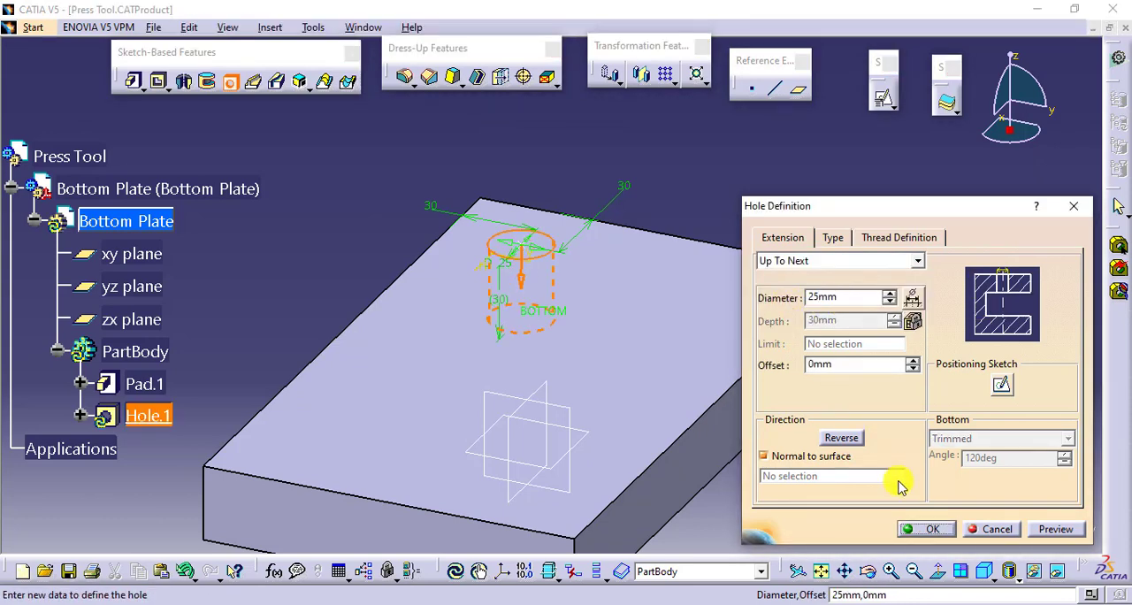
click(922, 528)
- Start a rectangular pattern of the corner hole with 2 instances spaced 190 mm along the plate's long edge
click(898, 222)
middle_drag(902, 219, 841, 107)
click(480, 324)
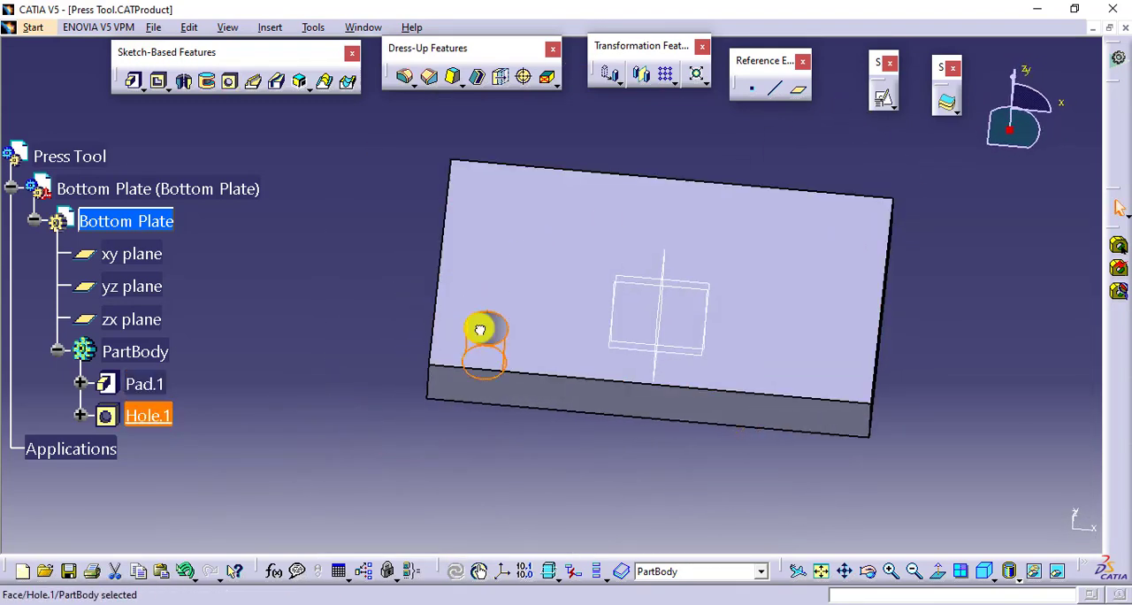
click(665, 74)
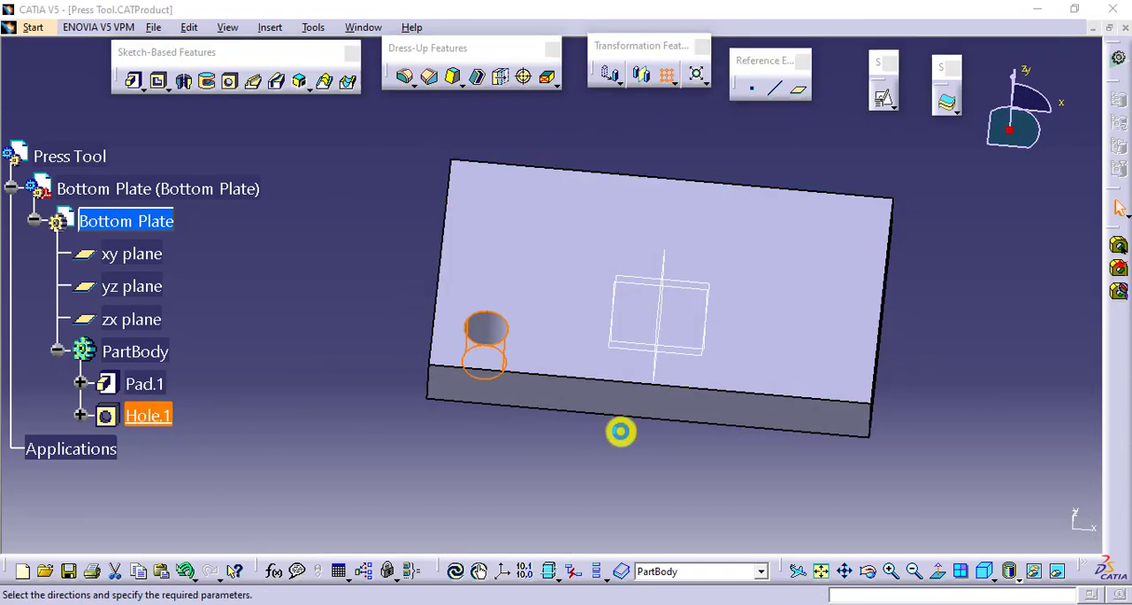
click(963, 384)
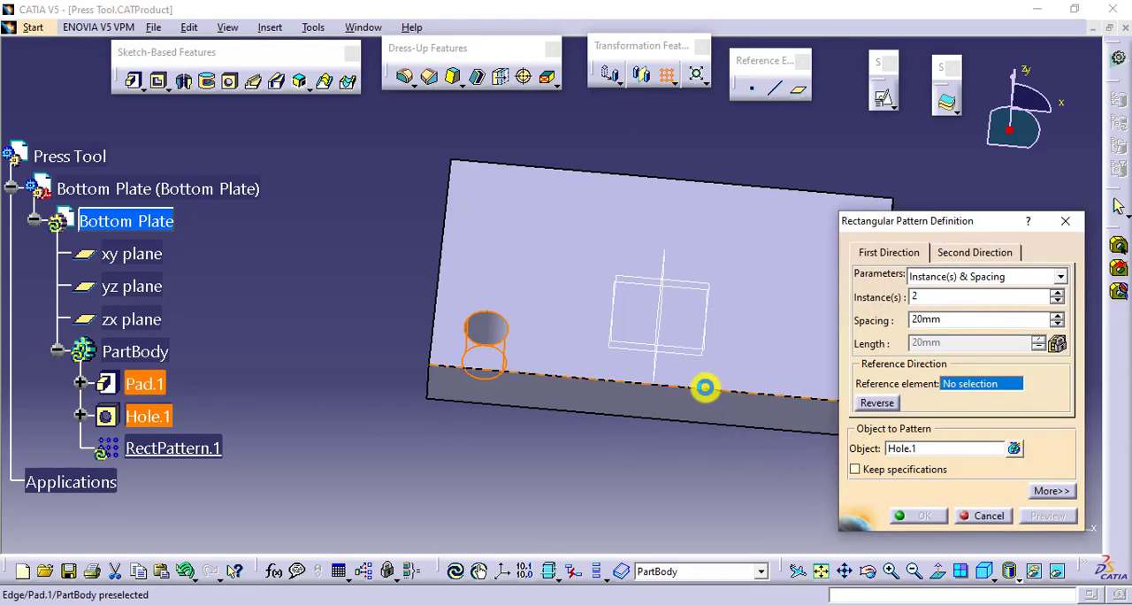
click(705, 387)
drag(975, 324, 900, 326)
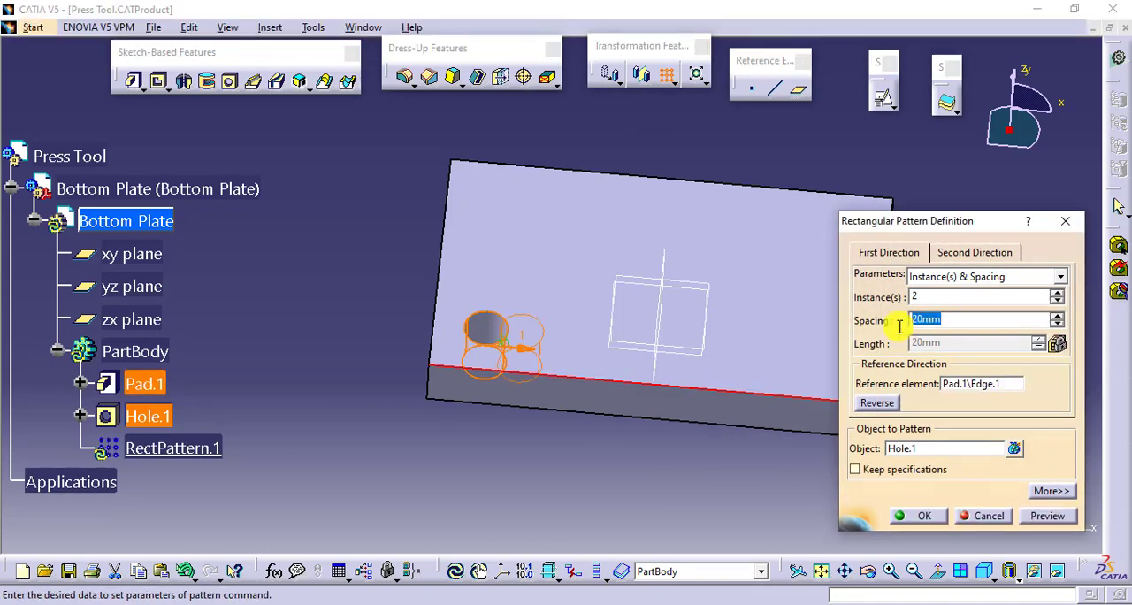
key(Return)
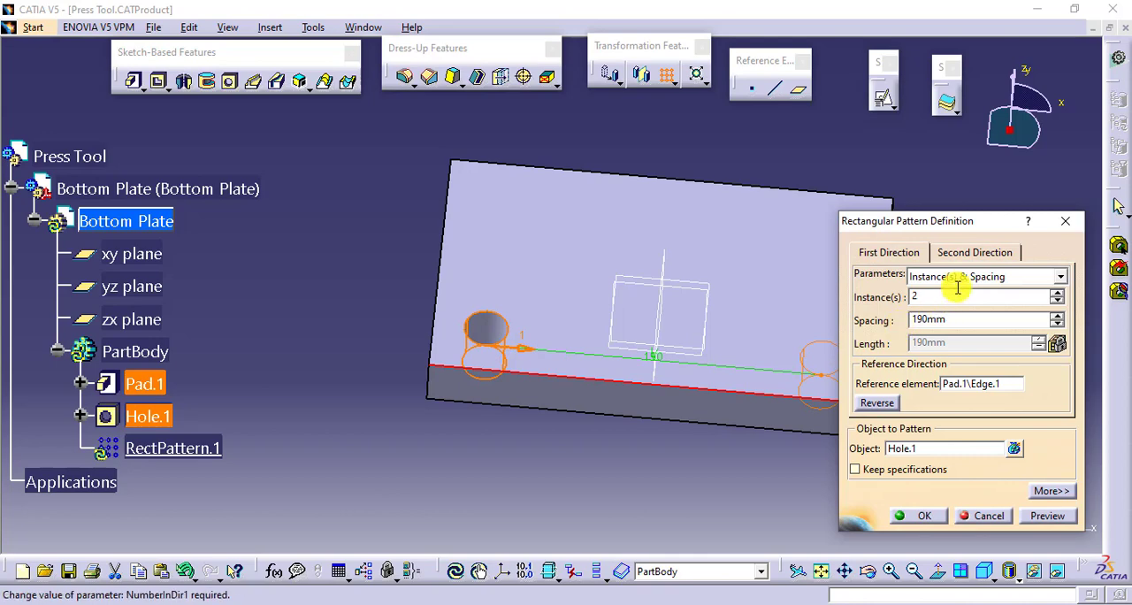
- Define the pattern's second direction along the short edge with 2 instances at 90 mm, reversed into the plate, and create it
click(976, 253)
click(973, 385)
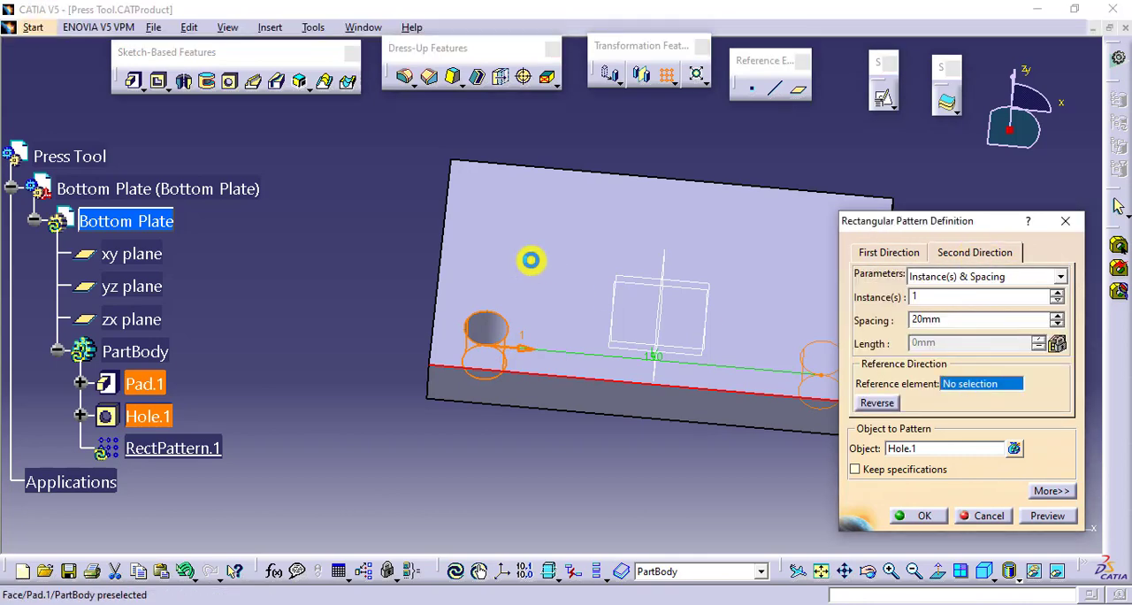
click(444, 226)
click(1057, 293)
drag(973, 320, 904, 322)
text(90)
key(Return)
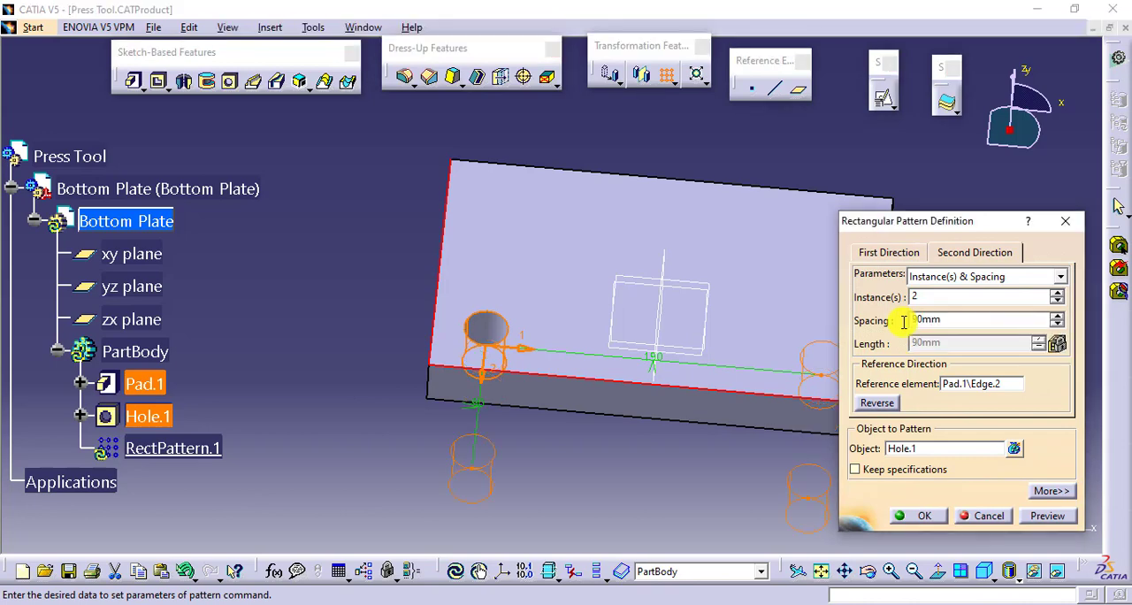
click(878, 404)
click(924, 515)
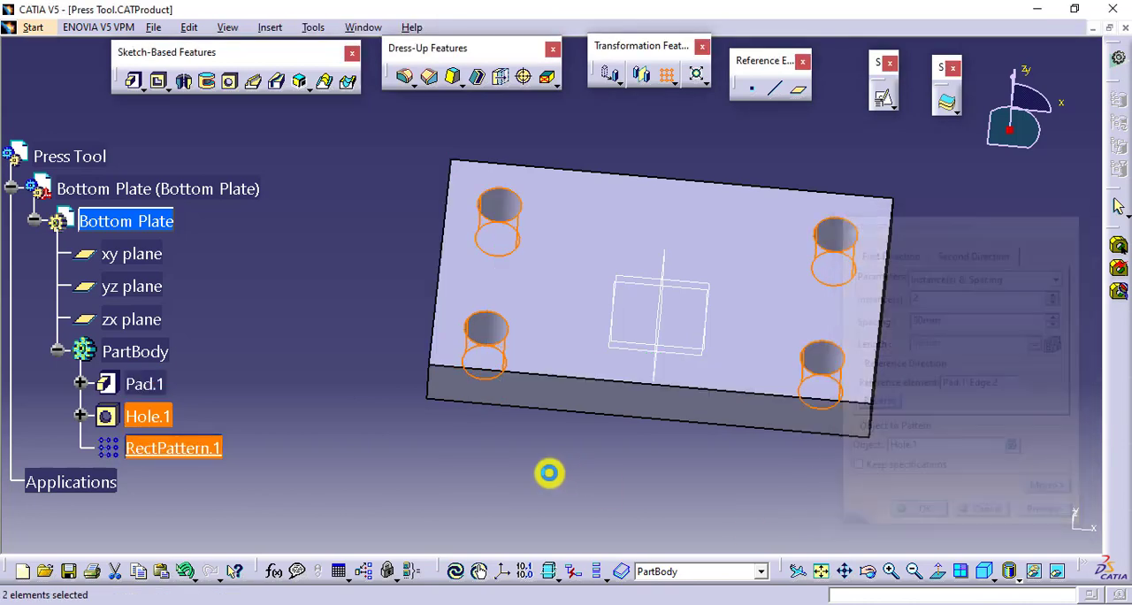
- Start another hole on the plate's top face and make its centre point coincident with the zx plane
middle_drag(548, 477, 613, 420)
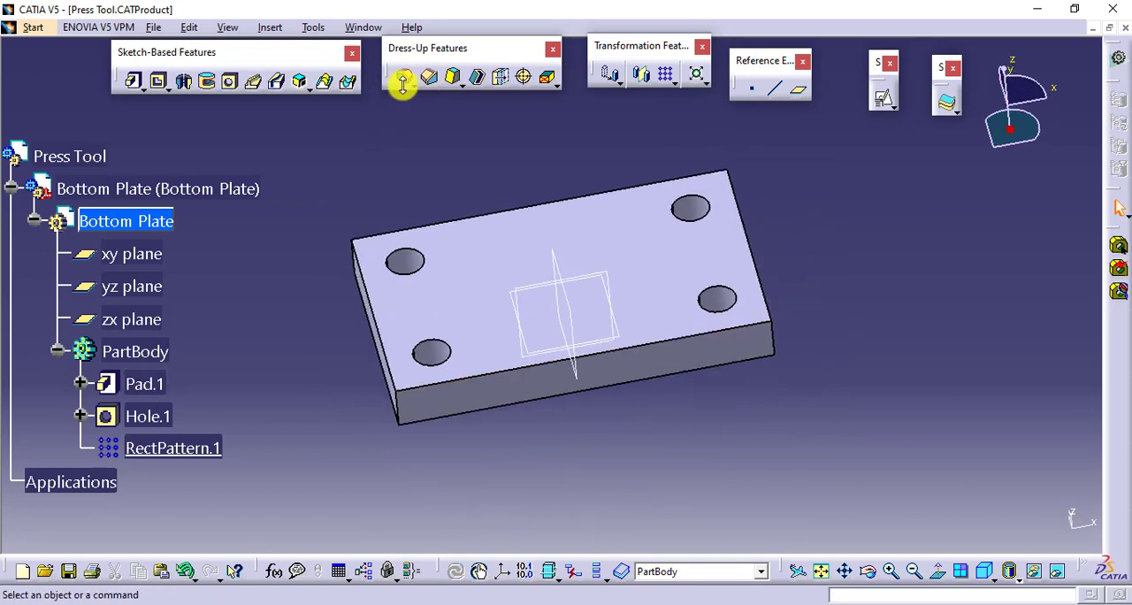
click(230, 84)
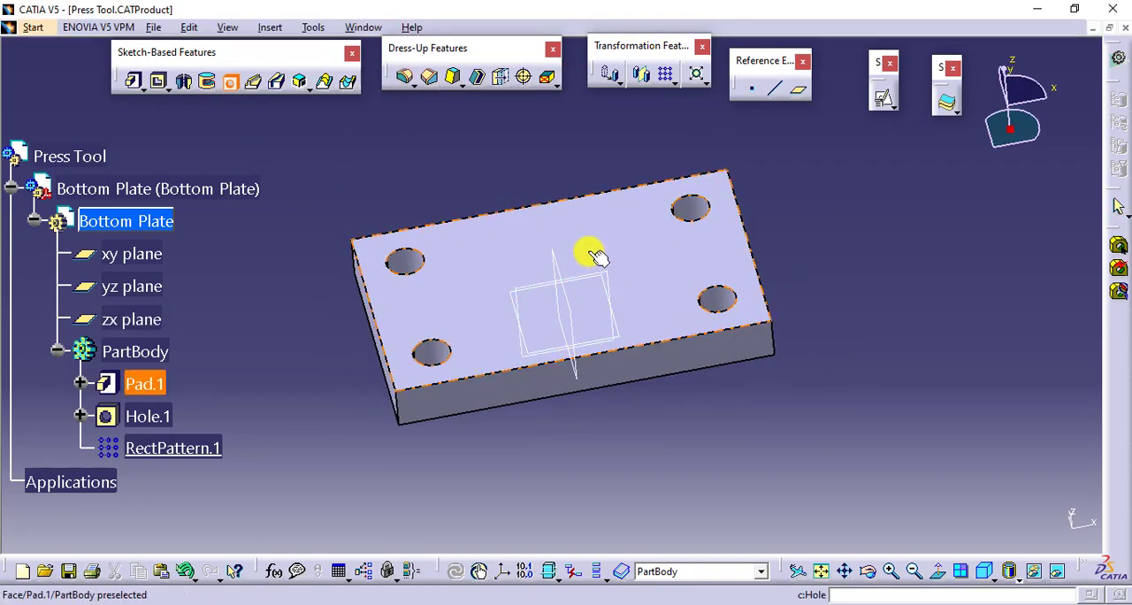
click(1008, 379)
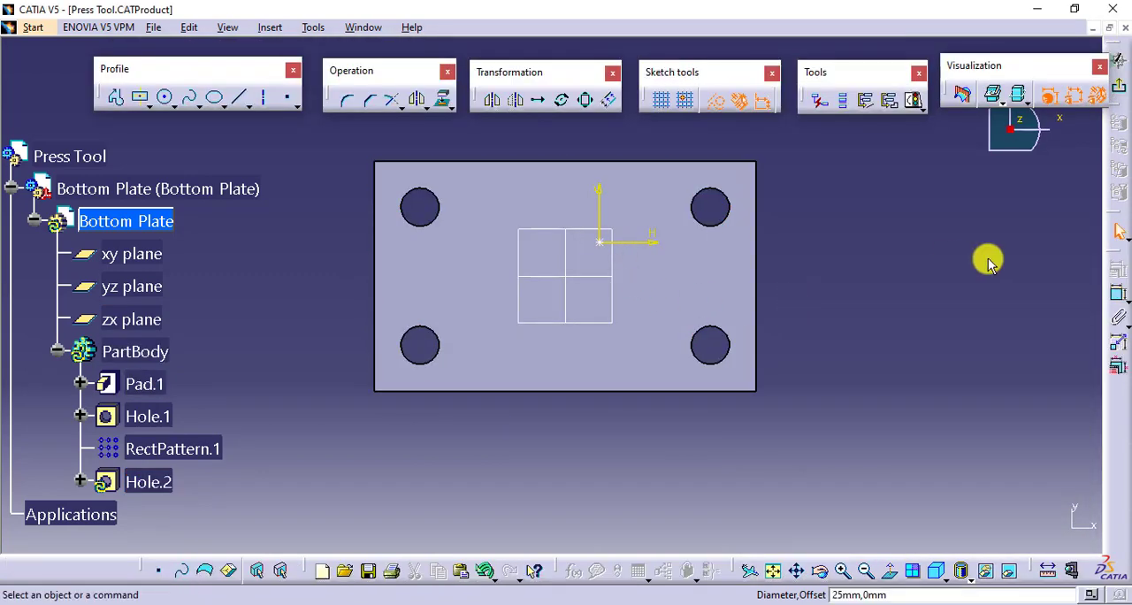
click(1117, 296)
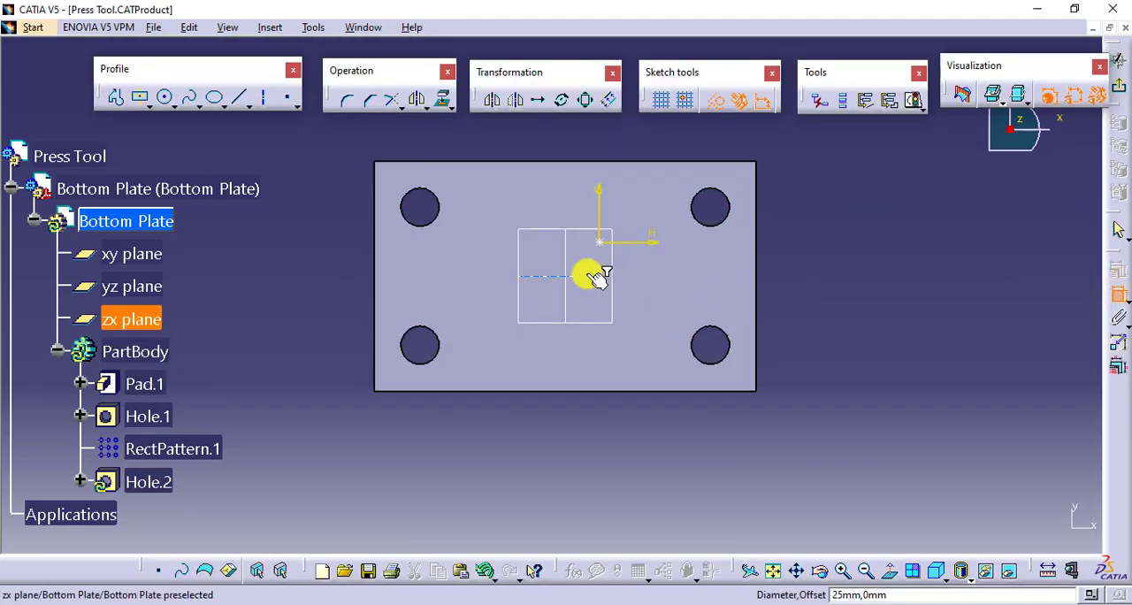
click(598, 241)
right_click(871, 281)
click(898, 357)
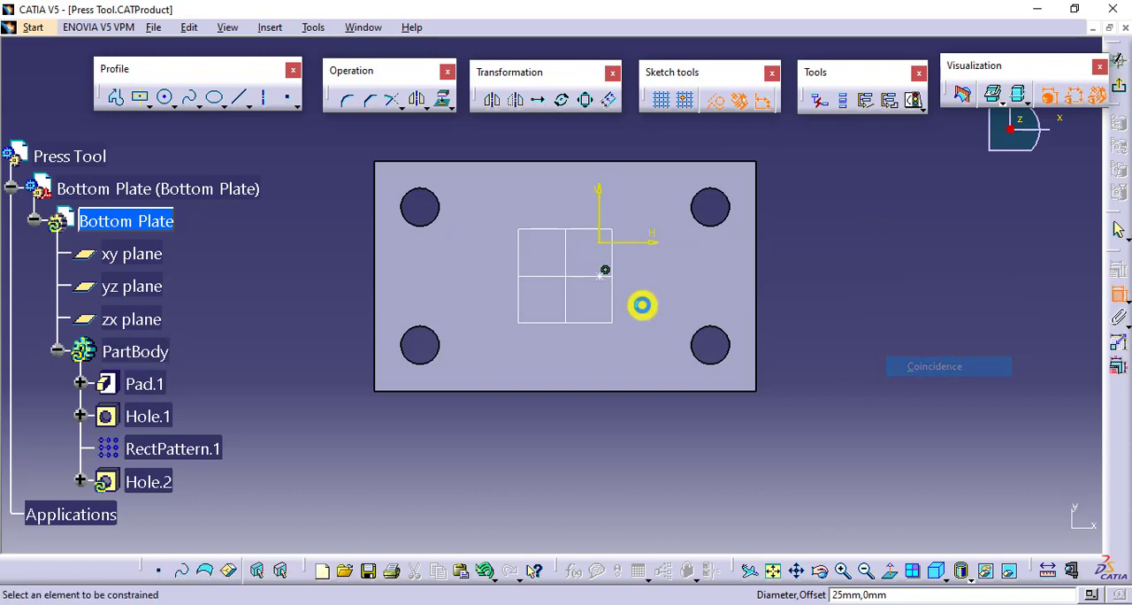
- Make the new hole's centre point coincident with the yz plane and exit the positioning sketch
click(601, 275)
click(577, 256)
right_click(867, 298)
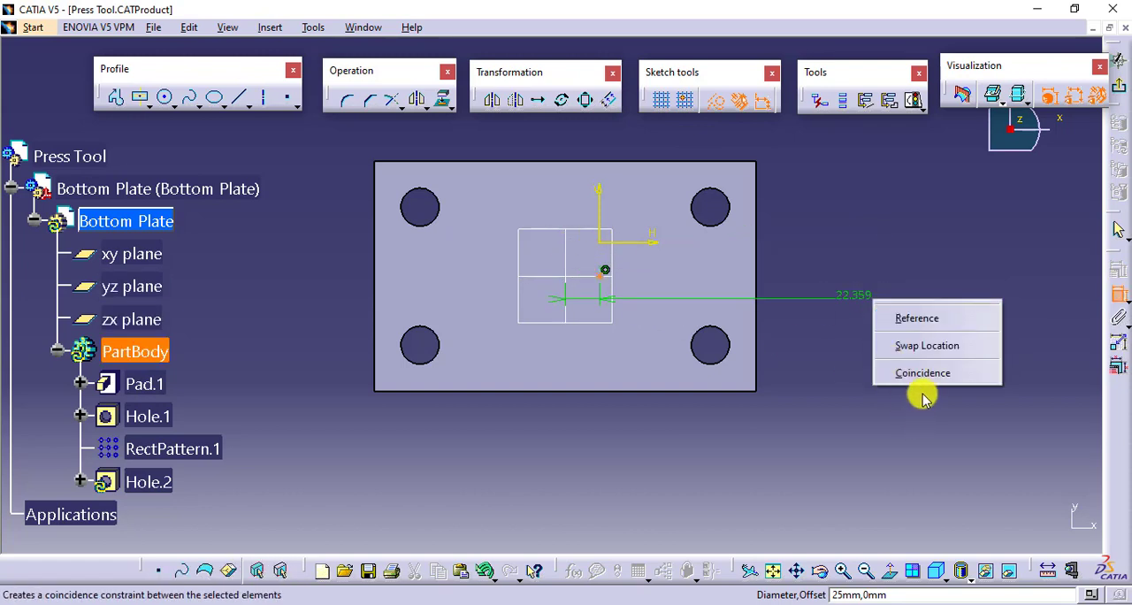
click(924, 371)
click(1118, 60)
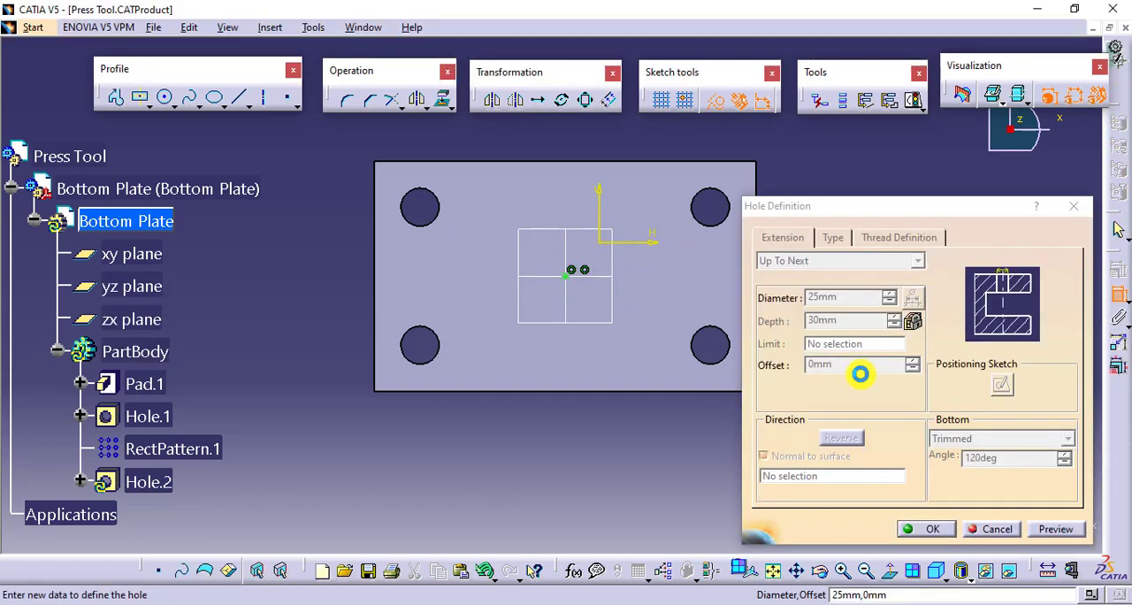
- Set the central hole's diameter to 50 mm and create it
double_click(850, 300)
text(50)
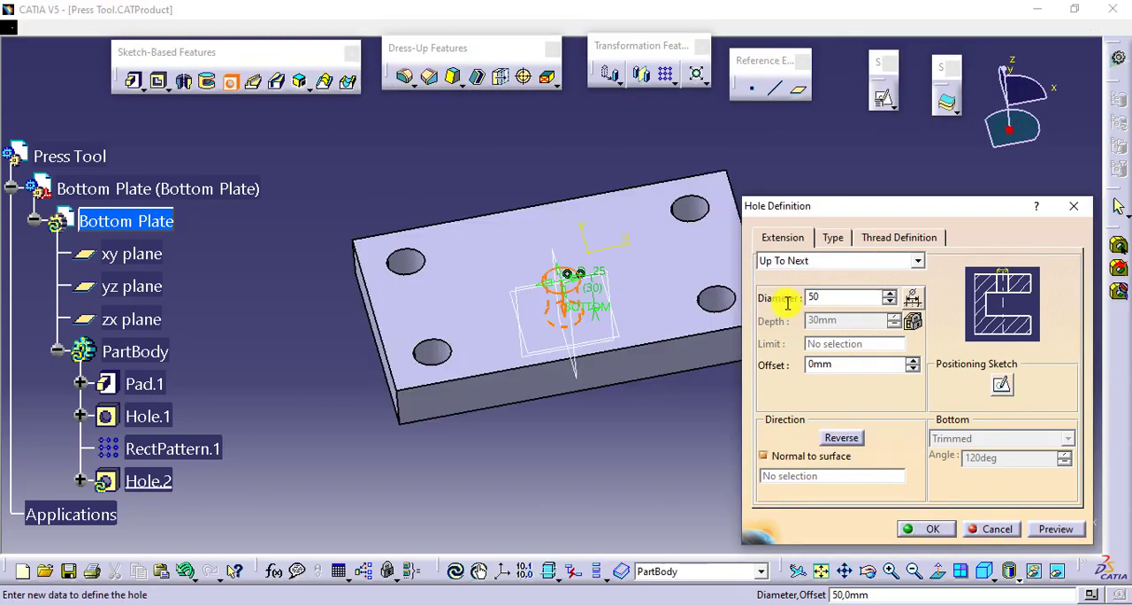
key(Return)
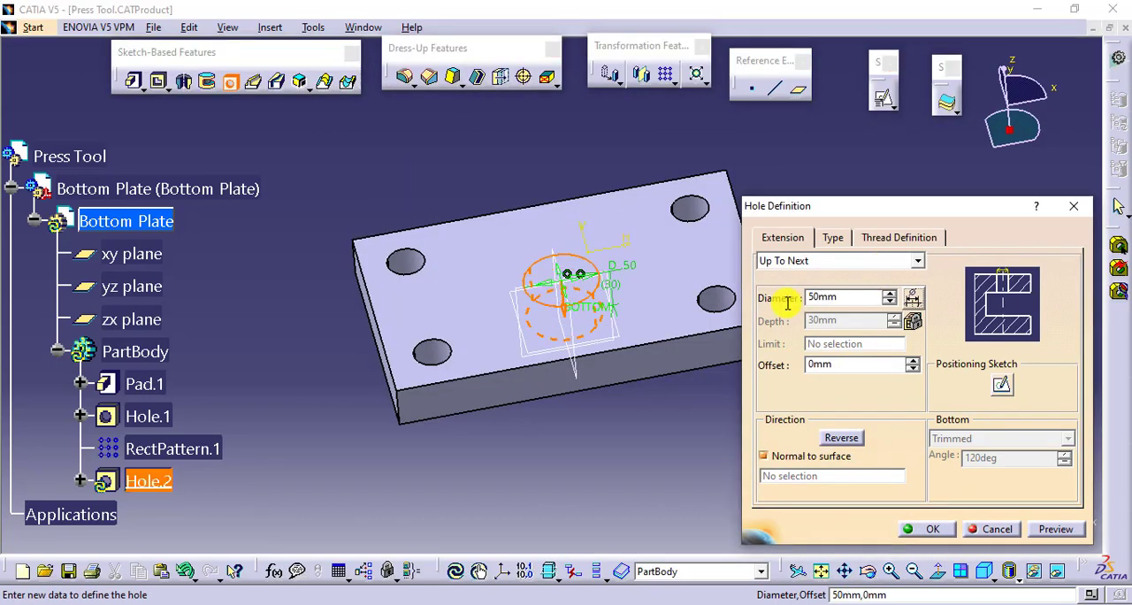
click(930, 528)
- Activate the top-level Press Tool product to return to assembly editing
click(617, 440)
middle_drag(616, 440, 624, 420)
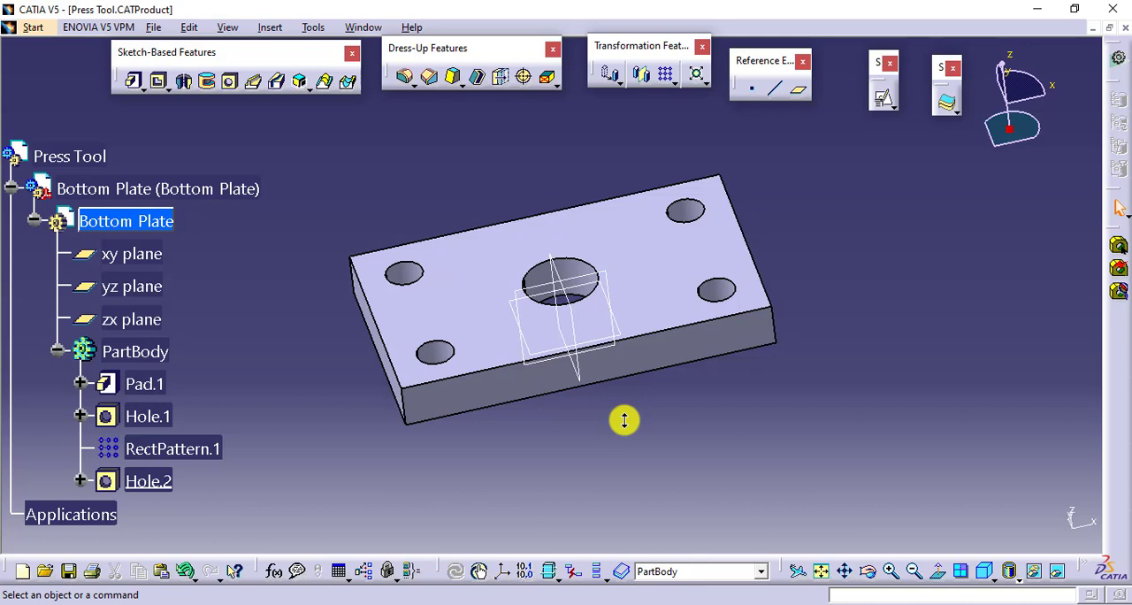
click(90, 156)
click(241, 155)
double_click(95, 156)
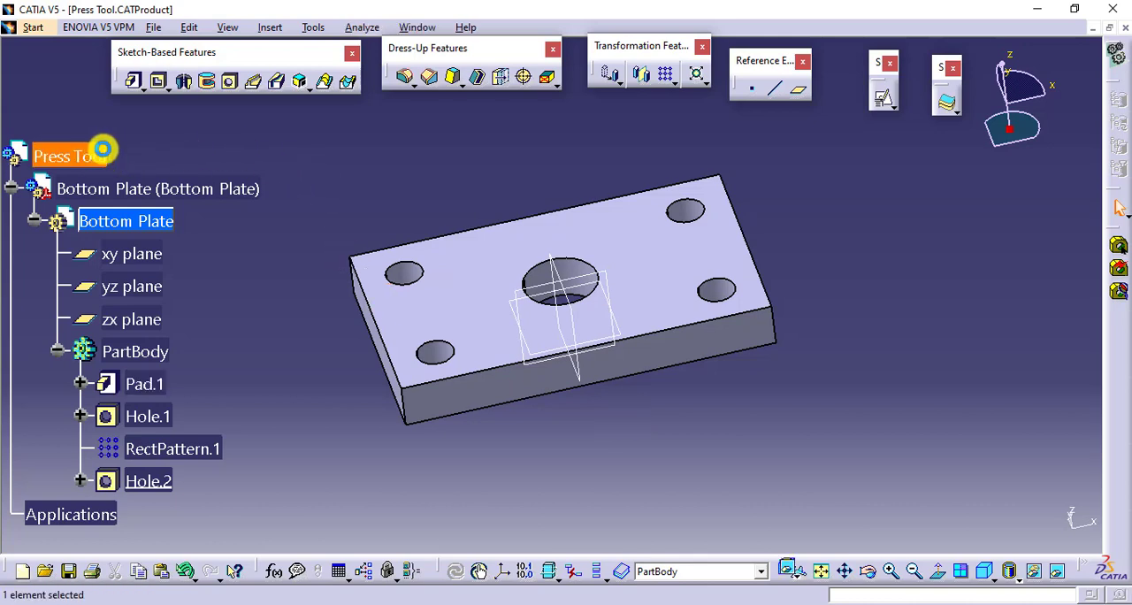
click(439, 158)
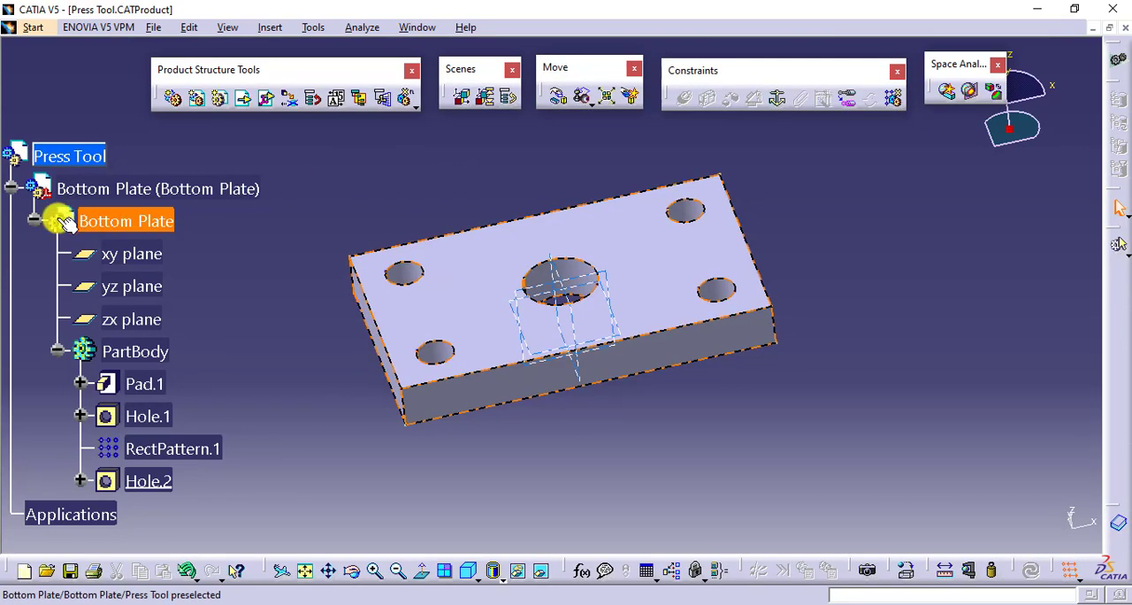
- Collapse the Bottom Plate's PartBody, part and component branches in the specification tree
click(57, 351)
click(33, 221)
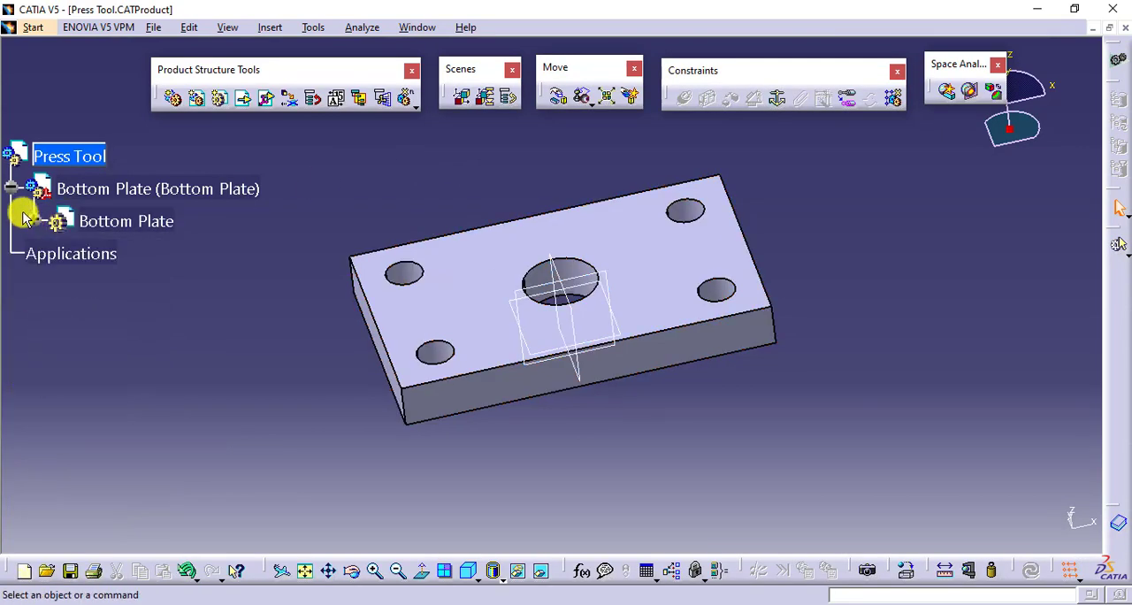
click(11, 189)
middle_drag(195, 286, 203, 274)
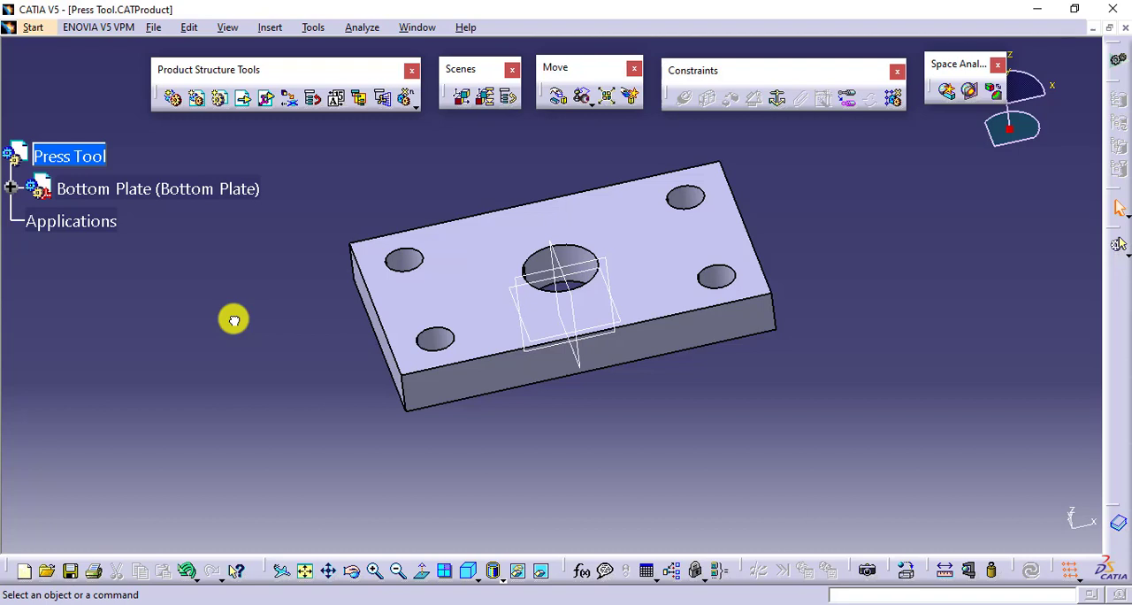
- Check the Bottom Plate's degrees of freedom within the Press Tool assembly and dismiss the analysis
right_click(221, 191)
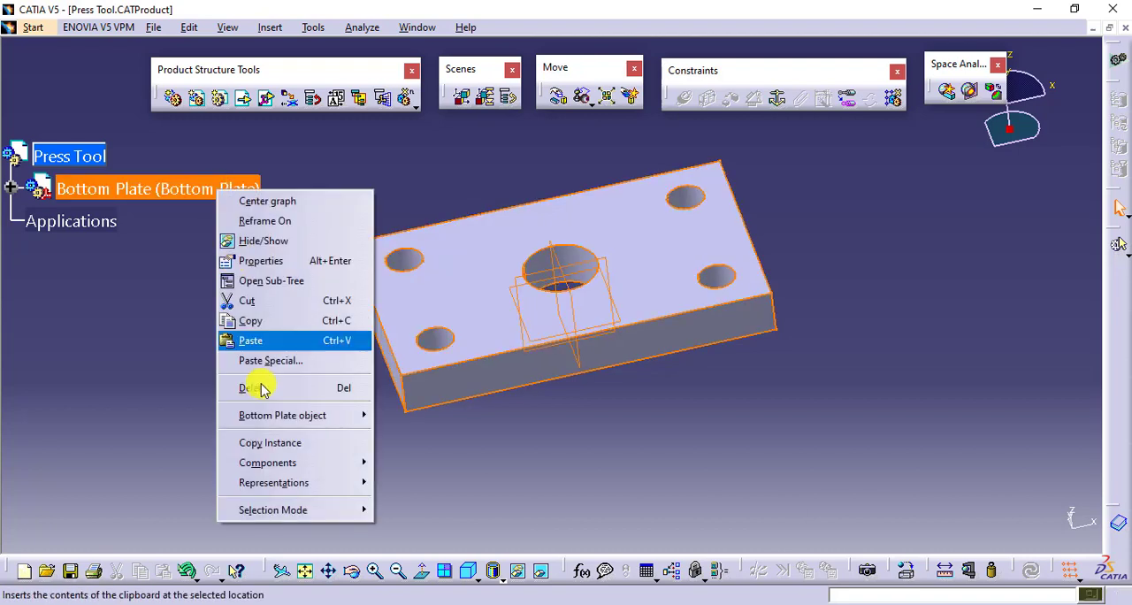
mouse_move(351, 415)
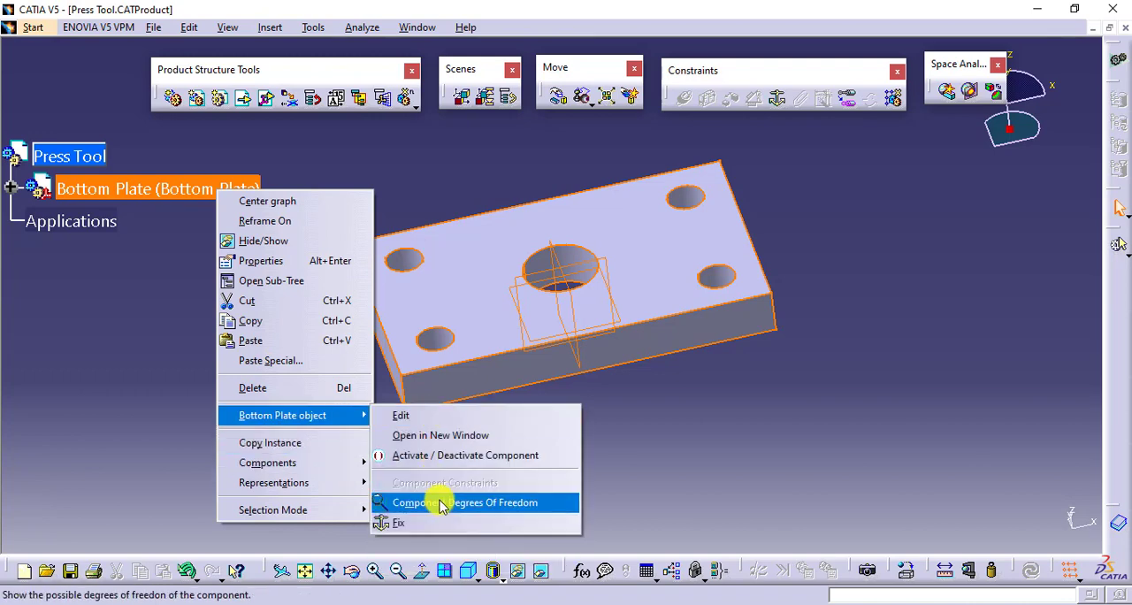
click(440, 502)
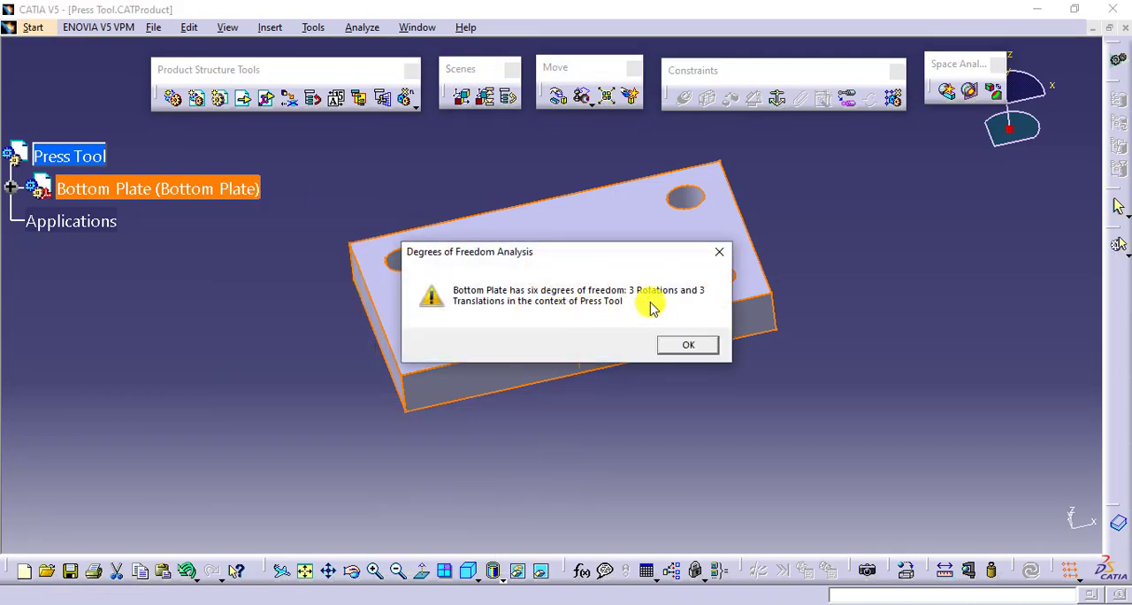
click(685, 346)
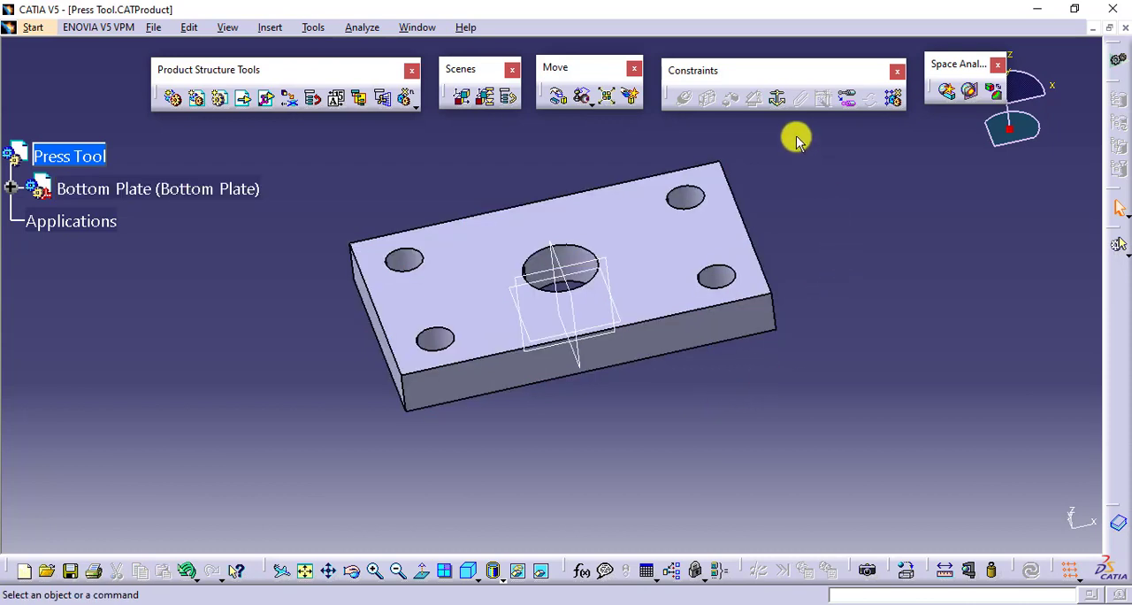
- Anchor the Bottom Plate with a Fix constraint and recheck its degrees of freedom
click(777, 97)
click(694, 254)
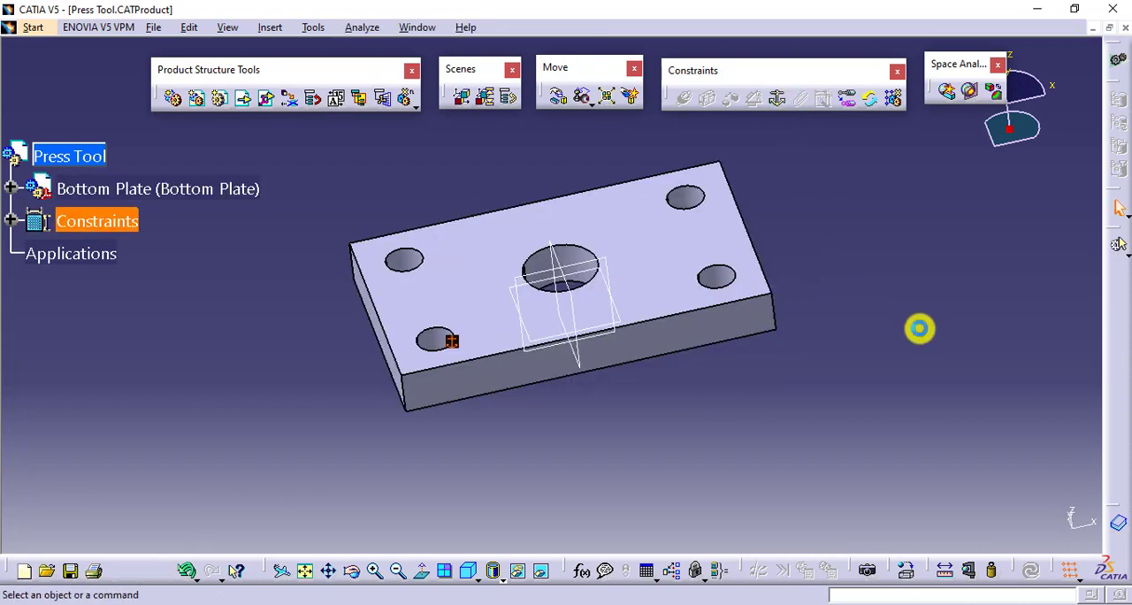
right_click(202, 186)
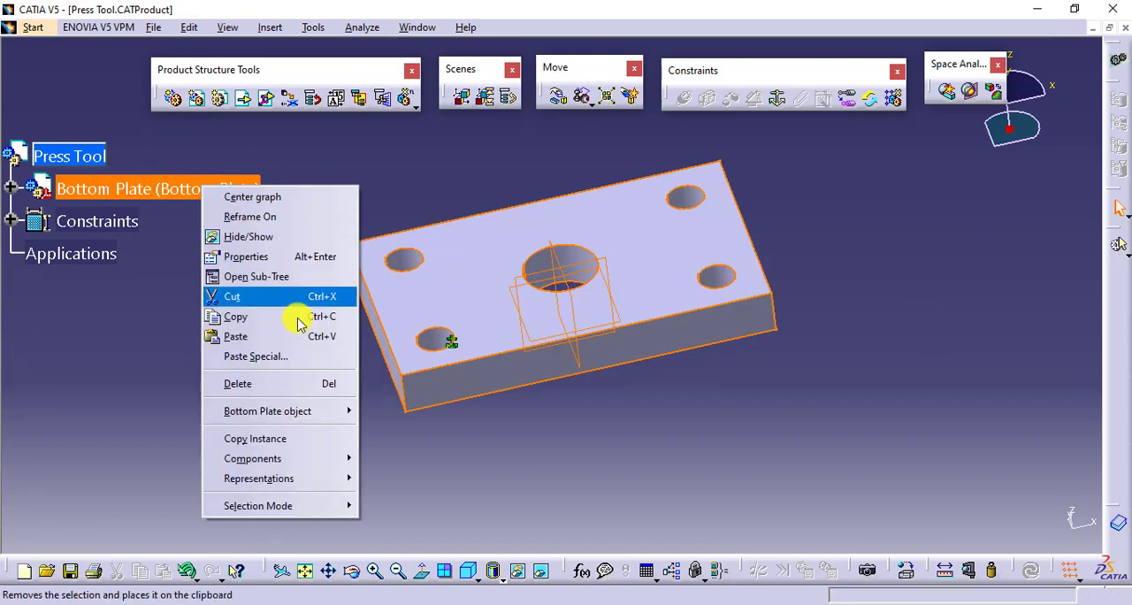
mouse_move(336, 411)
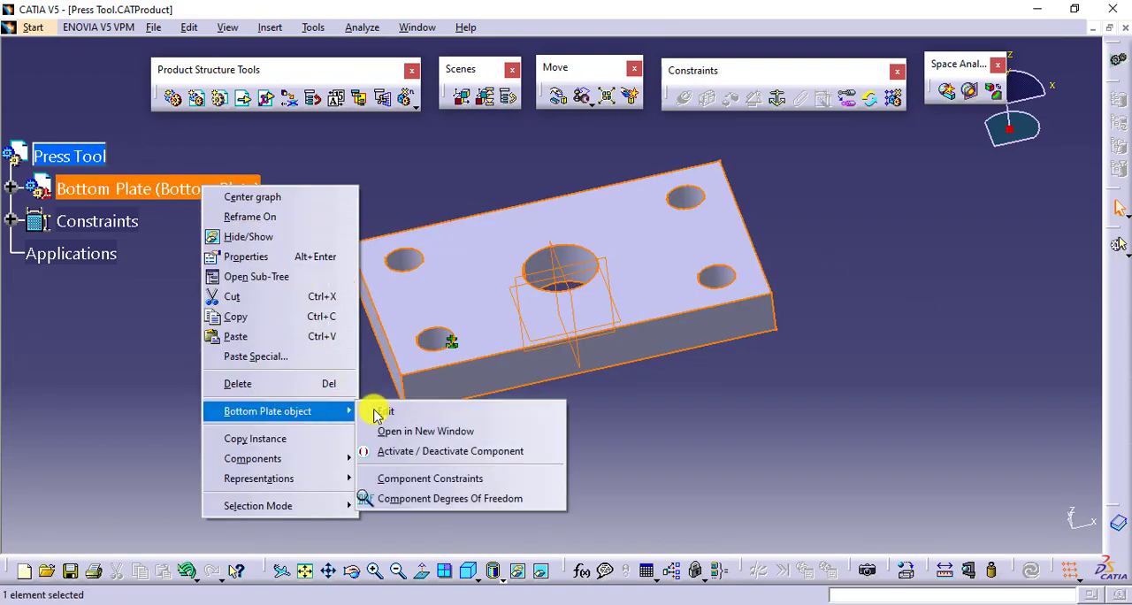
click(449, 498)
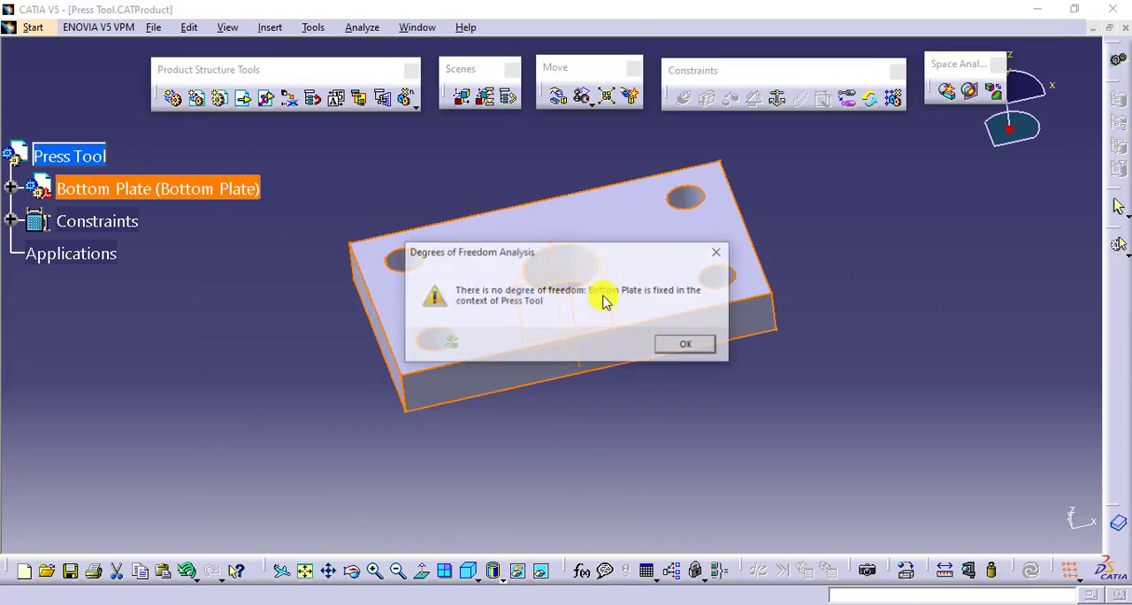
click(706, 346)
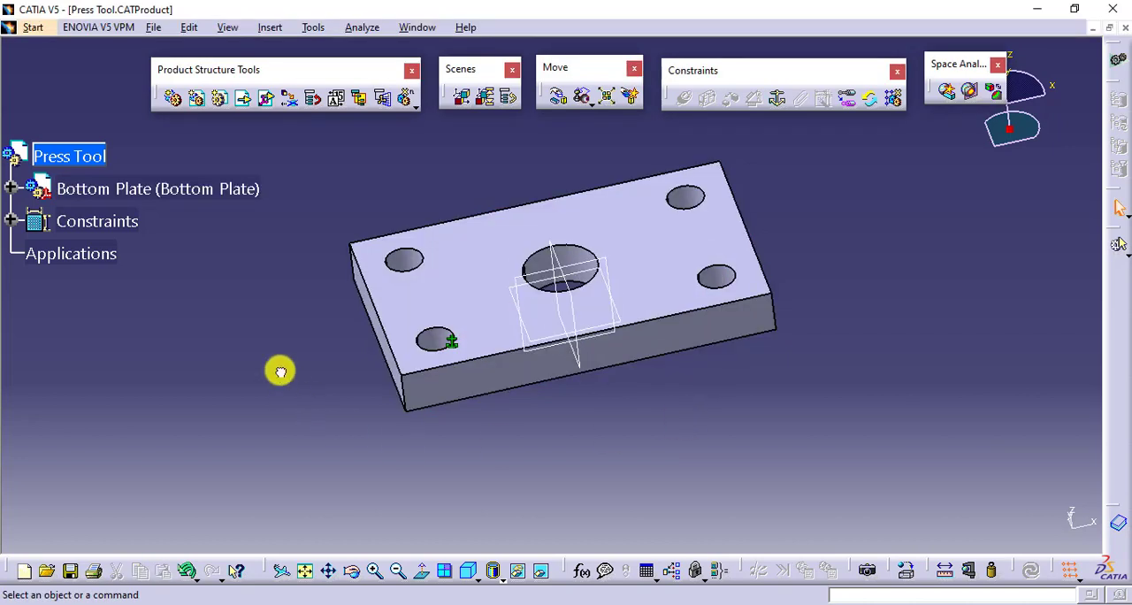
- Insert a new part into the Press Tool product using the assembly origin, and expand its branches down to its planes and PartBody
click(218, 105)
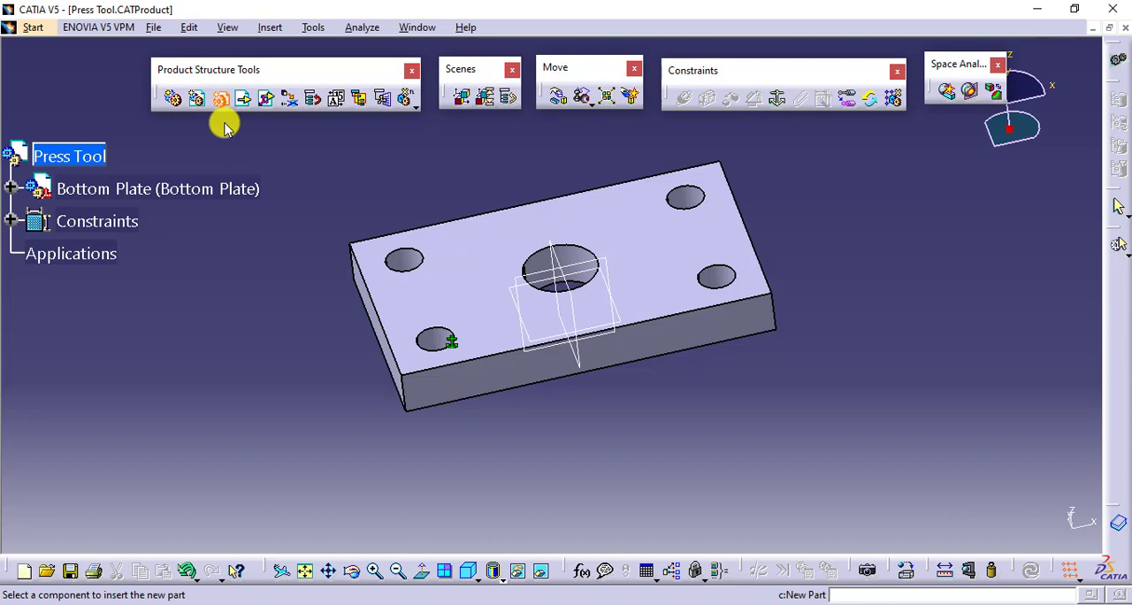
click(88, 157)
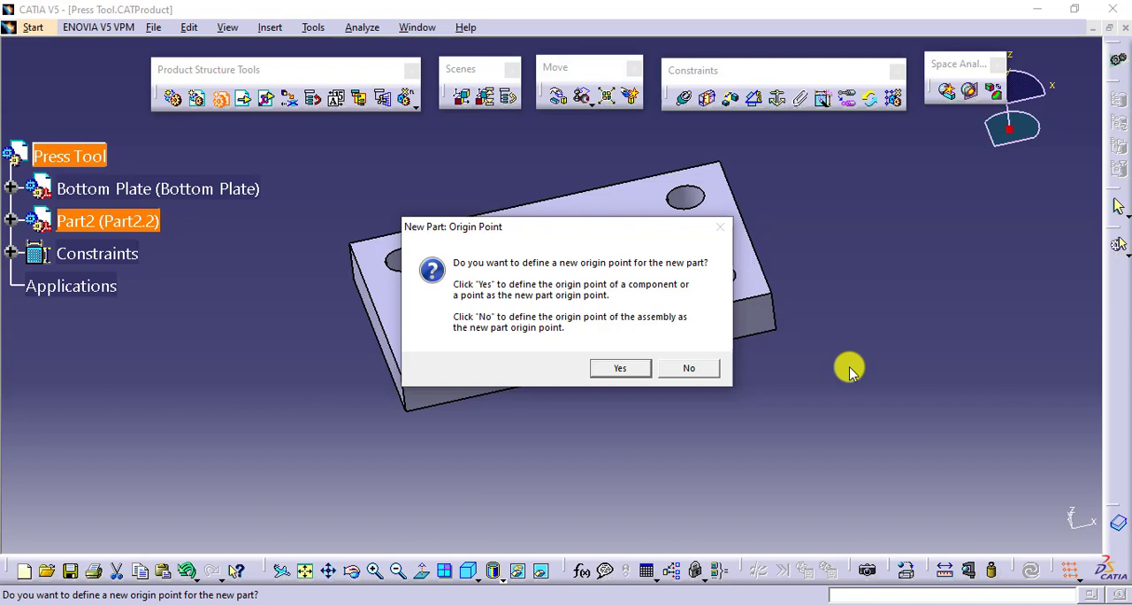
click(691, 369)
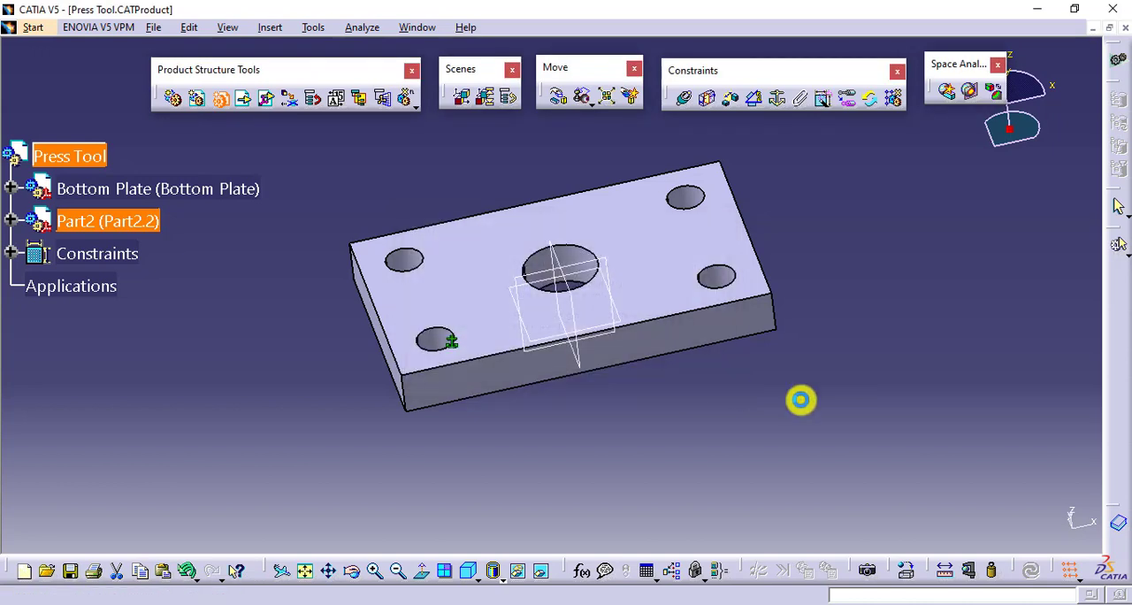
click(11, 220)
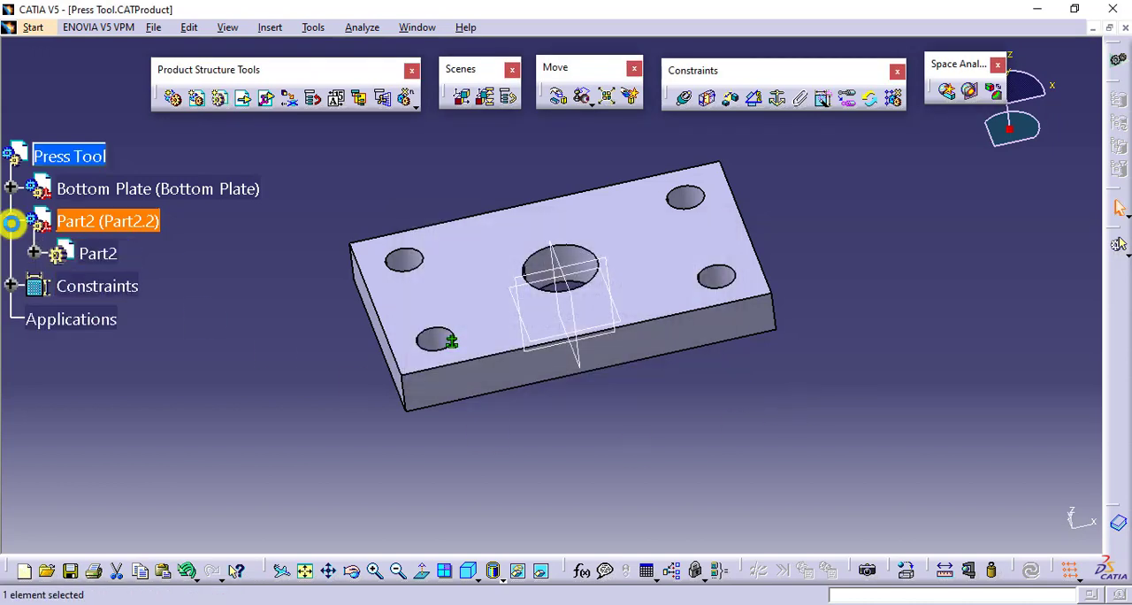
click(33, 253)
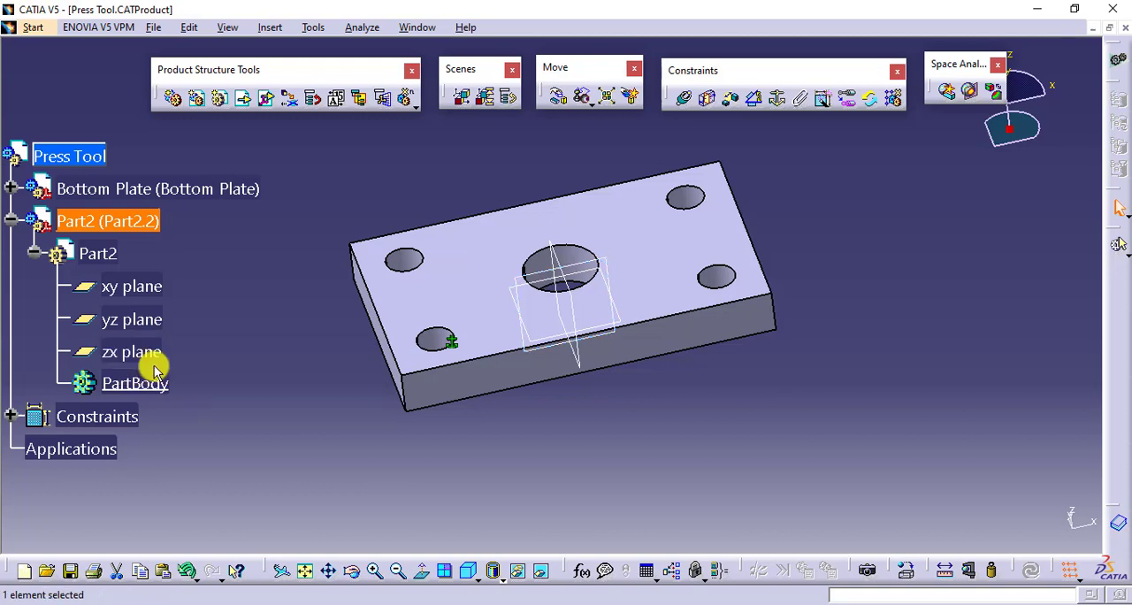
- Rename the new part by setting both its part number and its instance name to Guide Piller
right_click(146, 228)
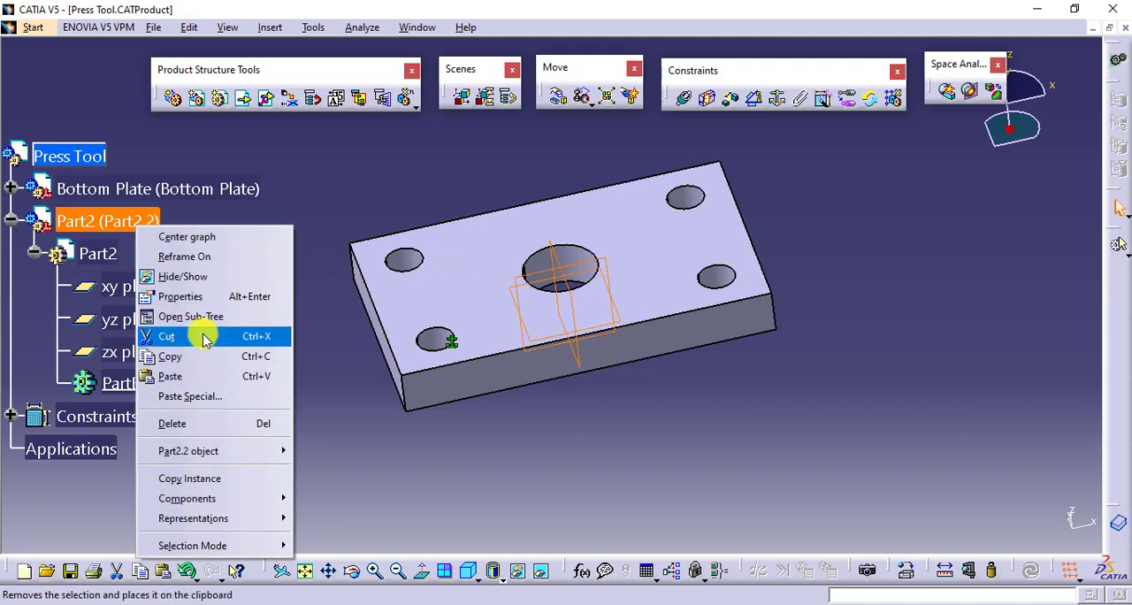
click(227, 295)
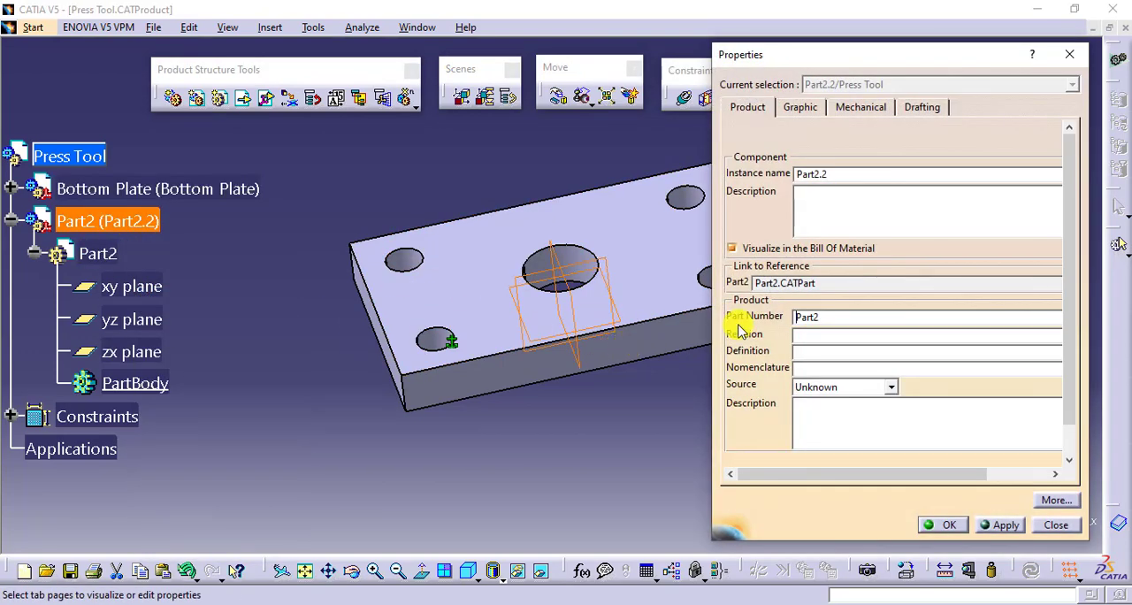
double_click(810, 316)
text(Guide Piller)
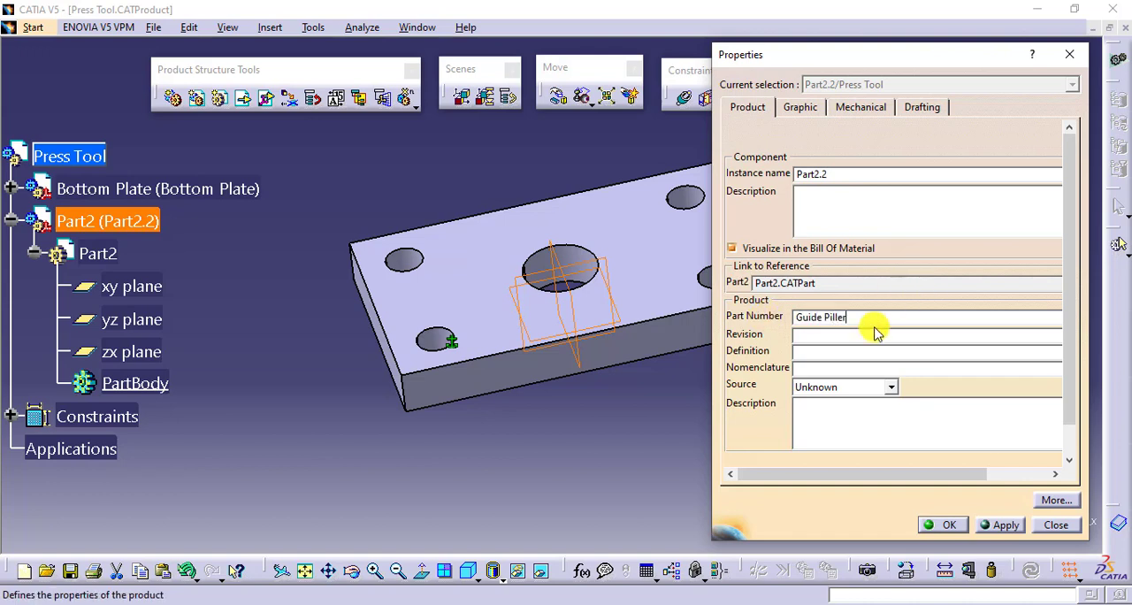
drag(870, 320, 752, 314)
key(ctrl+c)
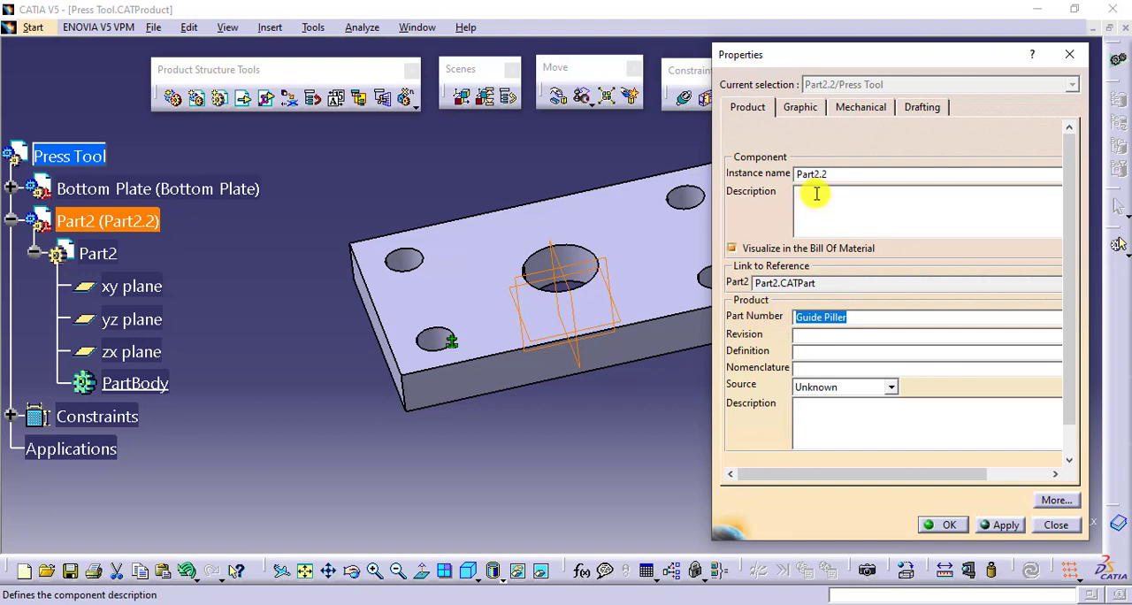
drag(828, 174, 797, 180)
key(ctrl+v)
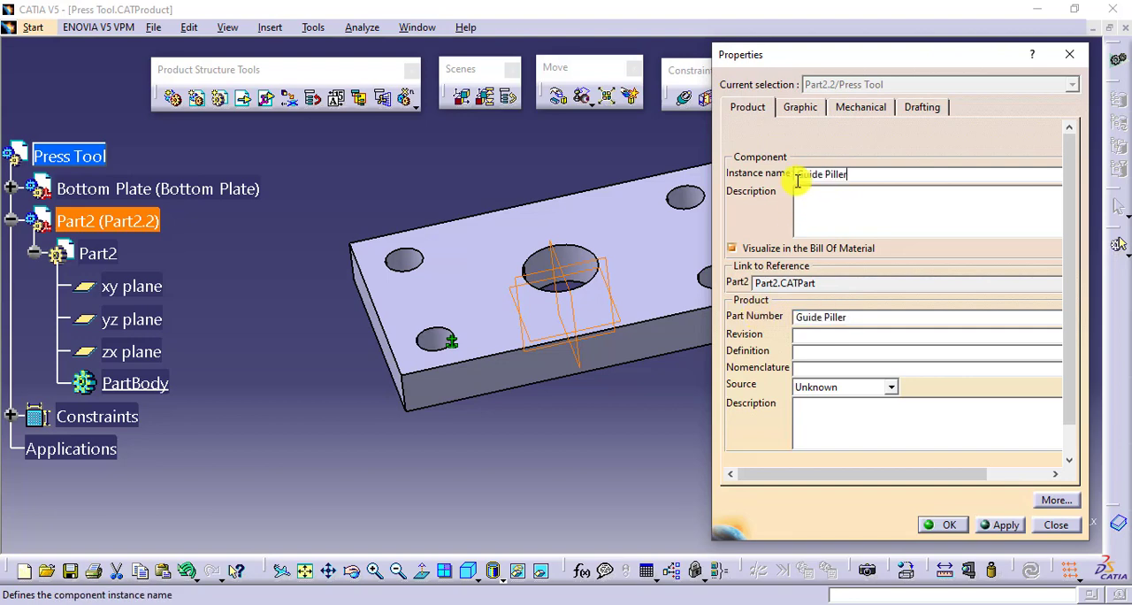
click(928, 524)
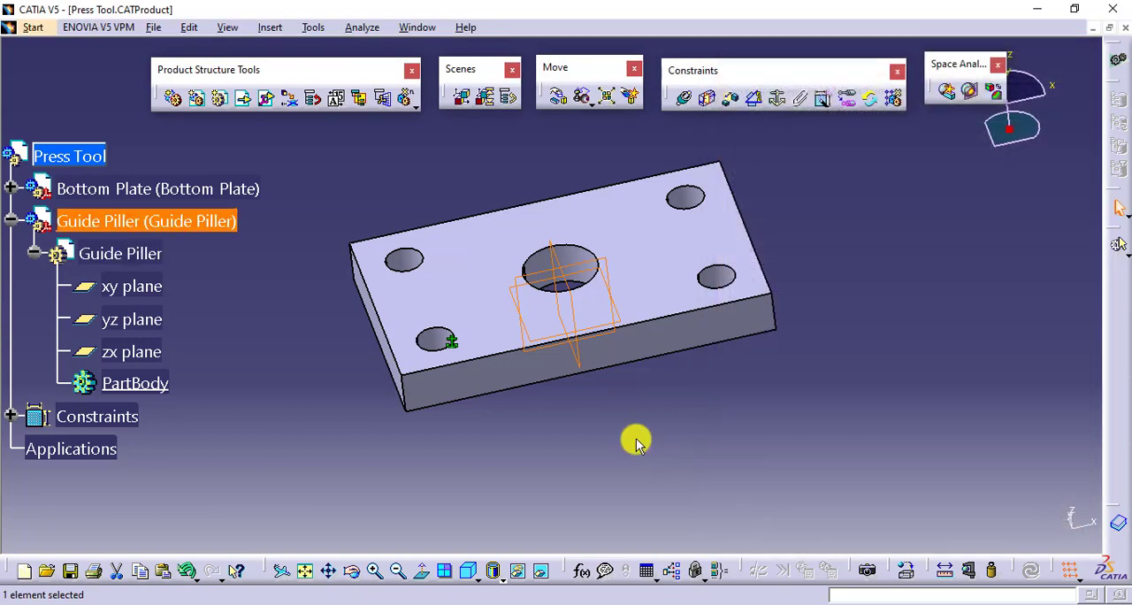
- Activate the Guide Piller part for in-place editing and open a positioned sketch on its xy plane
double_click(142, 252)
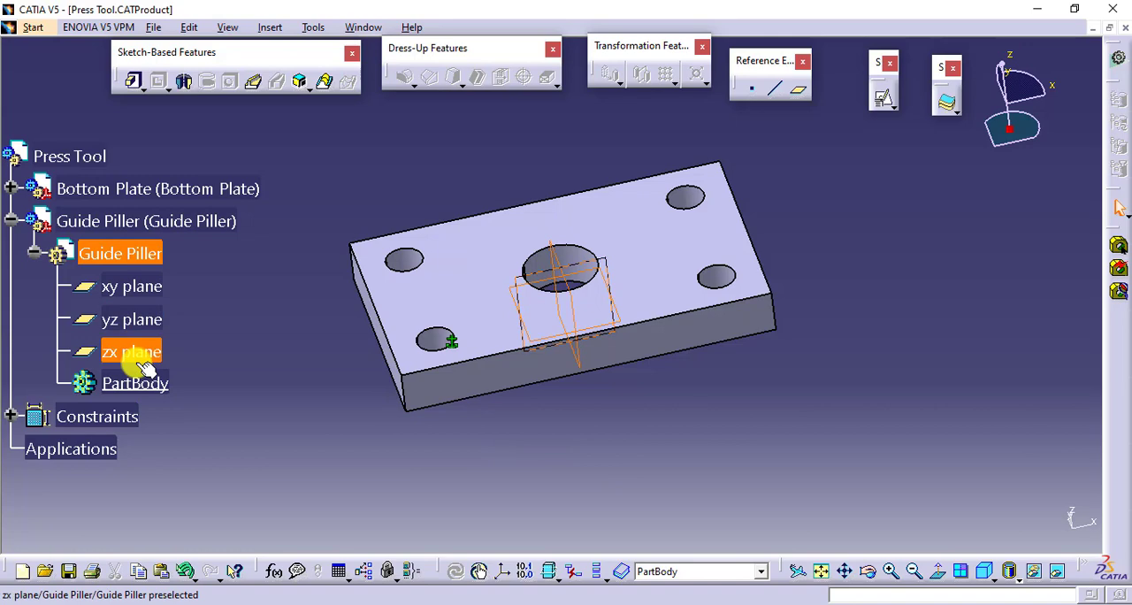
mouse_move(664, 408)
middle_down()
mouse_move(687, 412)
mouse_move(664, 423)
middle_up()
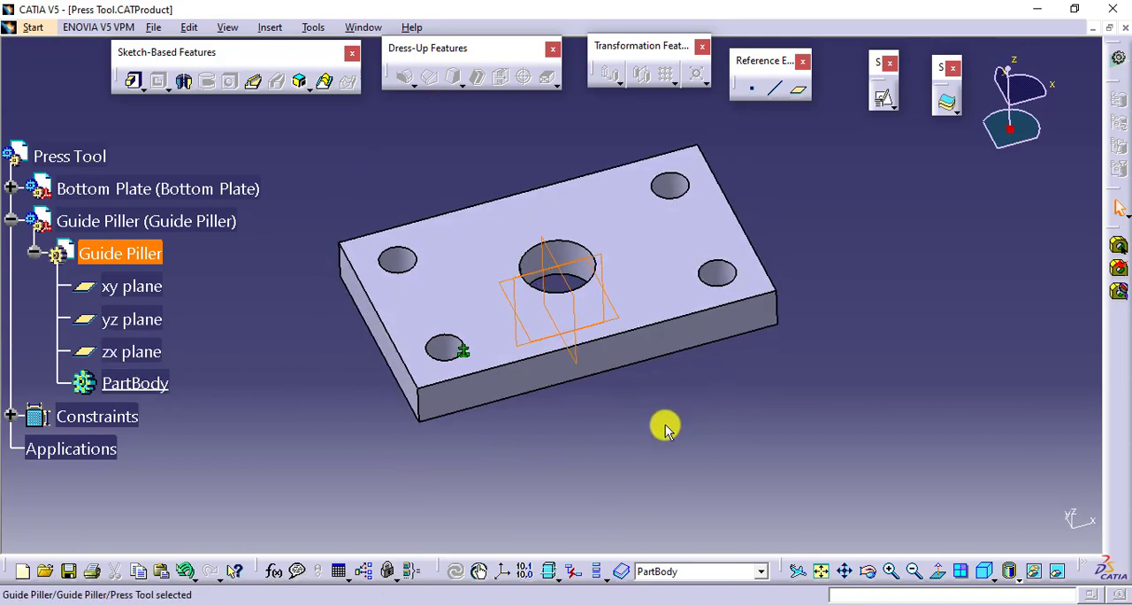
click(883, 98)
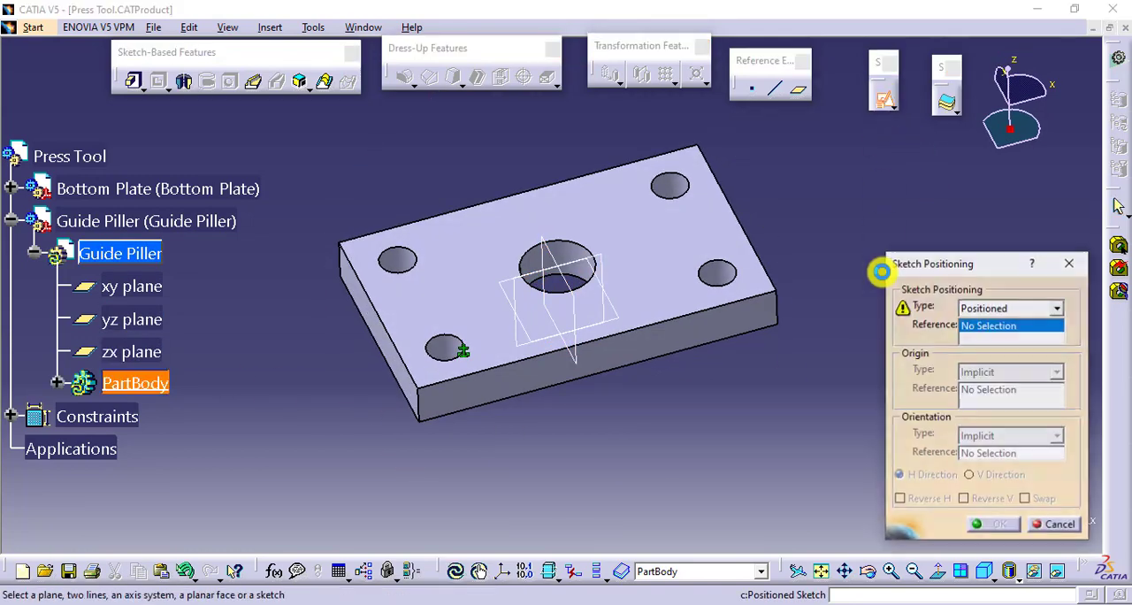
middle_drag(640, 432, 608, 330)
click(602, 322)
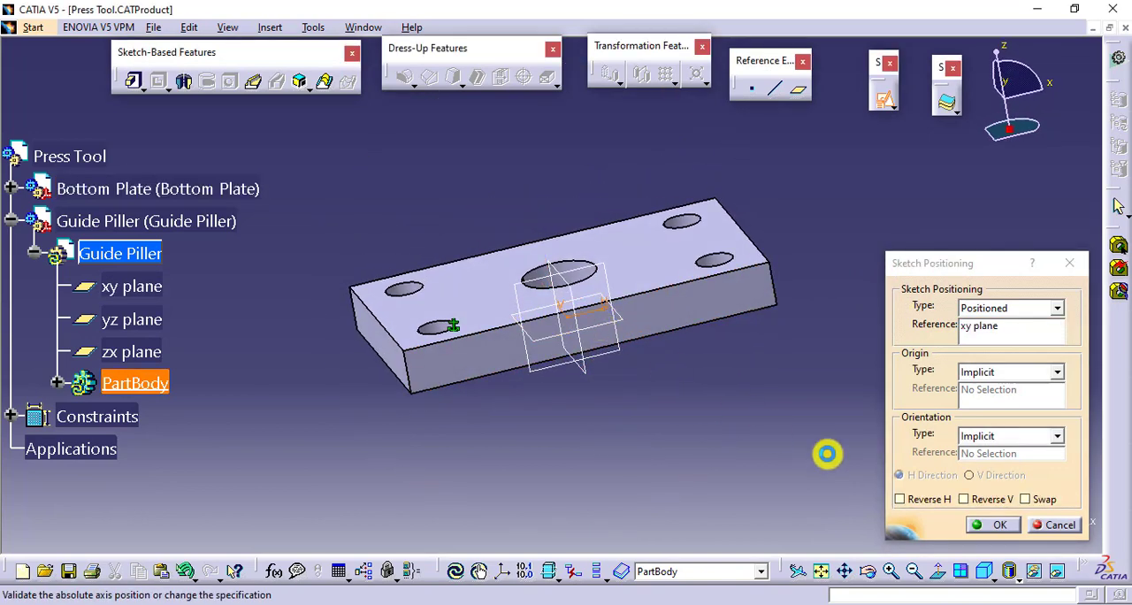
click(990, 524)
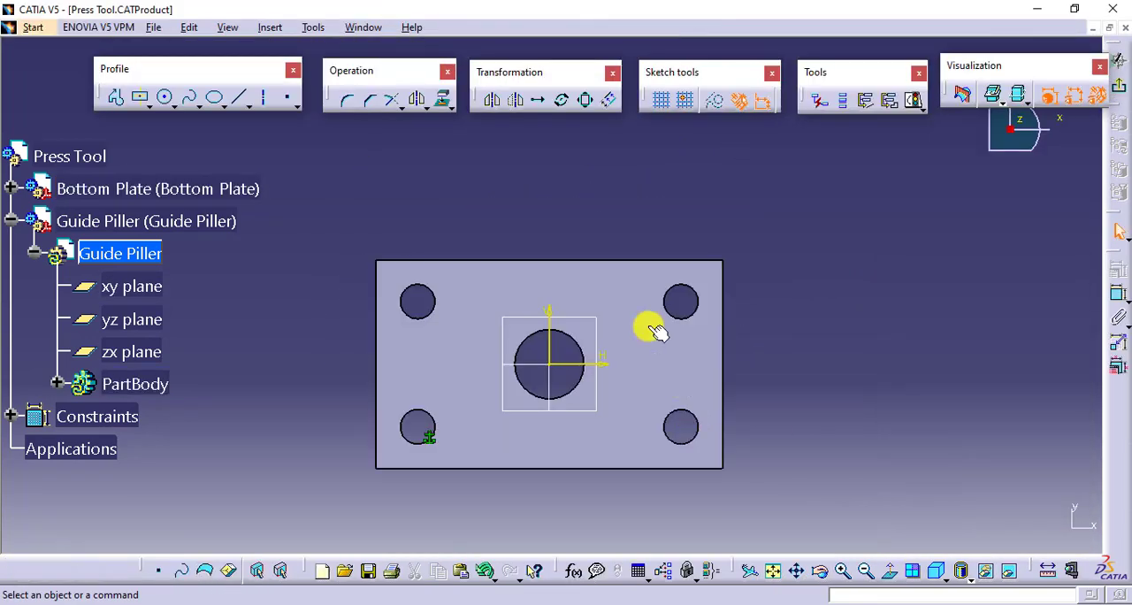
- Project the Bottom Plate's lower-left corner hole edge into the sketch as the pillar profile and exit the sketch
middle_drag(646, 222, 658, 180)
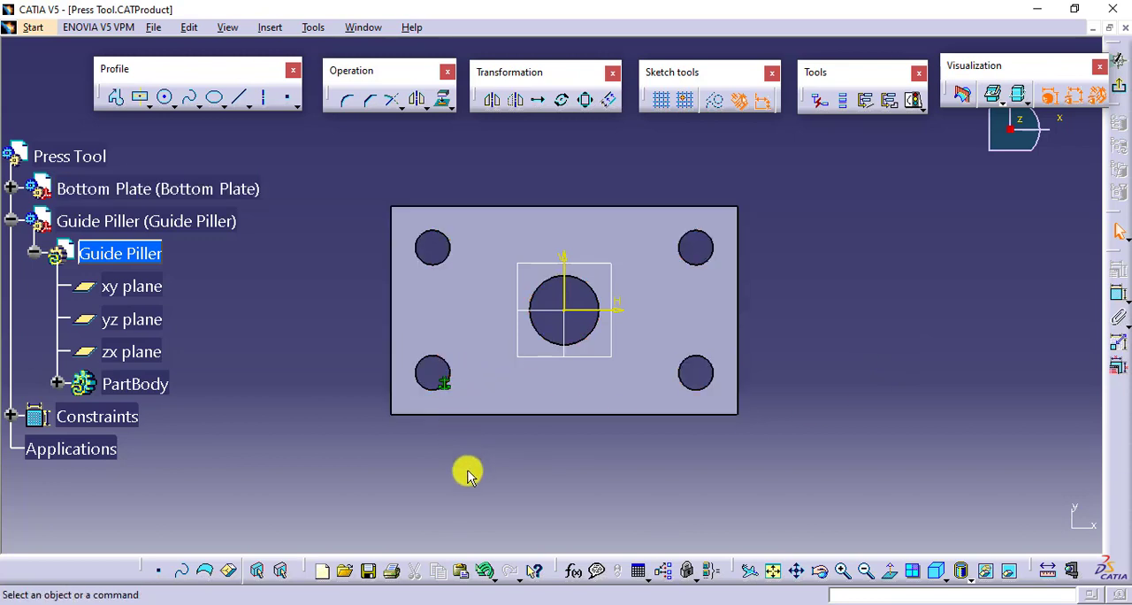
click(442, 103)
click(442, 378)
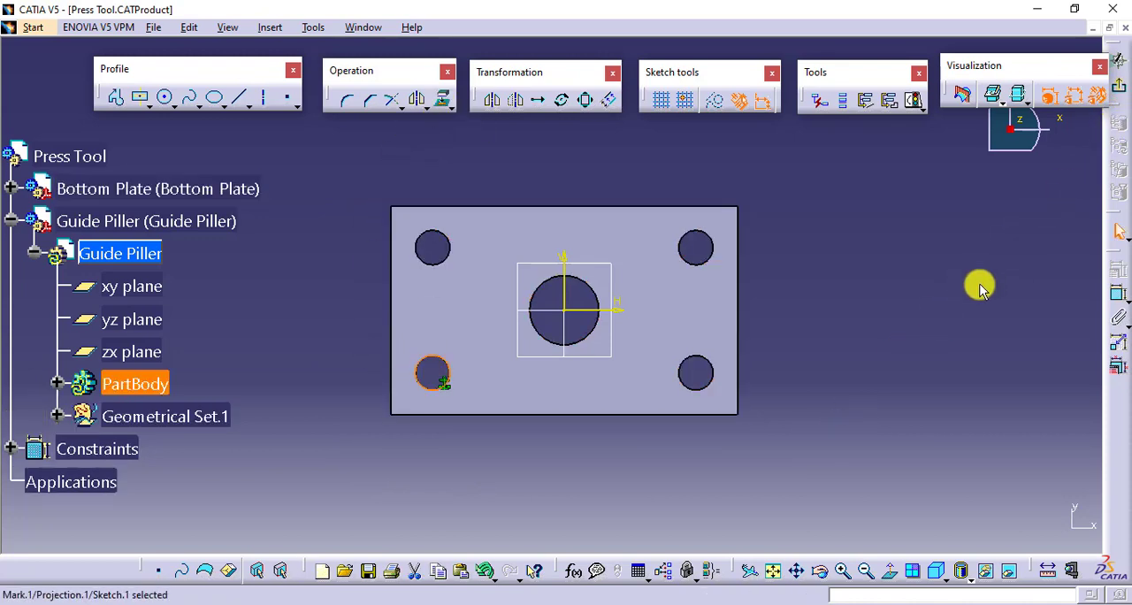
click(980, 286)
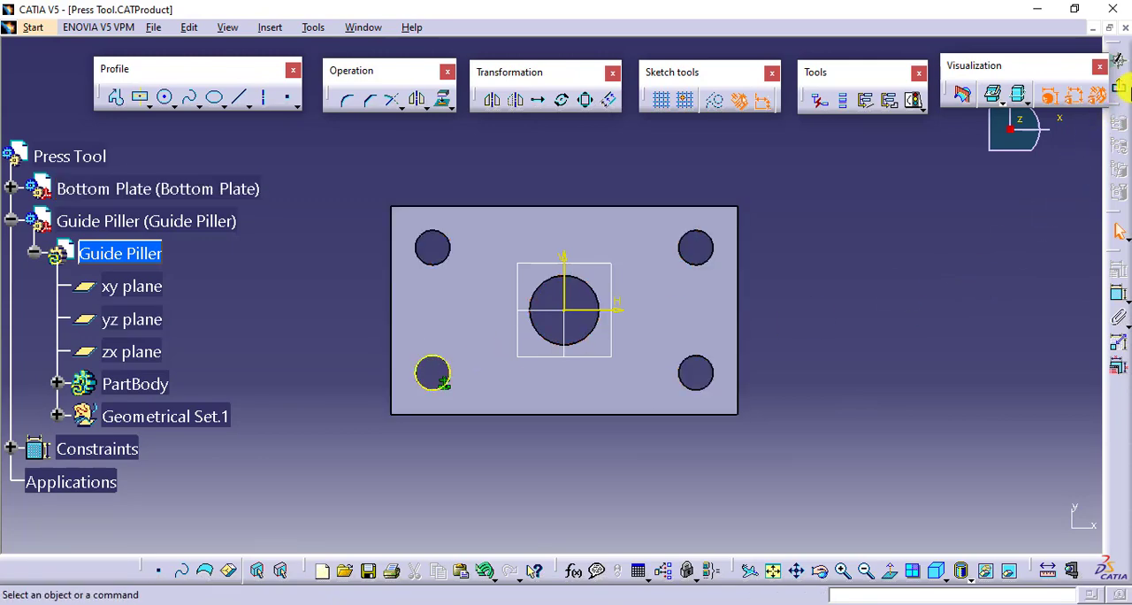
click(1118, 85)
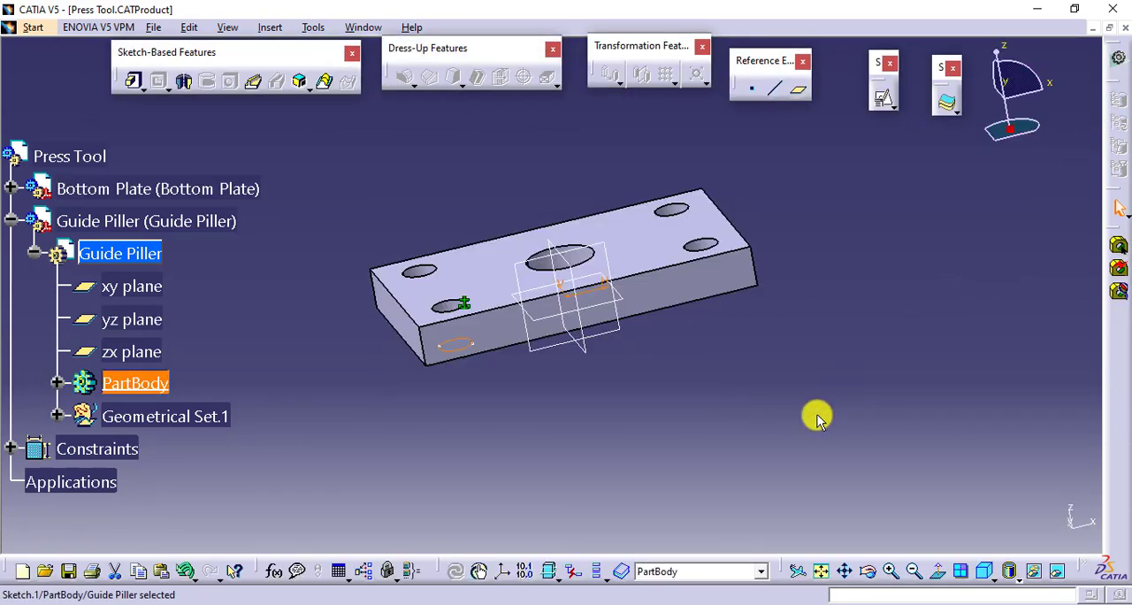
- Extrude the projected circle into a pad 150 mm long to form the guide pillar
click(85, 384)
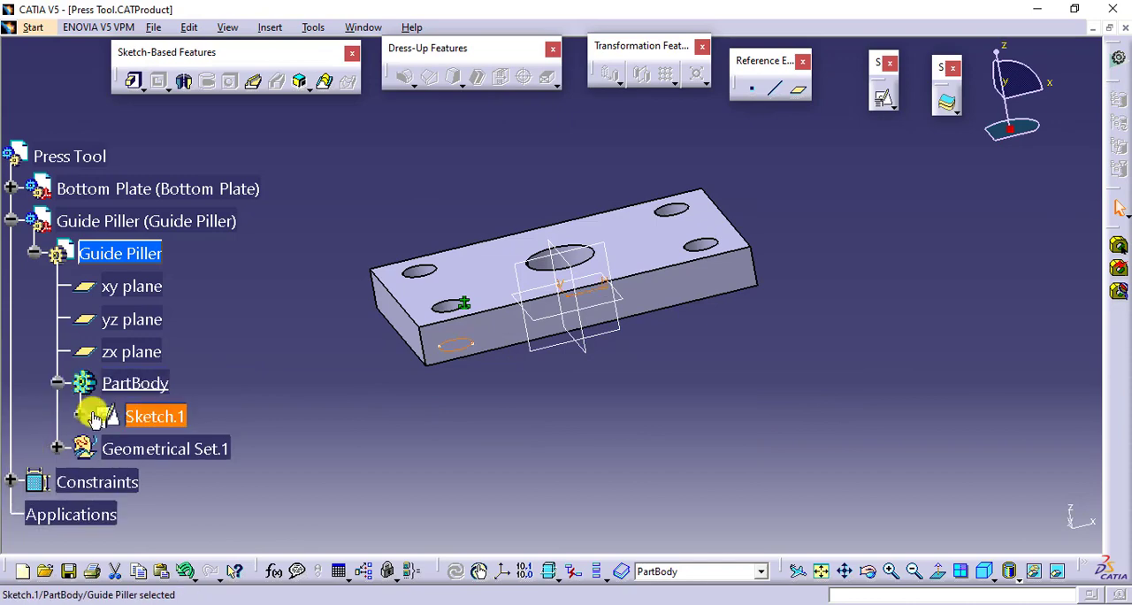
click(133, 80)
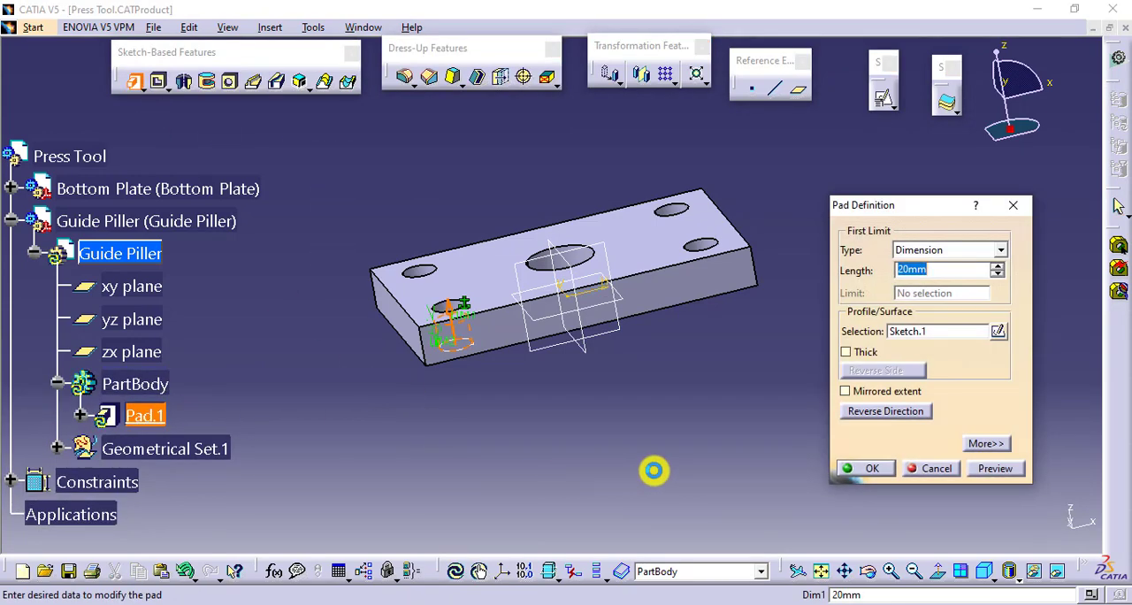
text(150)
key(Return)
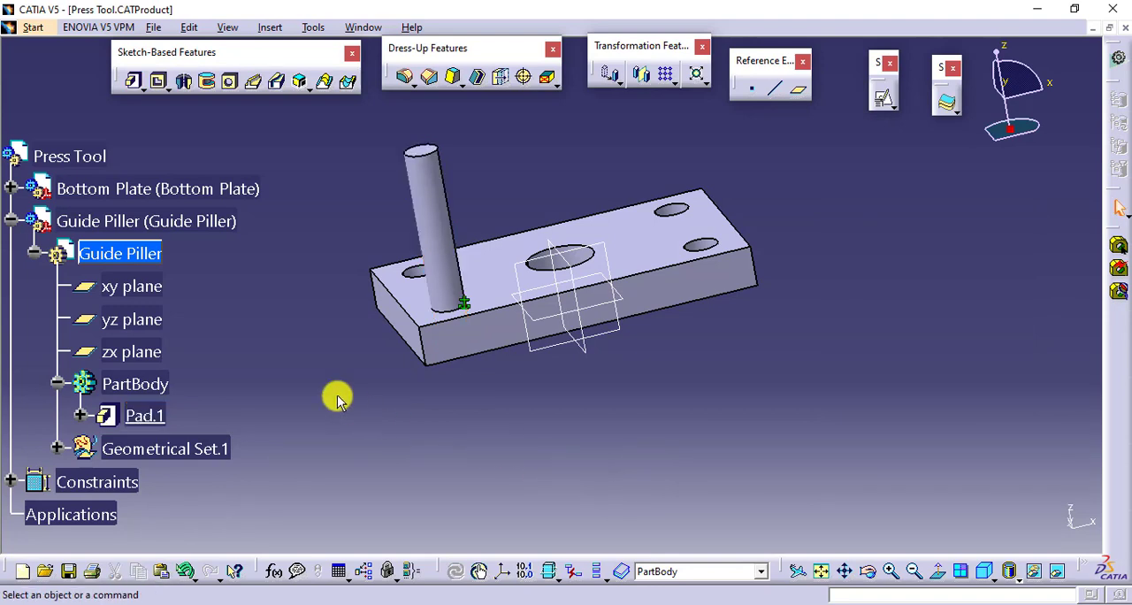
- Activate the top-level Press Tool product and collapse the Guide Piller's branches in the specification tree
double_click(76, 156)
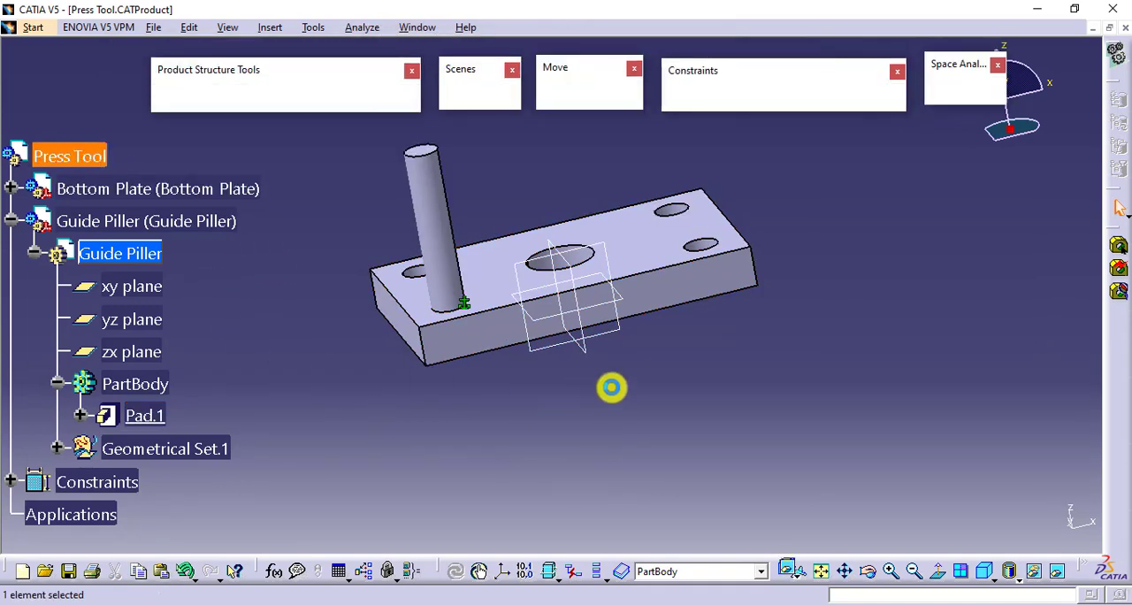
click(33, 253)
click(9, 221)
click(164, 223)
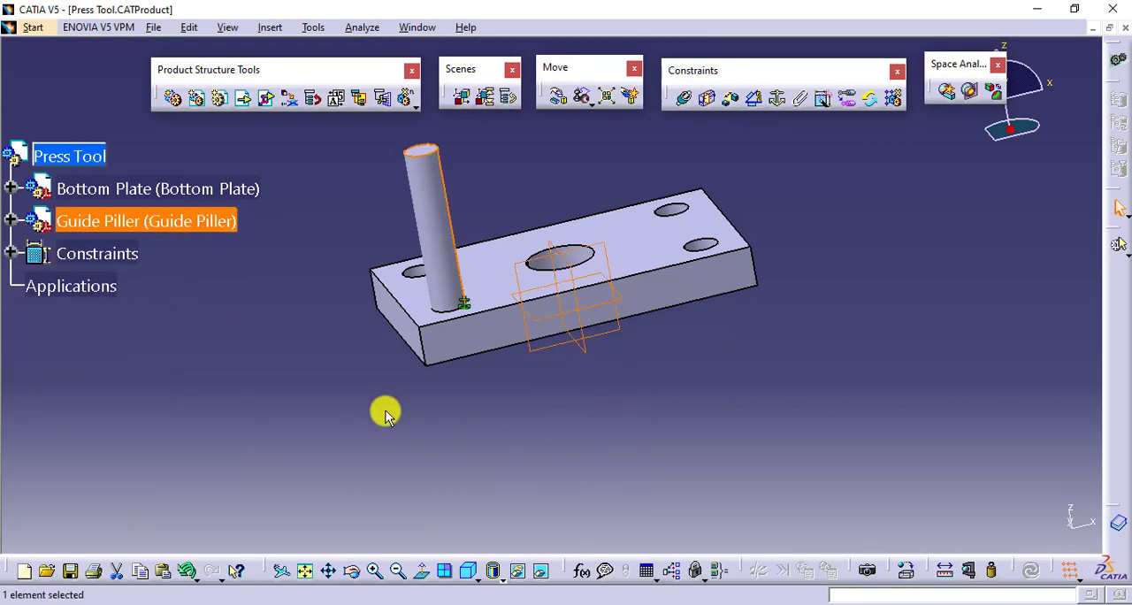
click(893, 99)
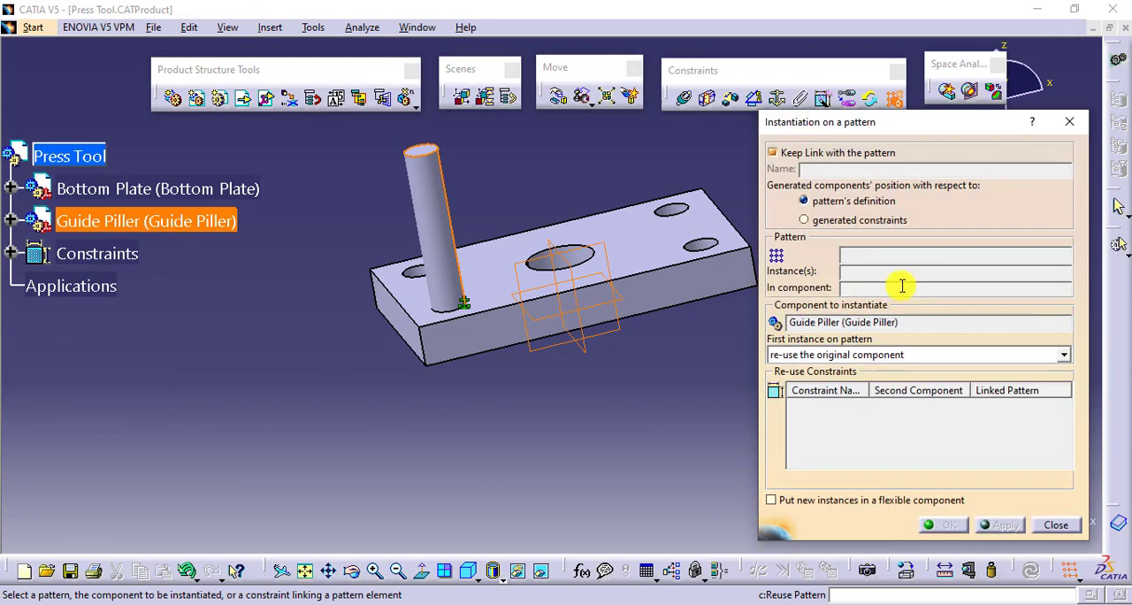
click(857, 219)
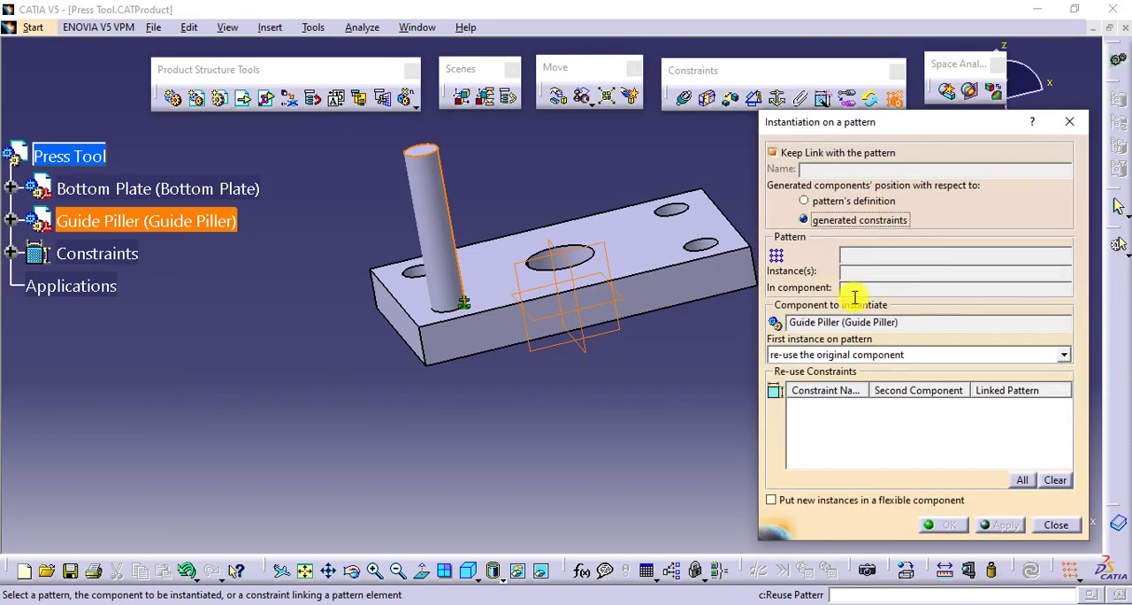
click(698, 248)
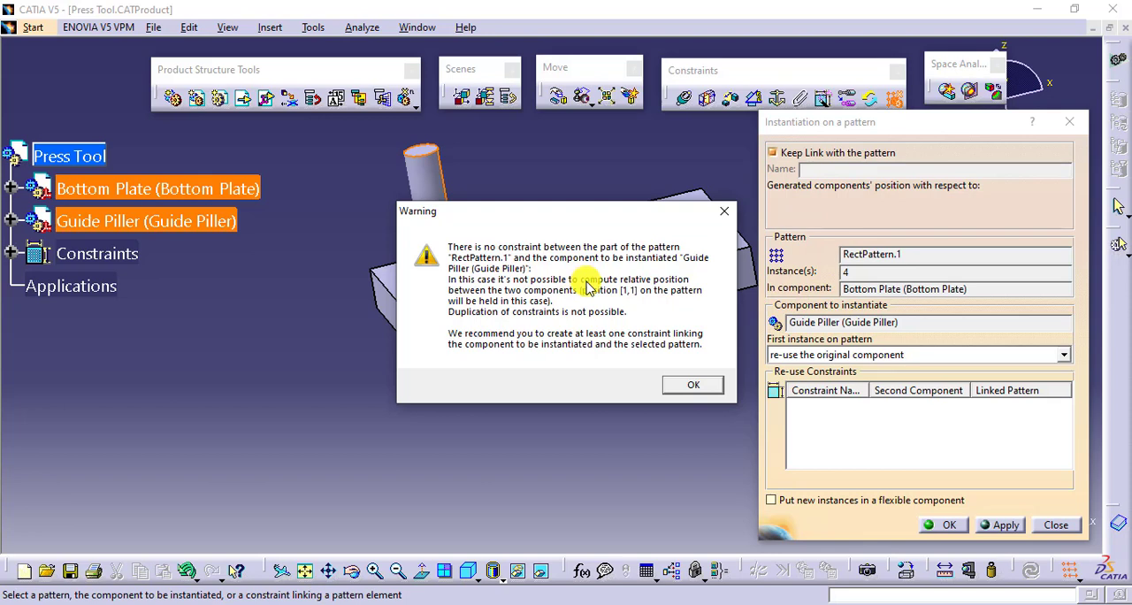
click(693, 386)
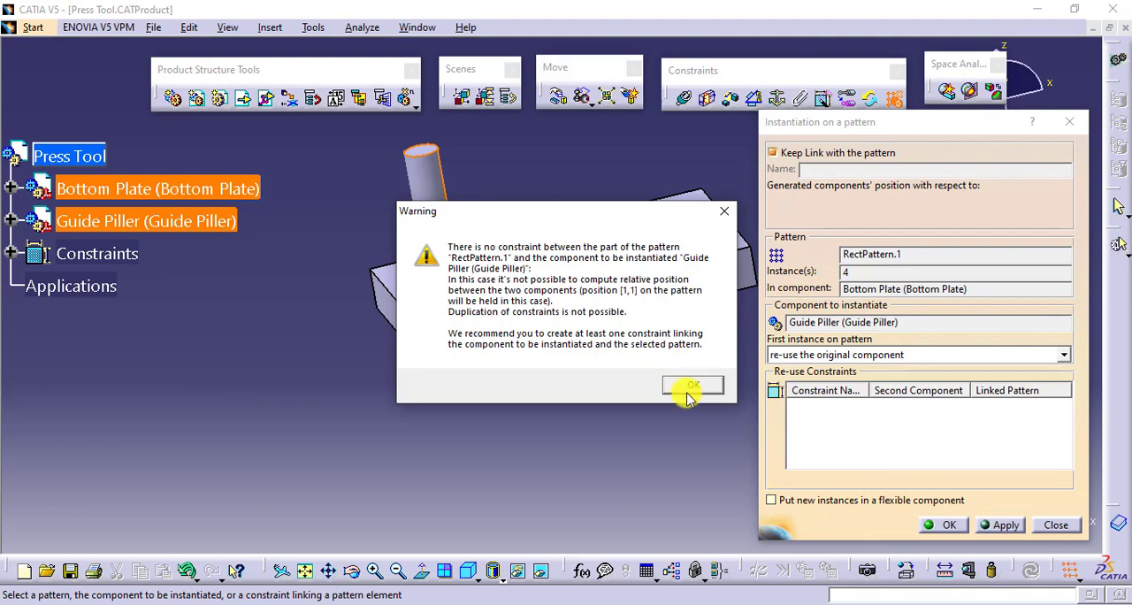
click(1055, 524)
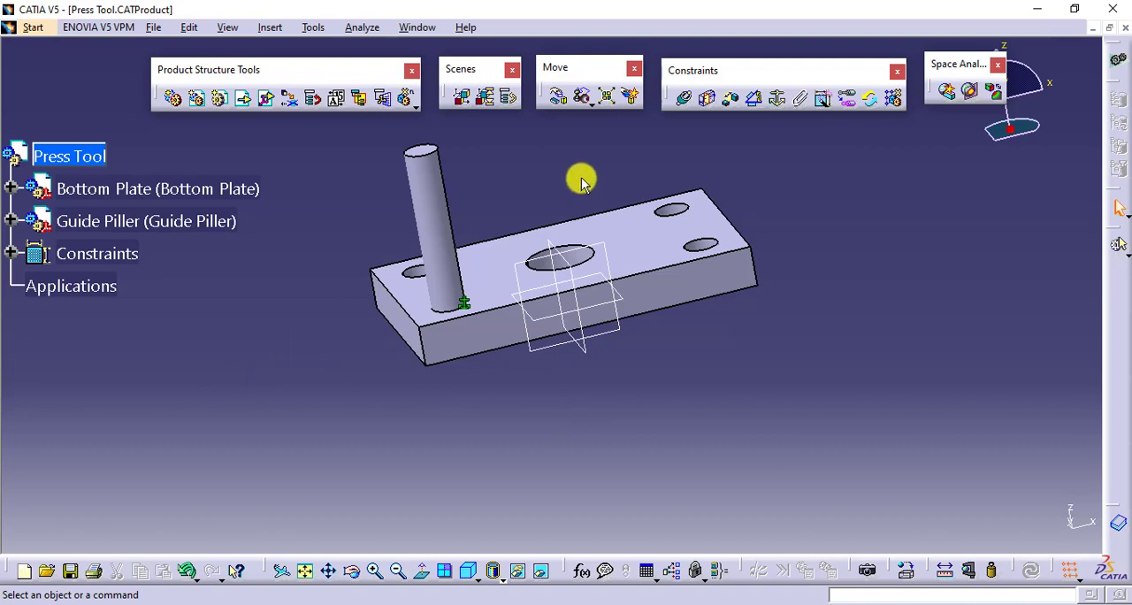
- Make the Guide Piller's axis coincident with the Bottom Plate's corner hole axis, hiding the pillar to pick the hole and showing it again
click(685, 98)
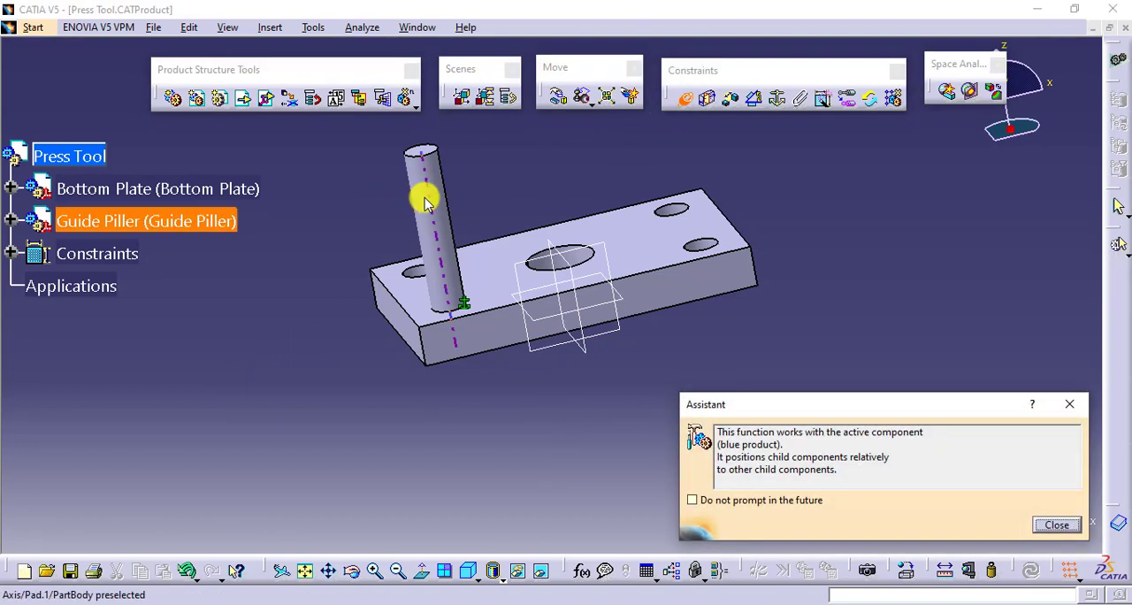
click(424, 198)
middle_drag(528, 351, 506, 361)
right_click(168, 221)
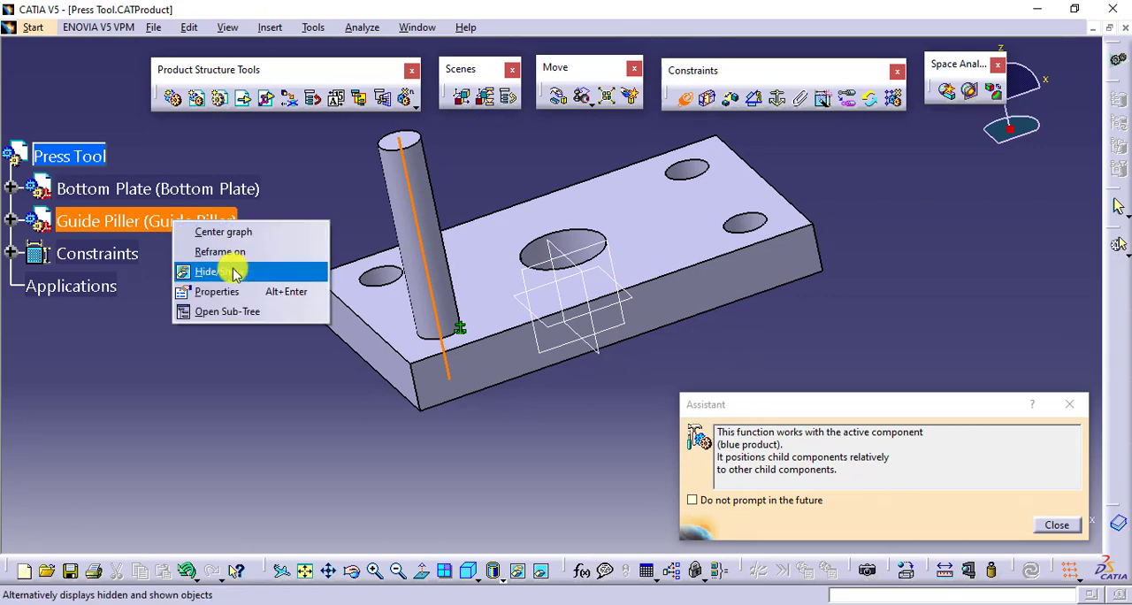
click(217, 271)
click(432, 329)
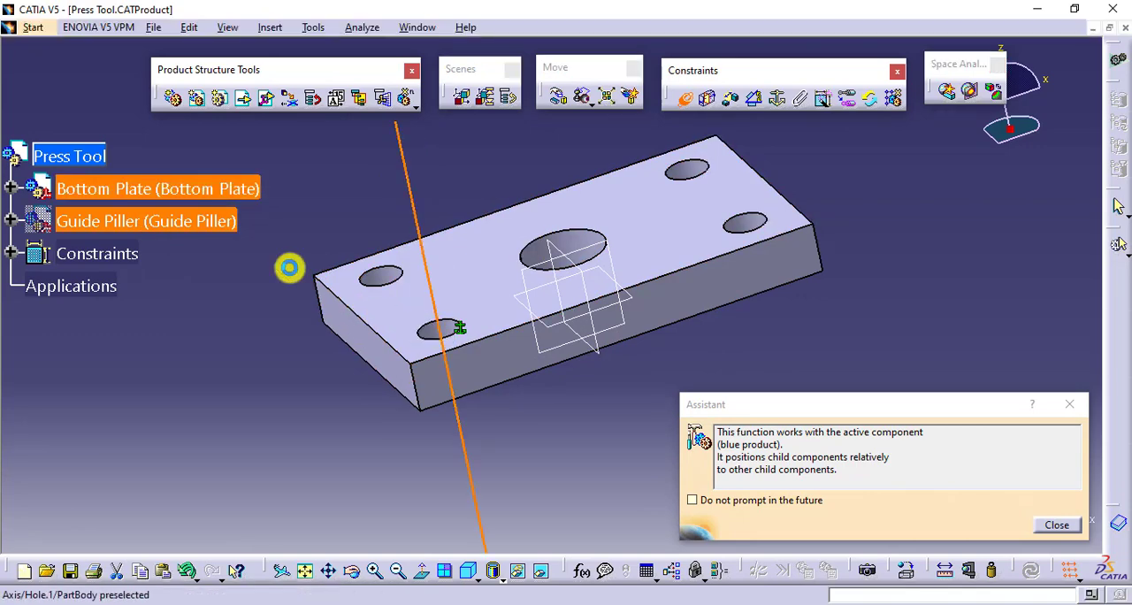
right_click(200, 223)
click(237, 278)
- Add a coincidence constraint between the bottom faces of the Guide Piller and the Bottom Plate with orientation Same
middle_drag(551, 422, 415, 244)
click(415, 244)
click(523, 281)
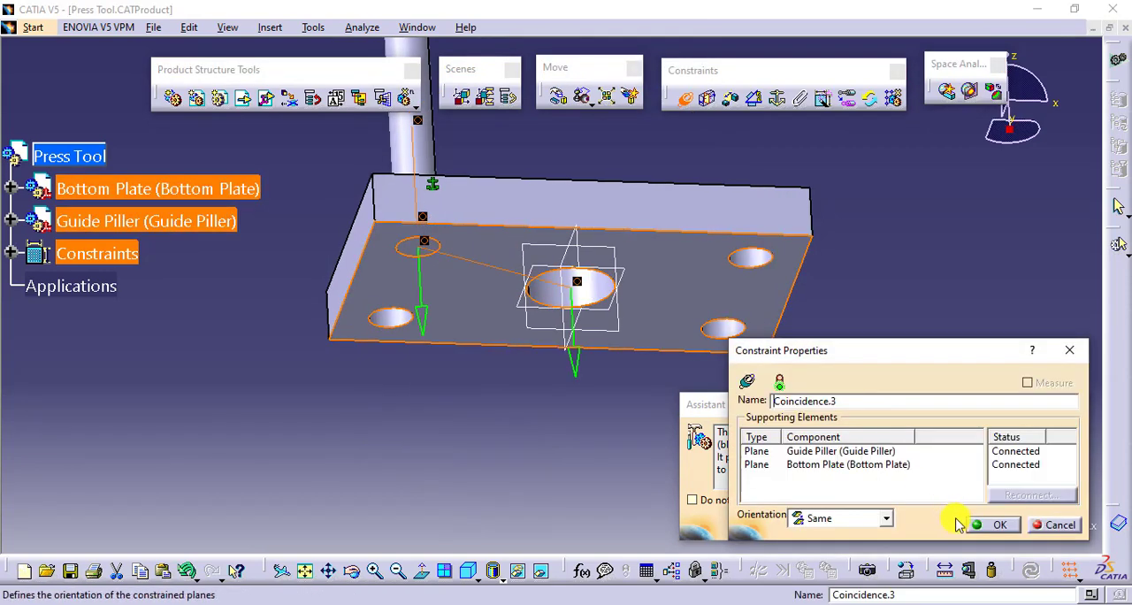
click(996, 520)
click(789, 499)
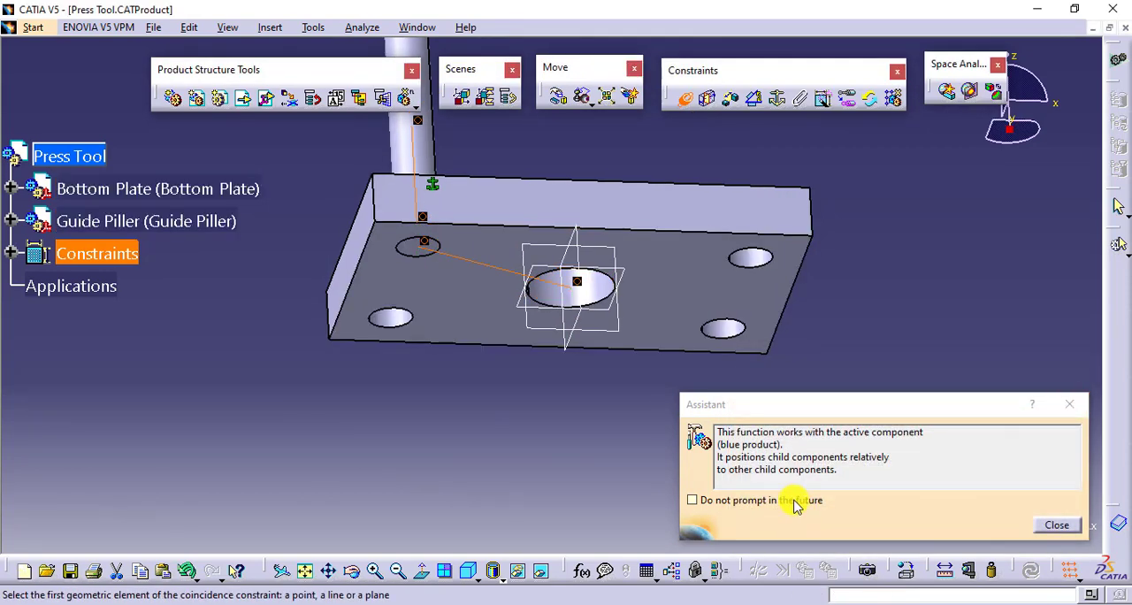
click(1047, 527)
- Constrain the Guide Piller's yz plane parallel to the Bottom Plate's short end face using an angle constraint set to Parallelism
middle_drag(580, 392, 619, 469)
click(11, 221)
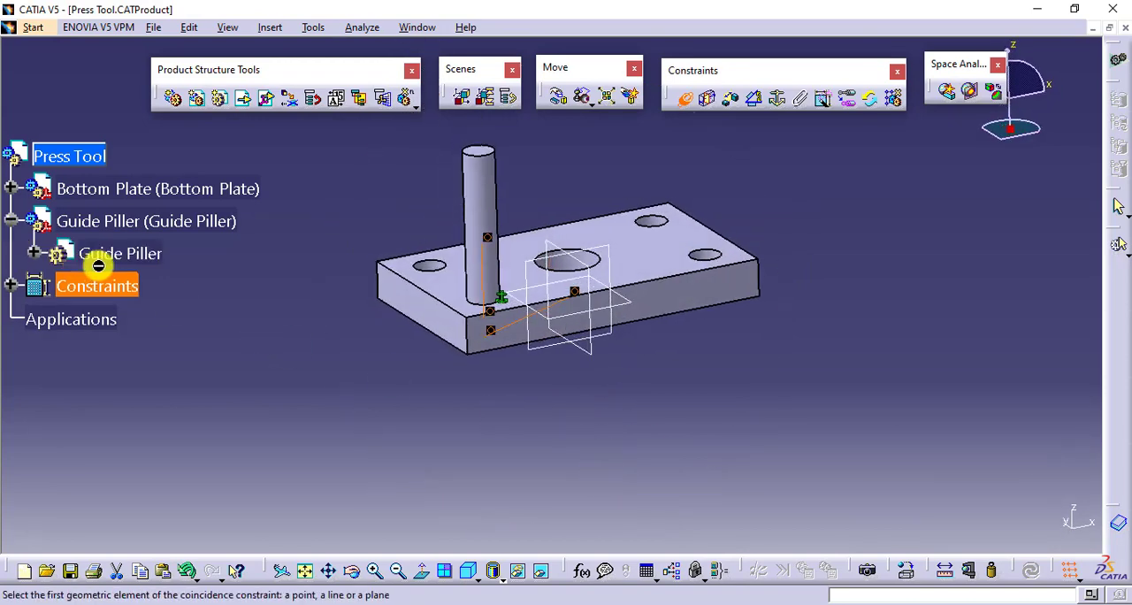
click(35, 255)
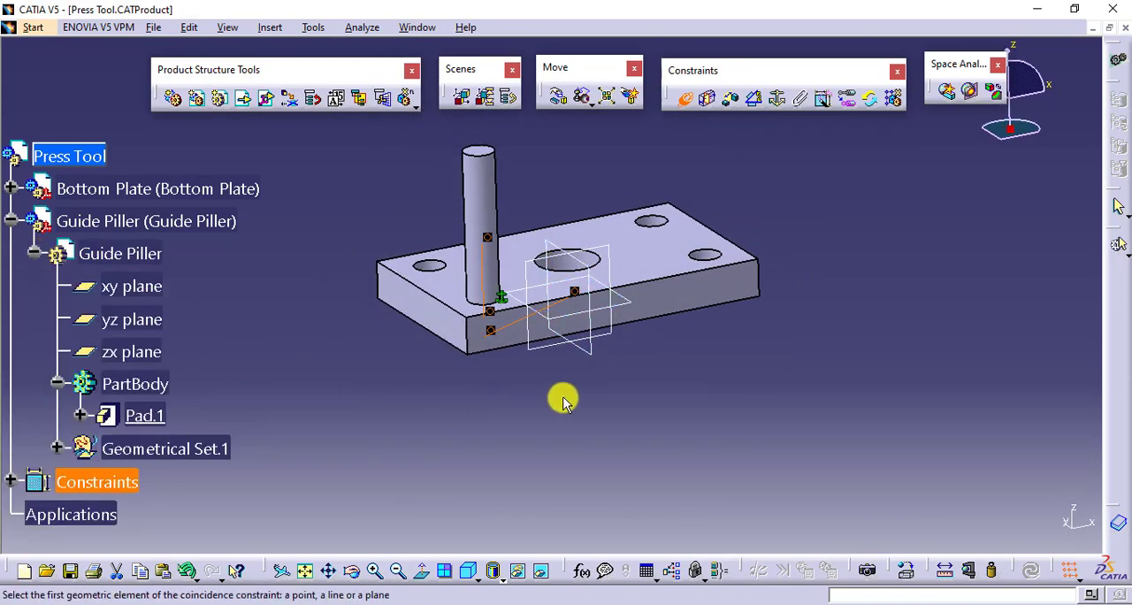
ctrl+middle_drag(560, 397, 575, 371)
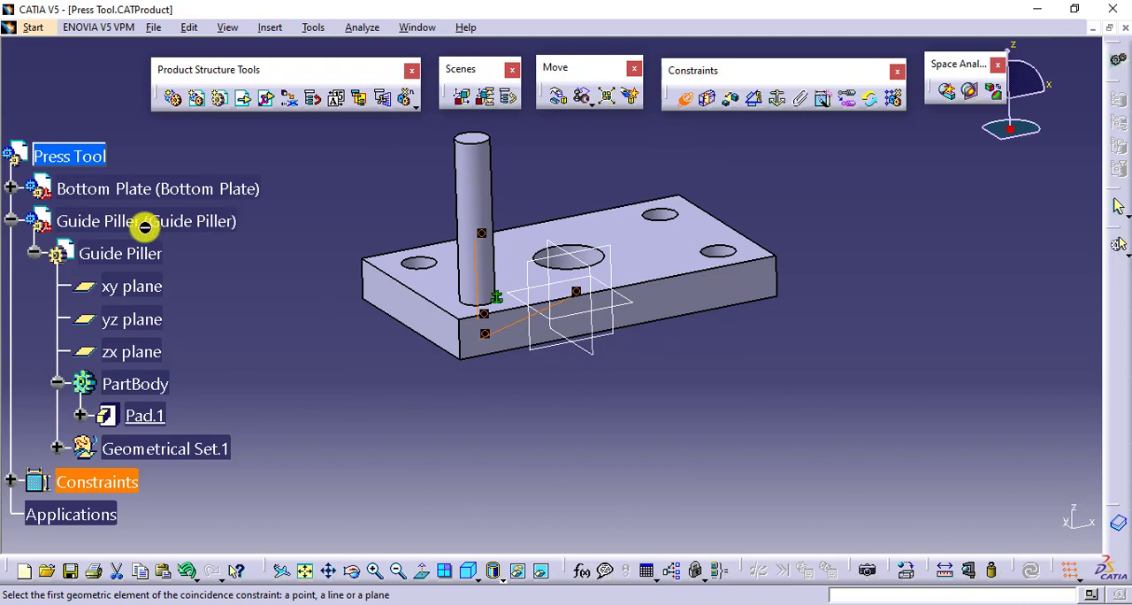
key(Escape)
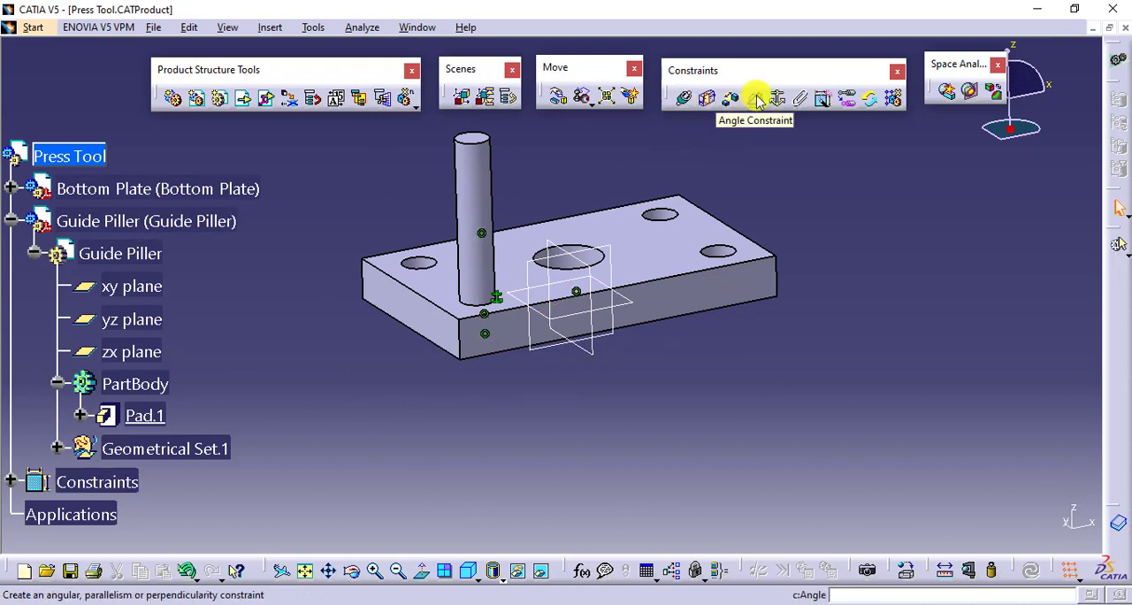
click(756, 100)
click(586, 255)
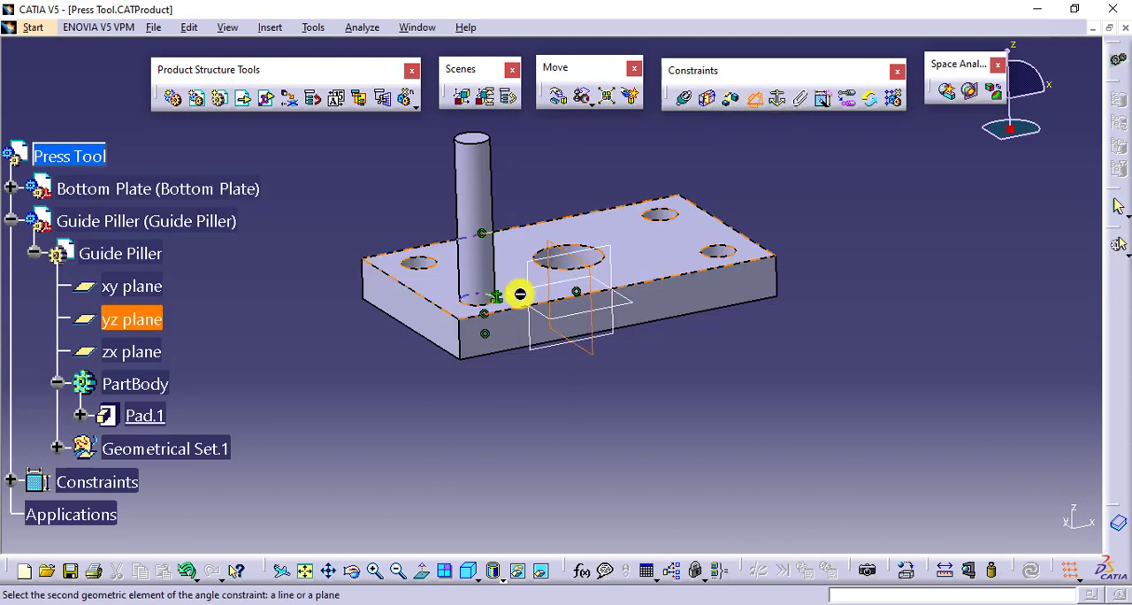
click(416, 316)
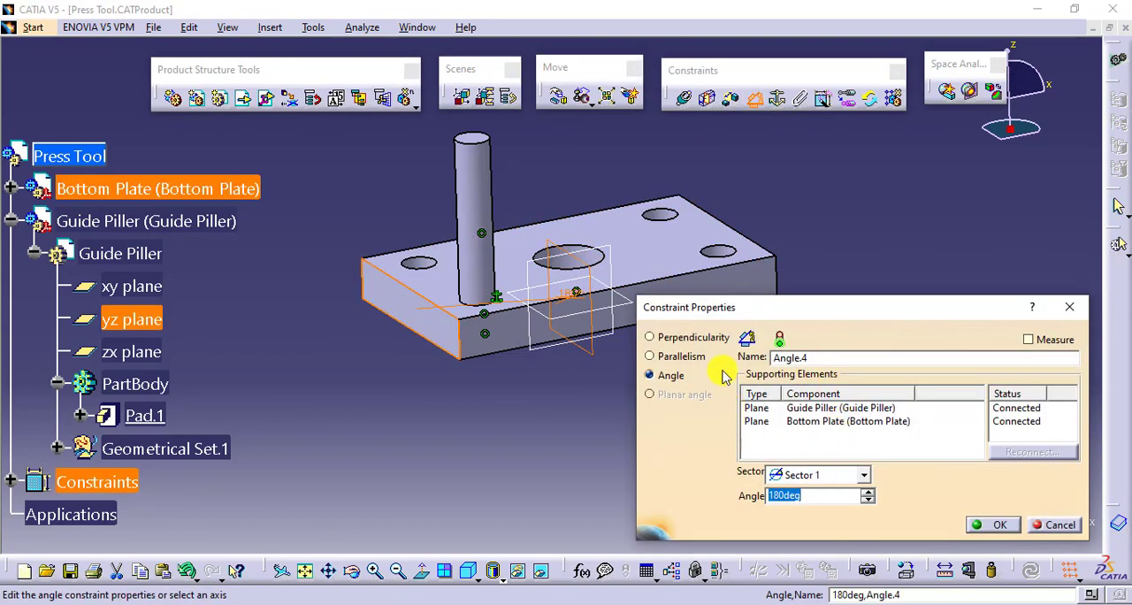
click(681, 357)
click(980, 524)
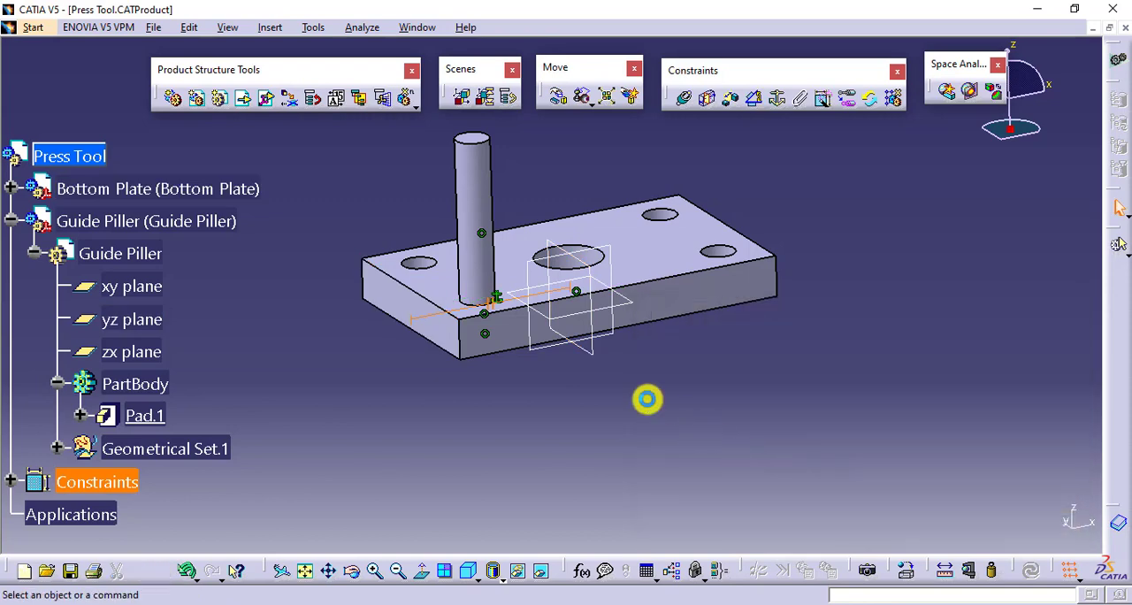
click(34, 253)
click(10, 221)
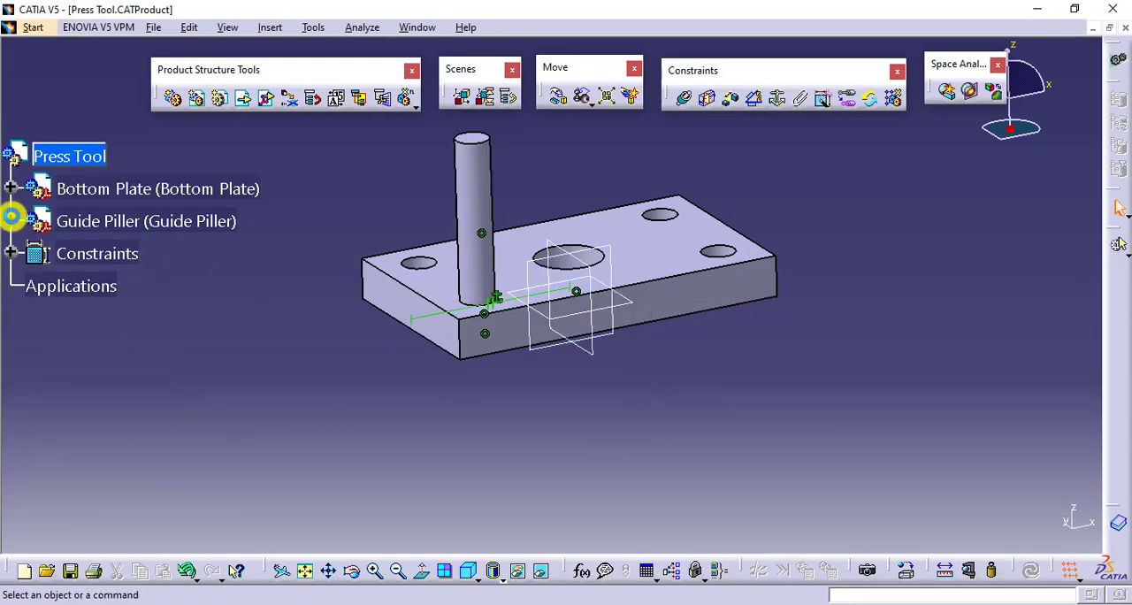
- Check the Guide Piller component's degrees of freedom in the assembly
right_click(174, 227)
mouse_move(303, 457)
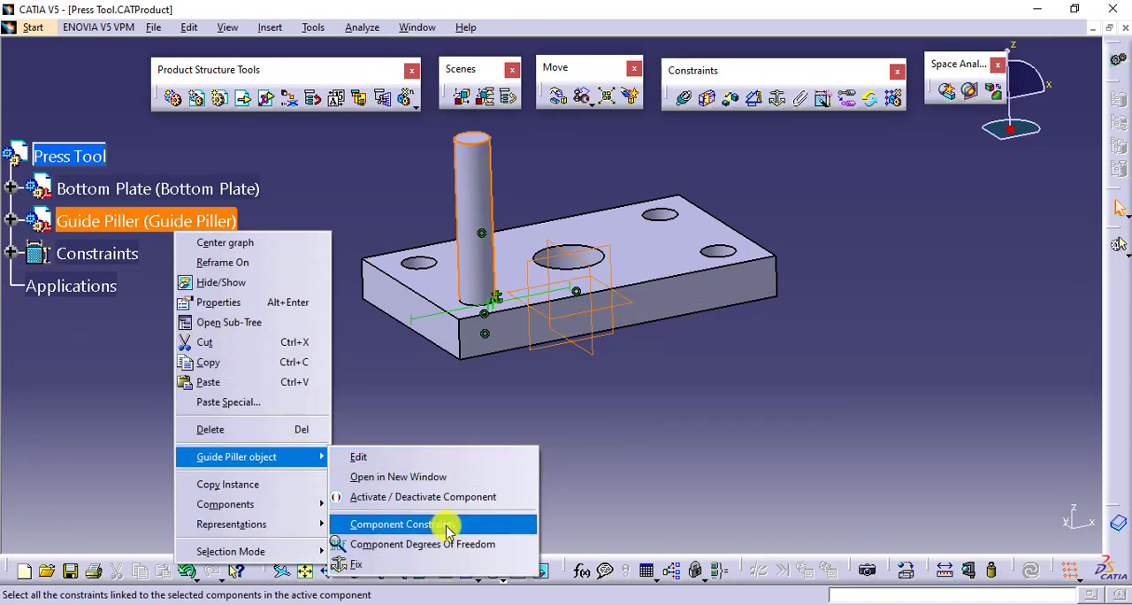
click(469, 534)
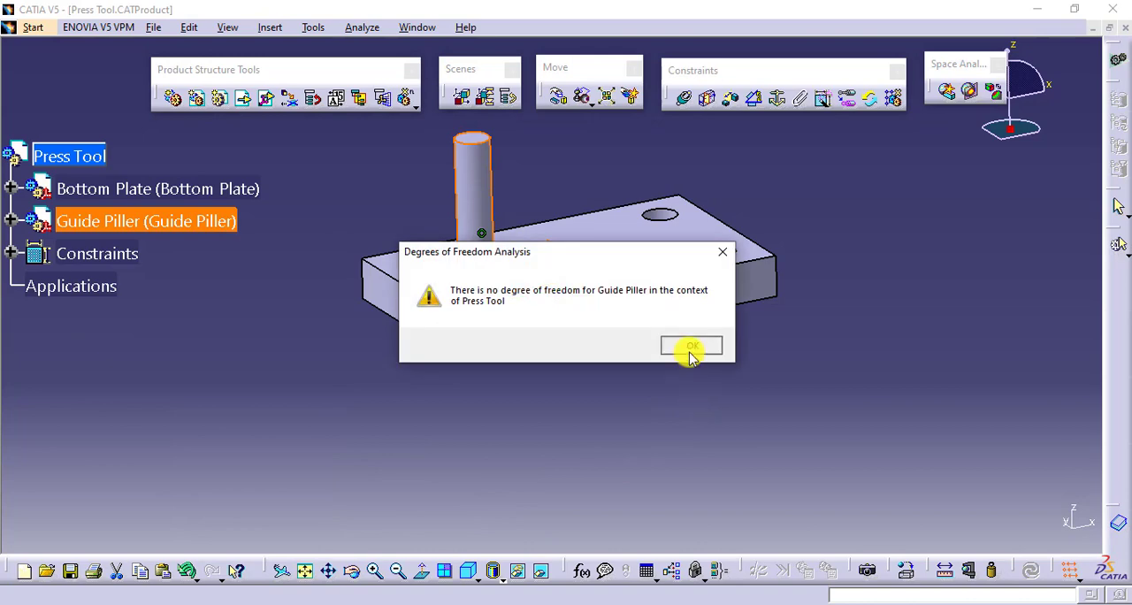
click(688, 415)
- Instantiate the Guide Piller on the Bottom Plate's RectPattern.1 with Reuse Pattern, using generated constraints and keeping the original as first instance
middle_drag(646, 382, 623, 393)
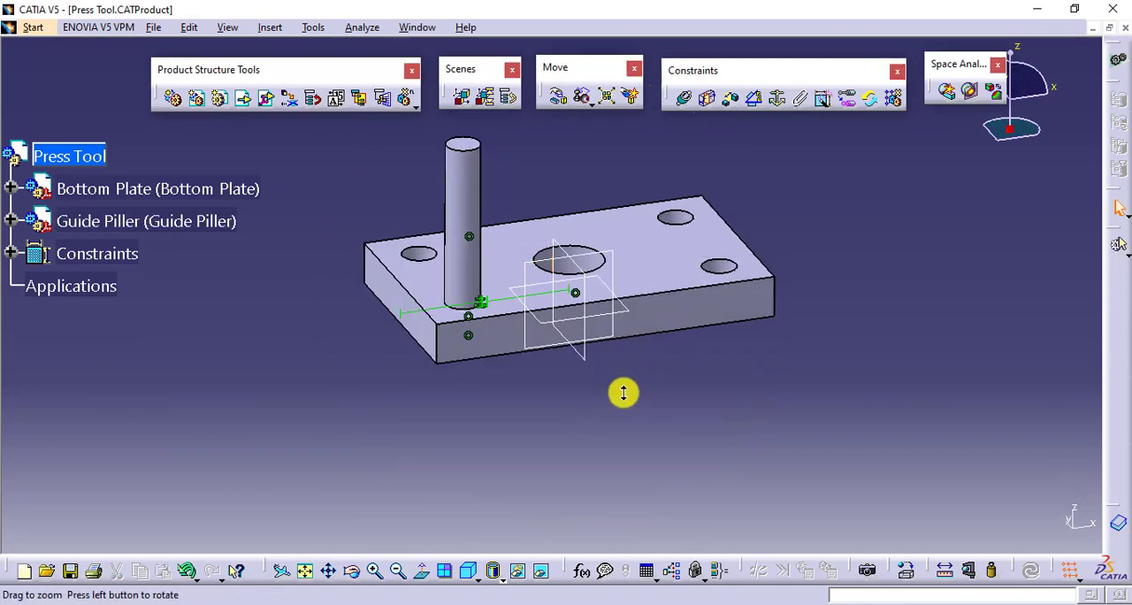
click(457, 173)
click(893, 98)
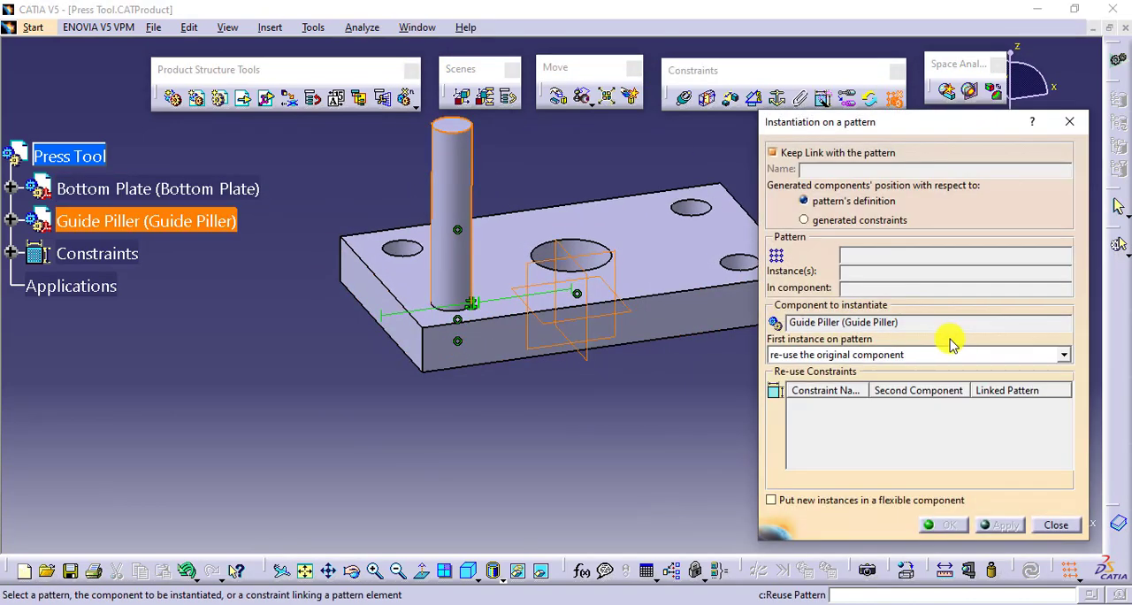
click(891, 221)
click(686, 205)
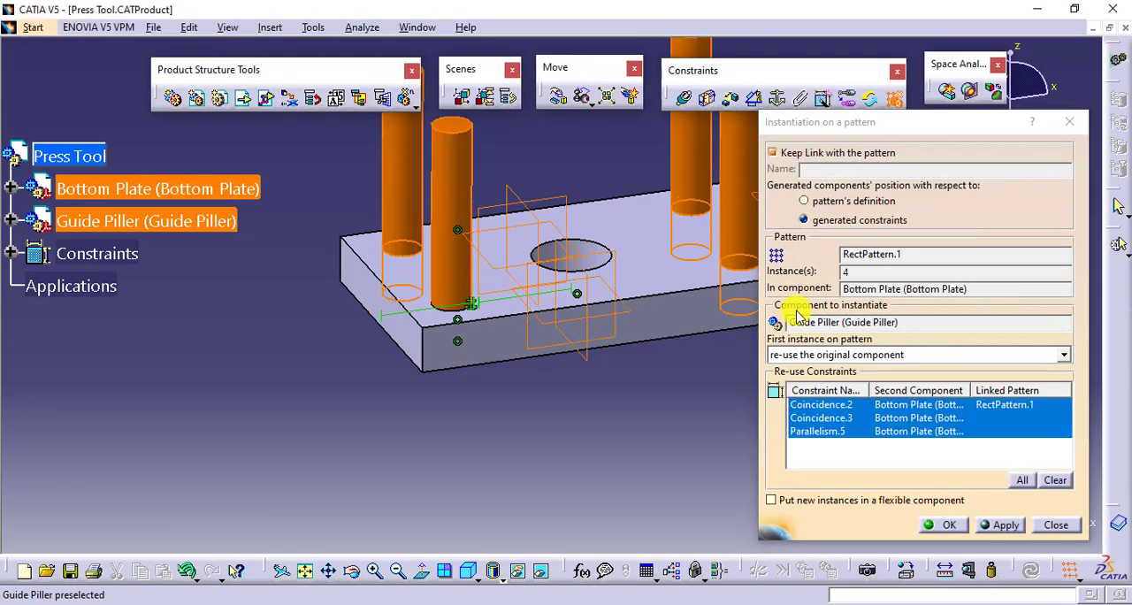
click(945, 524)
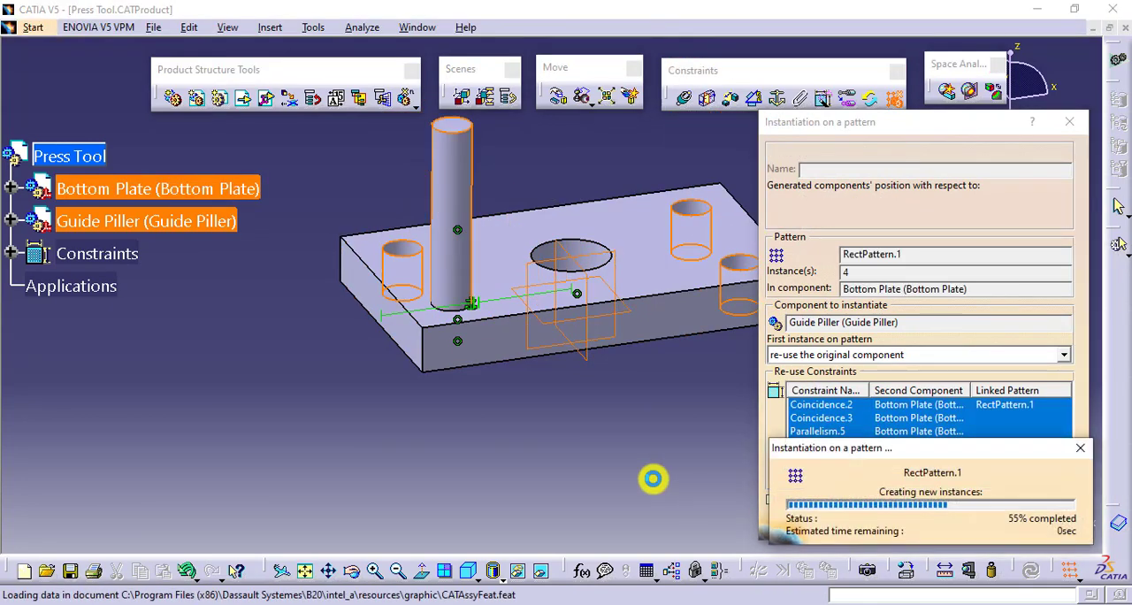
middle_drag(667, 417, 687, 440)
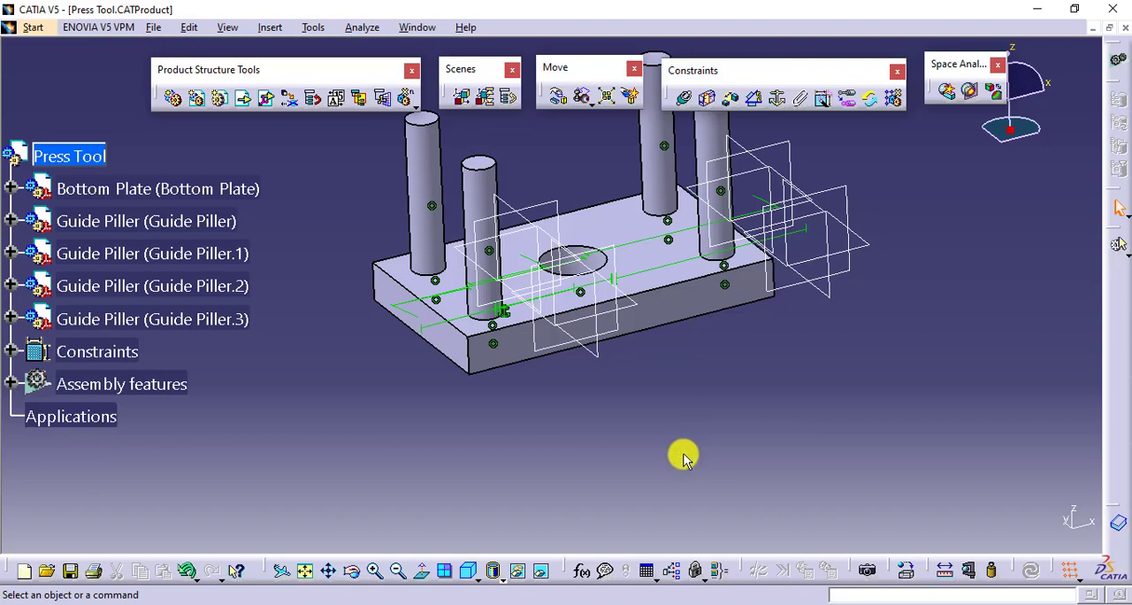
middle_drag(660, 404, 696, 359)
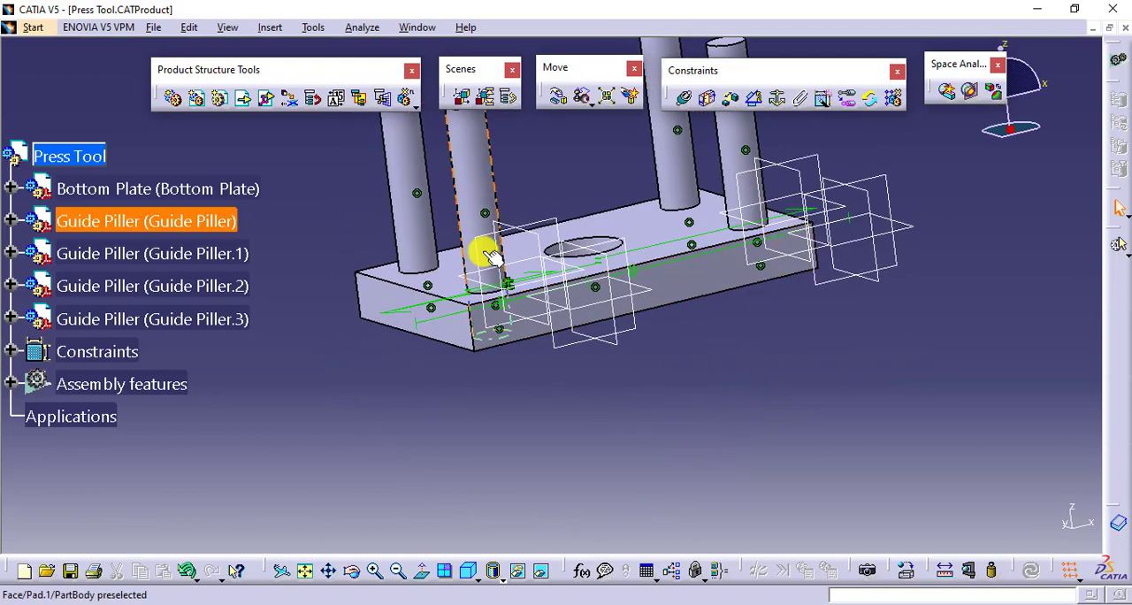
mouse_move(704, 401)
middle_down()
mouse_move(705, 430)
mouse_move(704, 420)
middle_up()
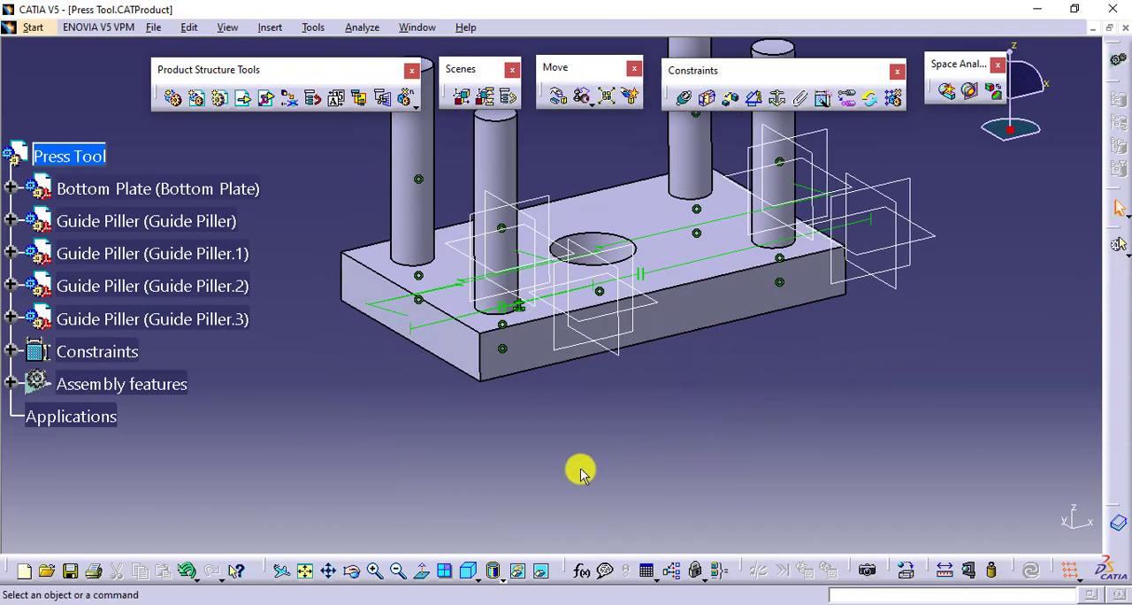
click(486, 313)
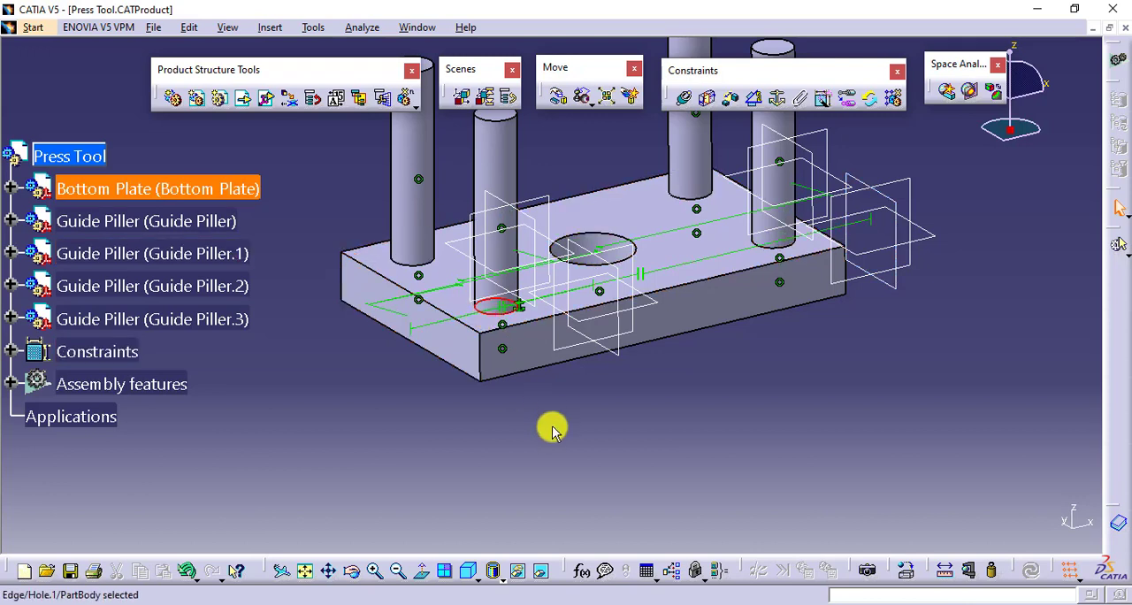
click(552, 427)
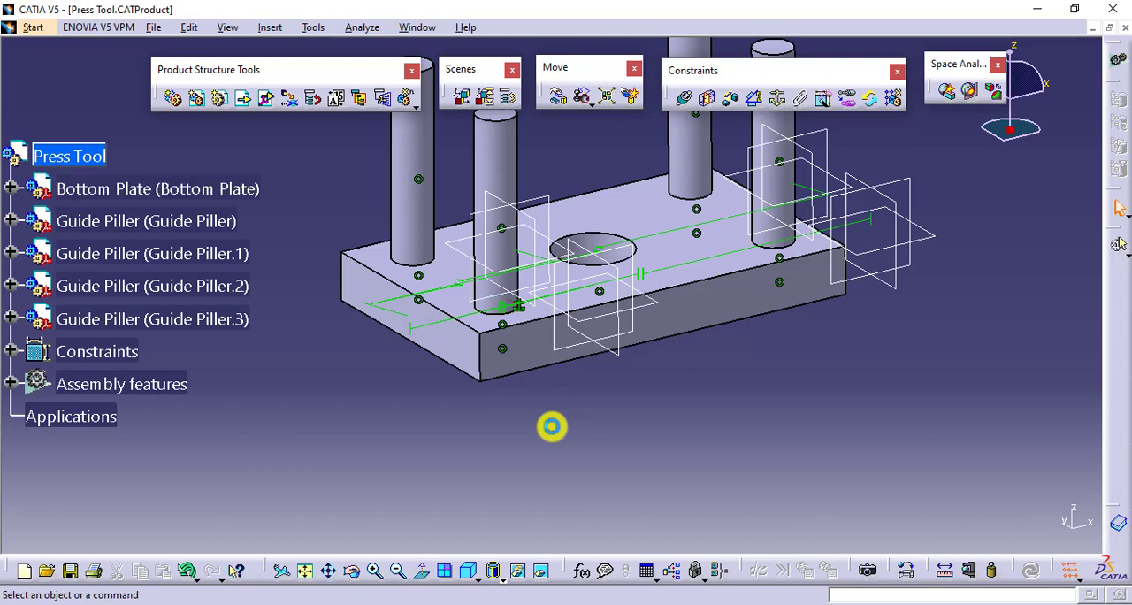
- Set the diameter of Hole.1 in the Bottom Plate's PartBody to 40 mm
click(11, 189)
click(33, 221)
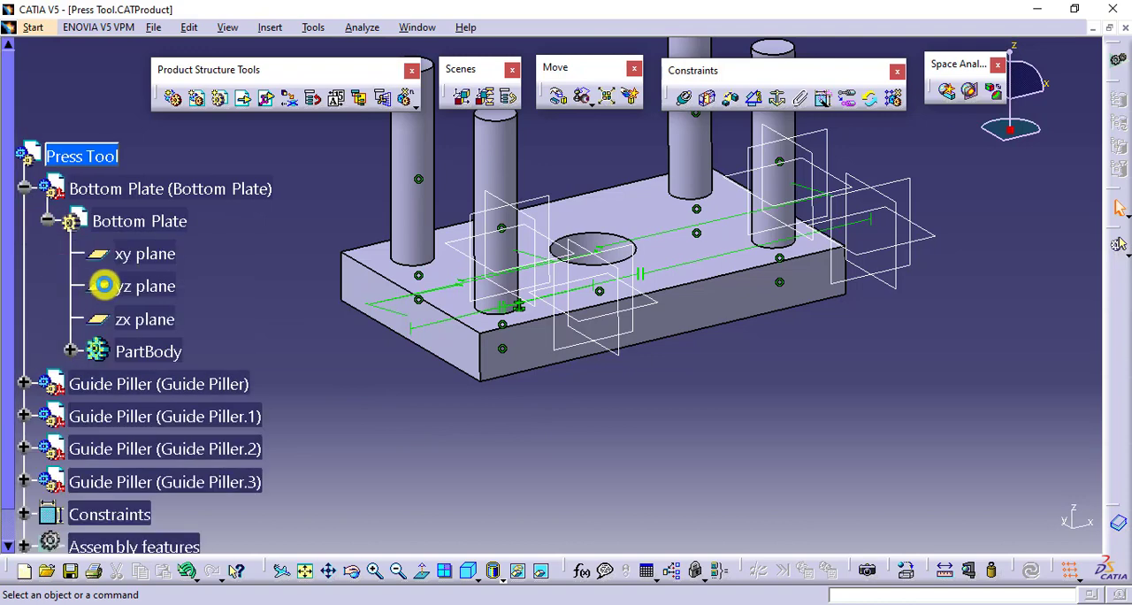
click(68, 350)
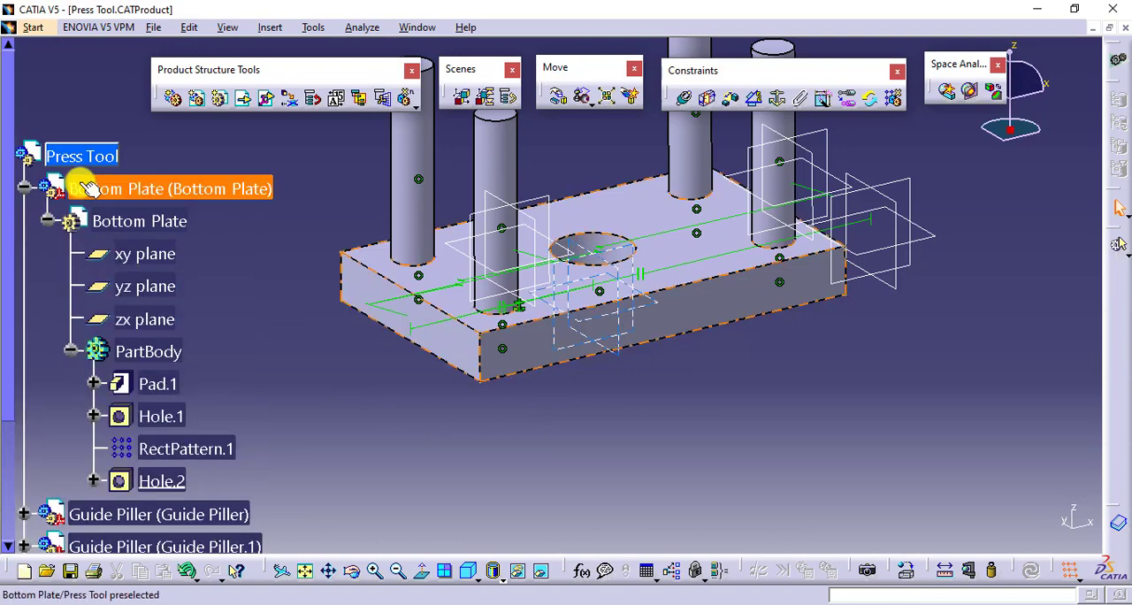
scroll(146, 363, down, 1)
double_click(168, 365)
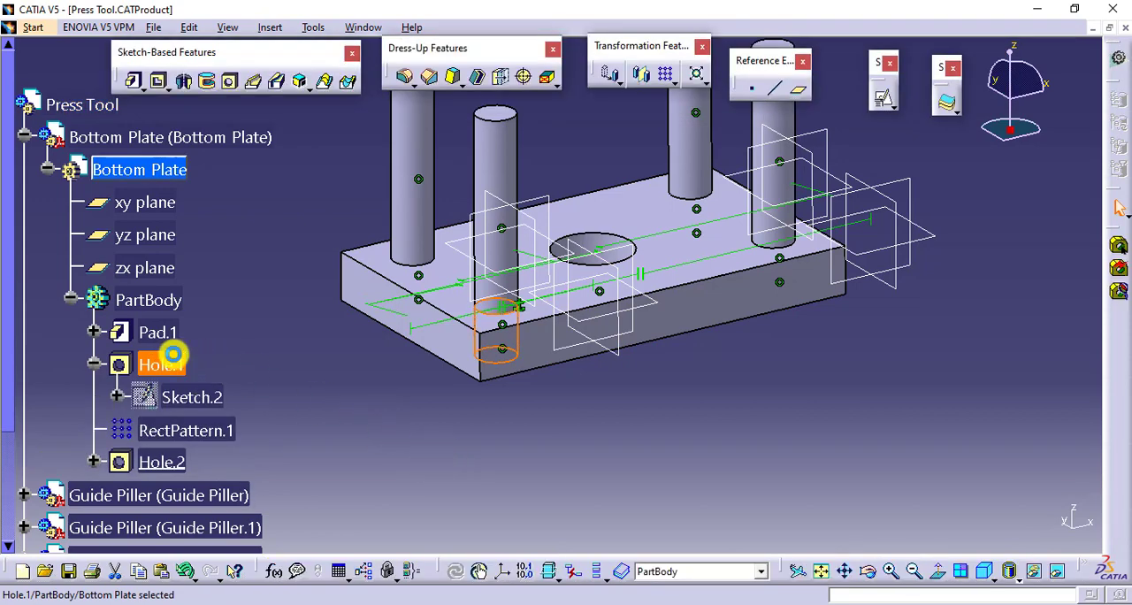
double_click(159, 362)
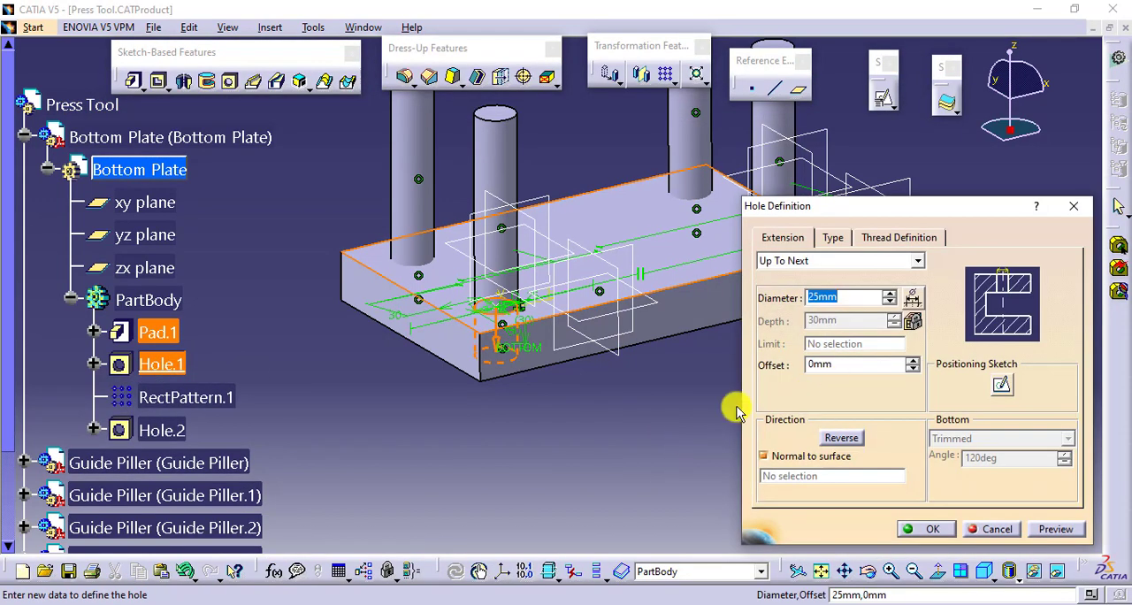
text(40)
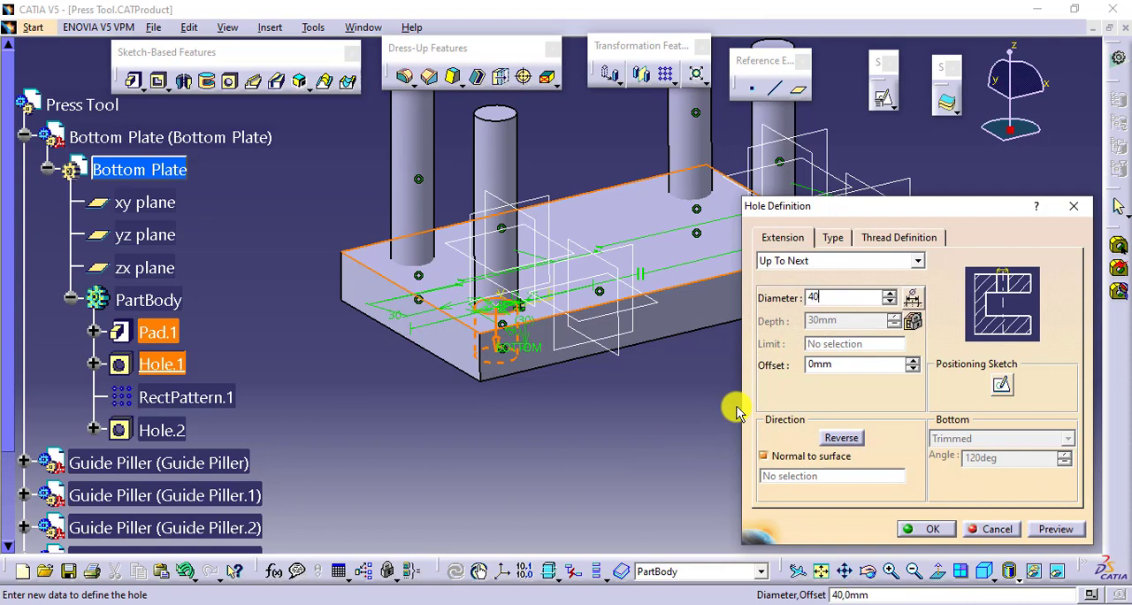
key(Return)
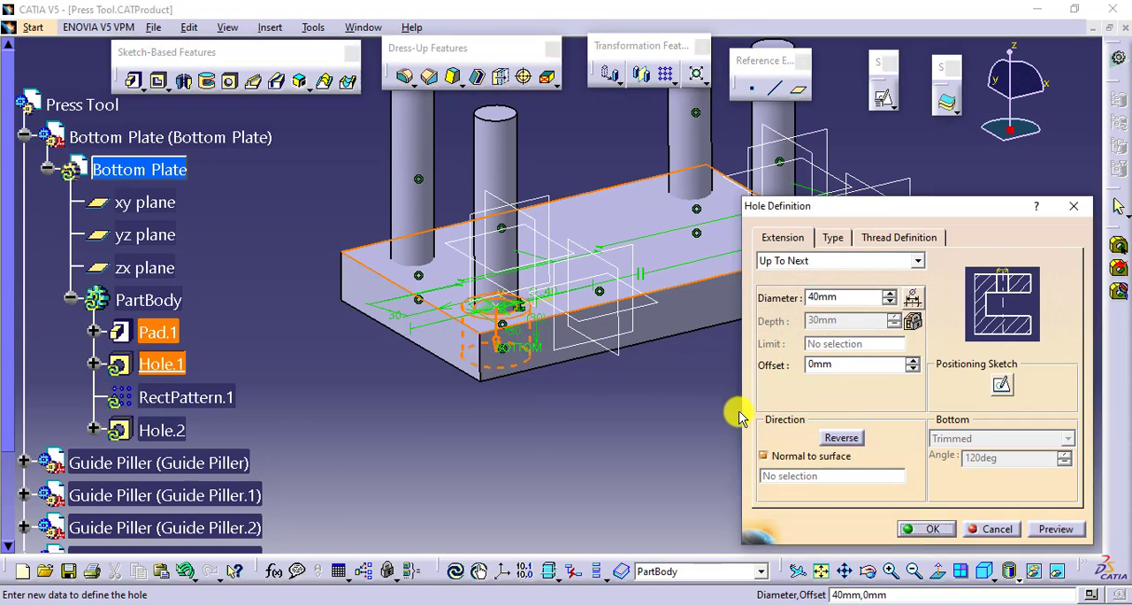
click(919, 528)
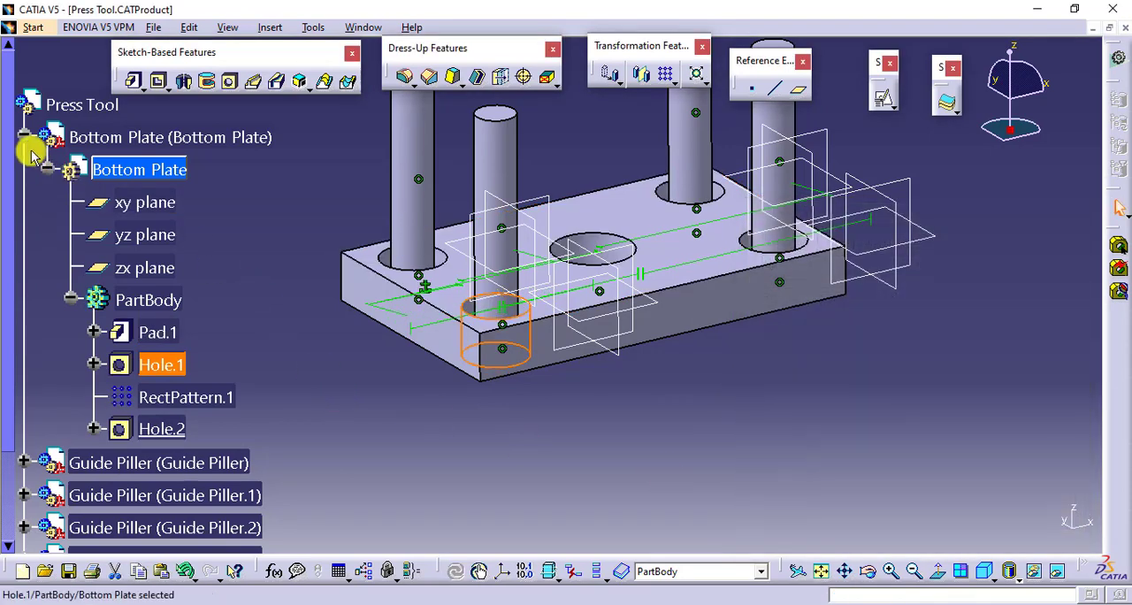
- Return to editing the Press Tool assembly and update all of its components and constraints
double_click(37, 103)
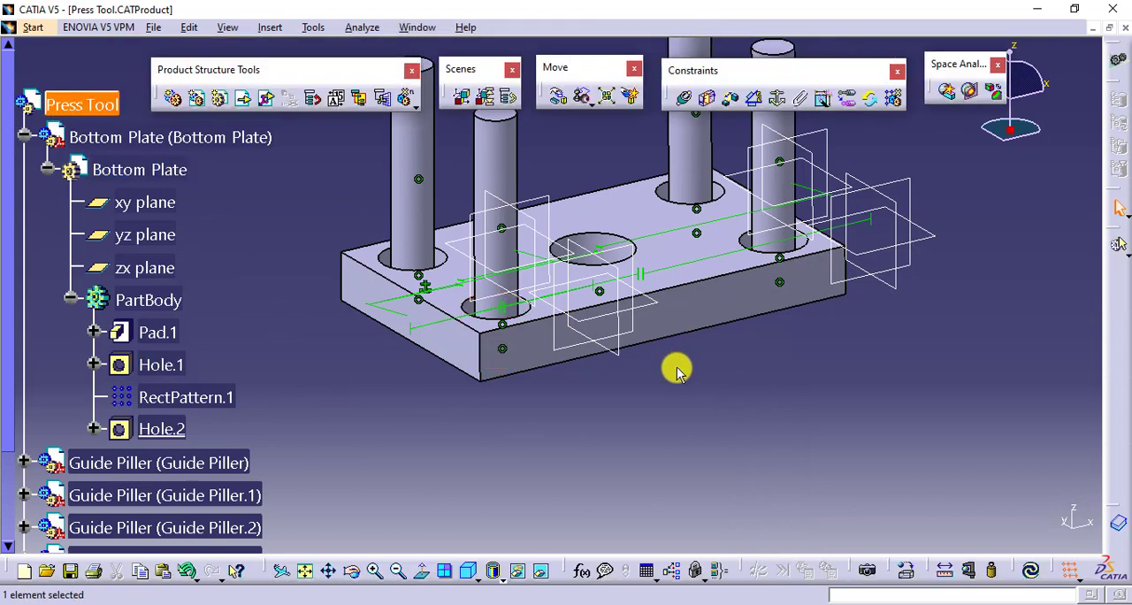
middle_drag(677, 371, 589, 398)
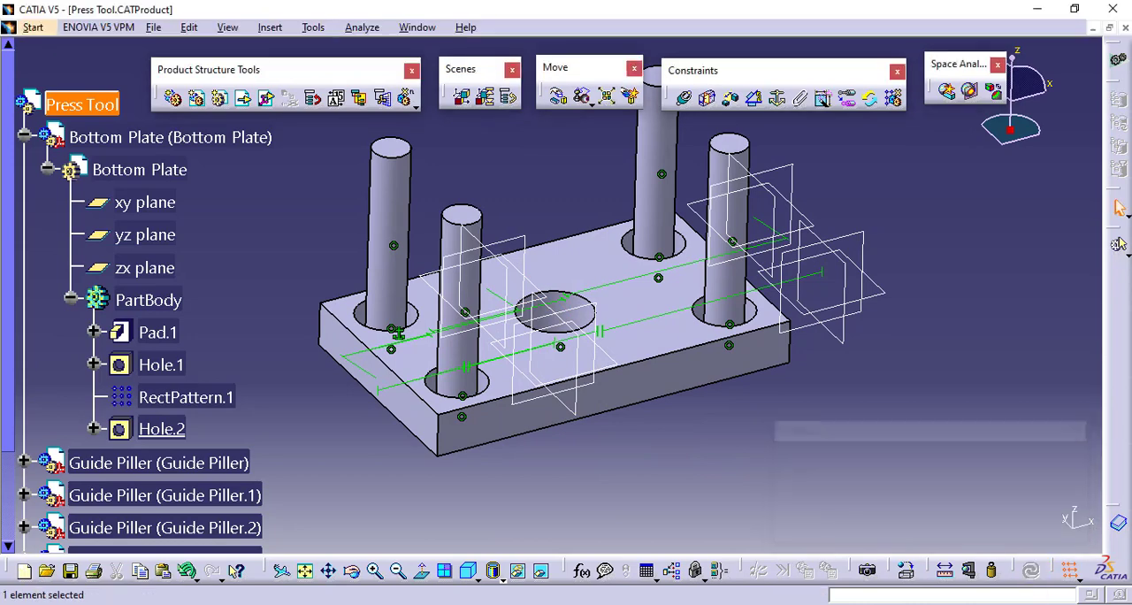
click(1030, 569)
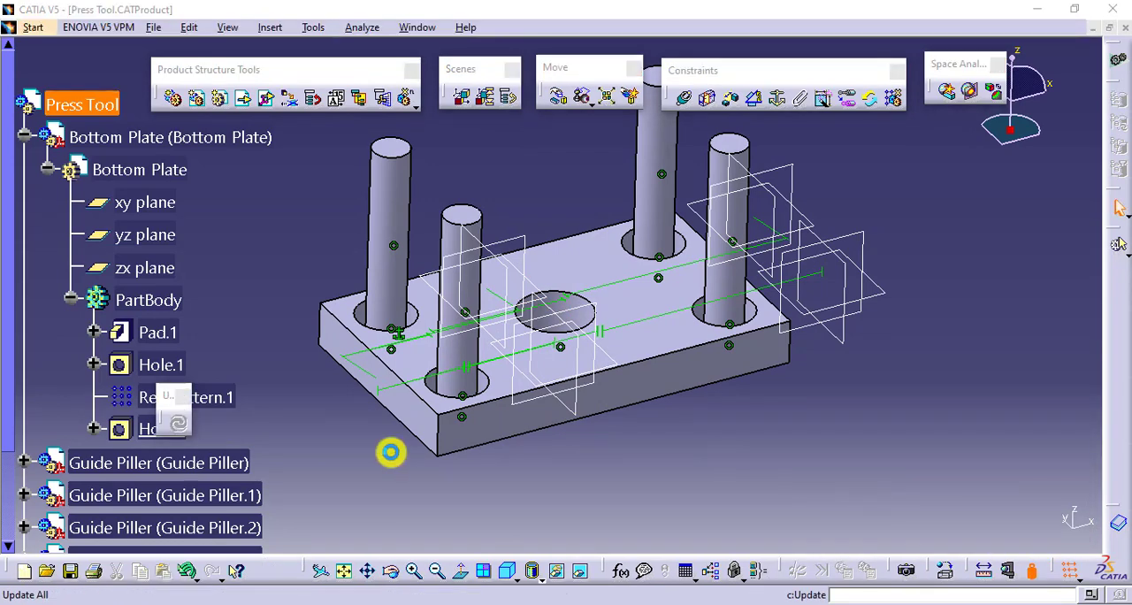
click(1061, 525)
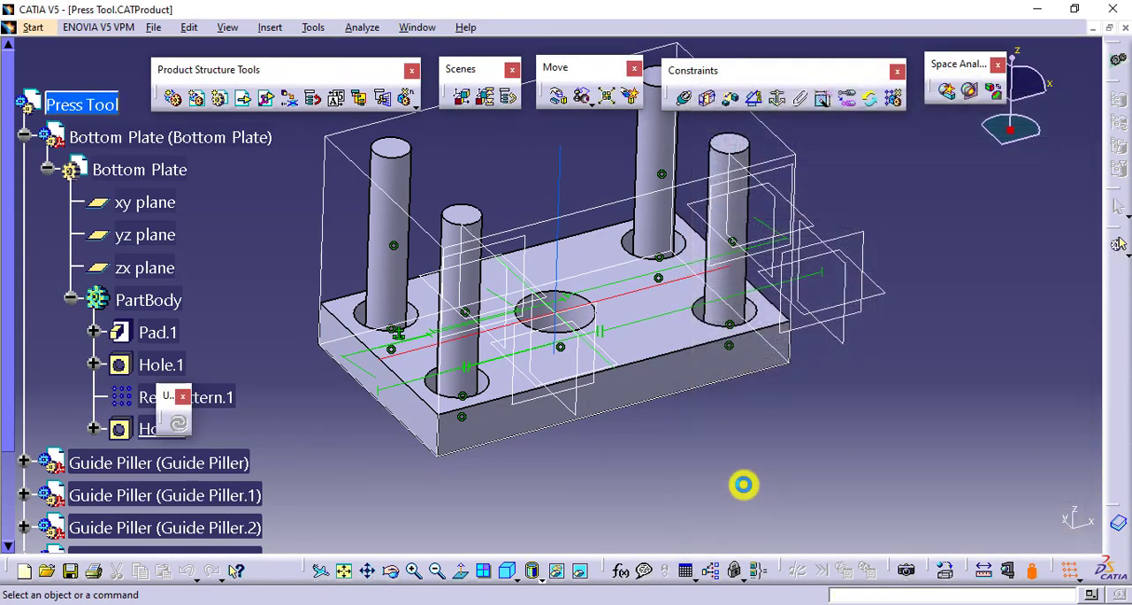
click(743, 484)
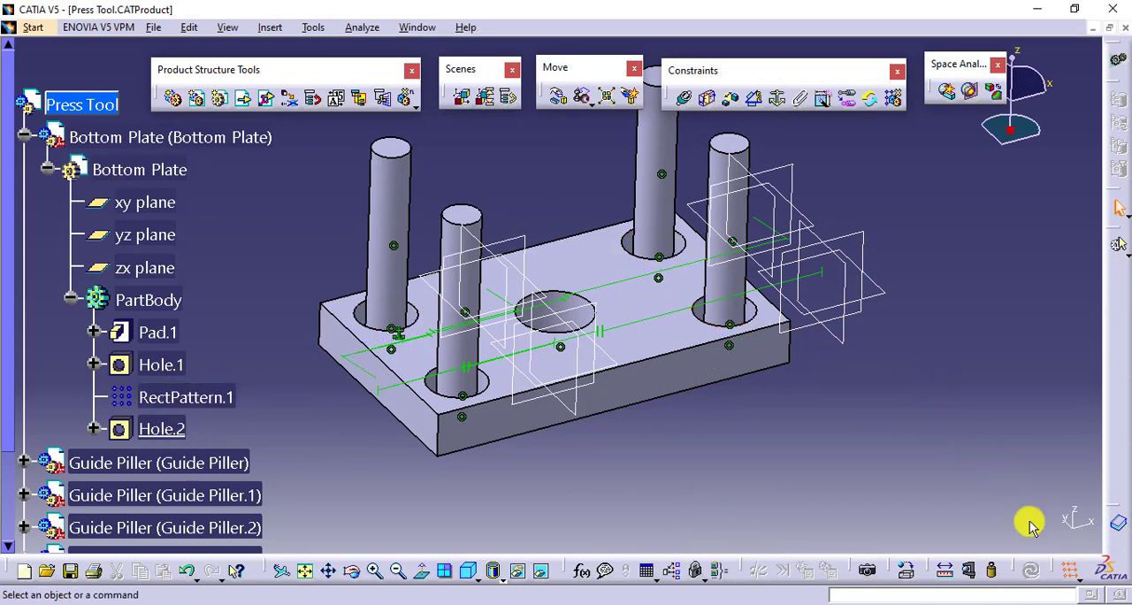
- Examine how each Guide Piller instance fits the enlarged Bottom Plate holes, collapsing the Bottom Plate's tree branch
click(47, 169)
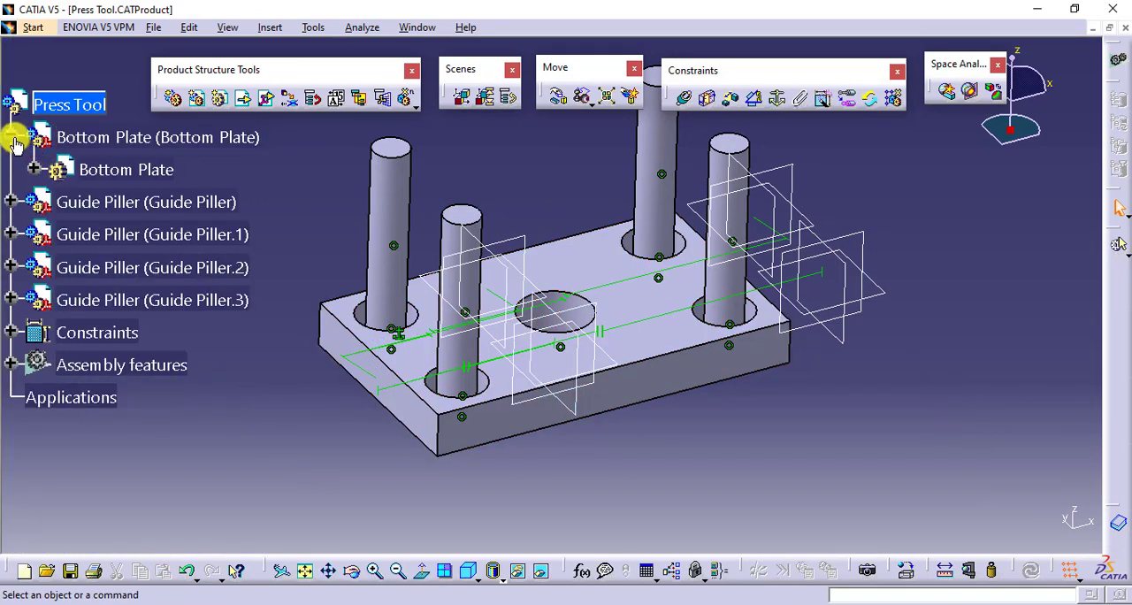
click(14, 139)
click(205, 205)
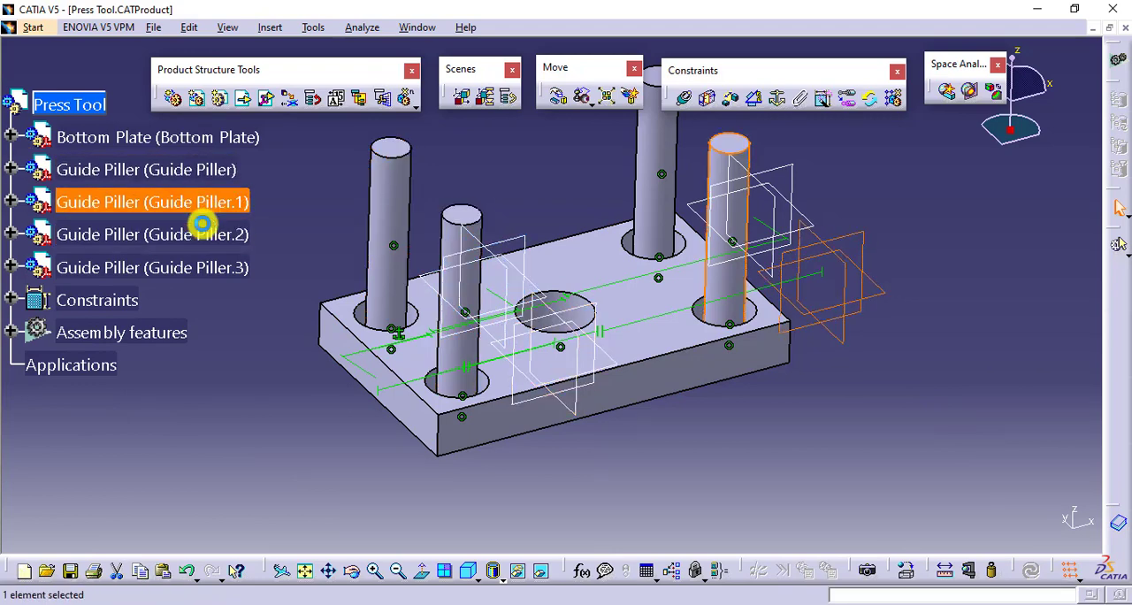
click(203, 234)
click(202, 264)
click(722, 423)
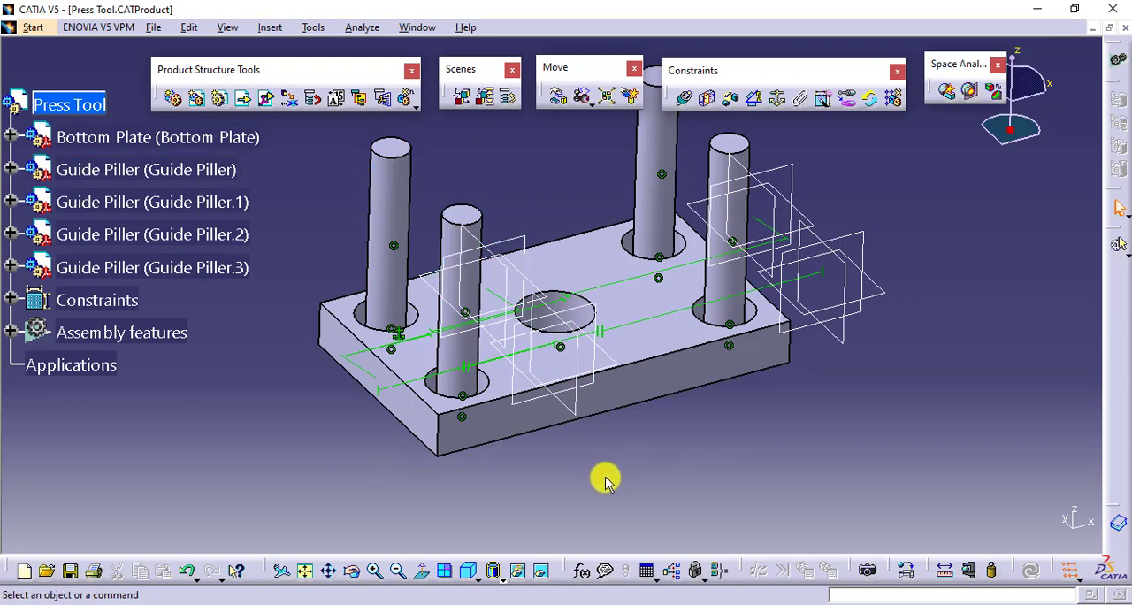
middle_drag(605, 482, 563, 495)
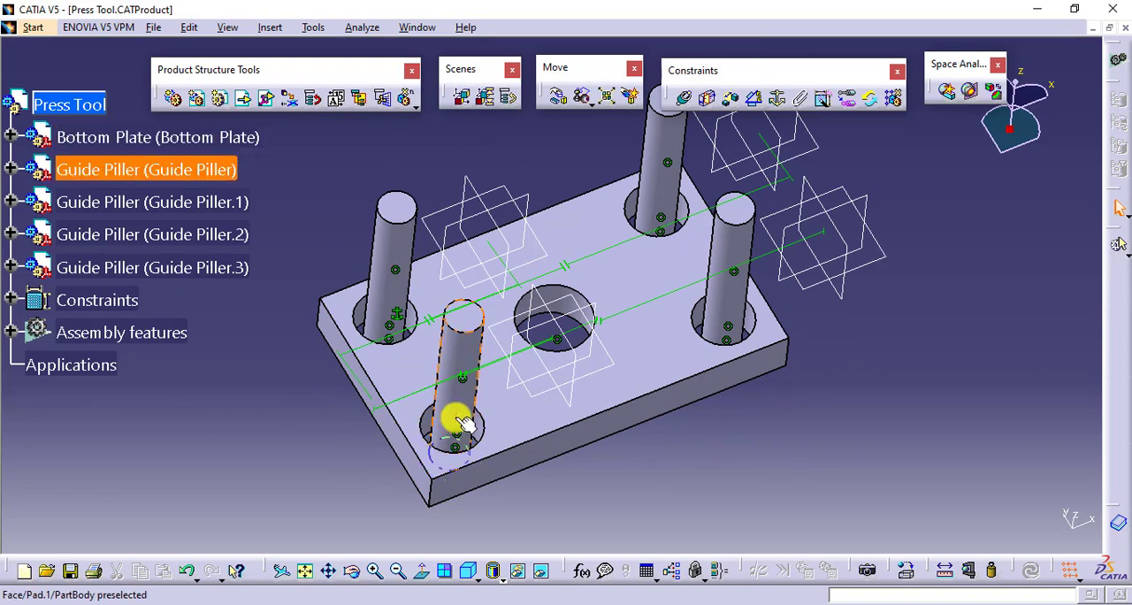
click(464, 320)
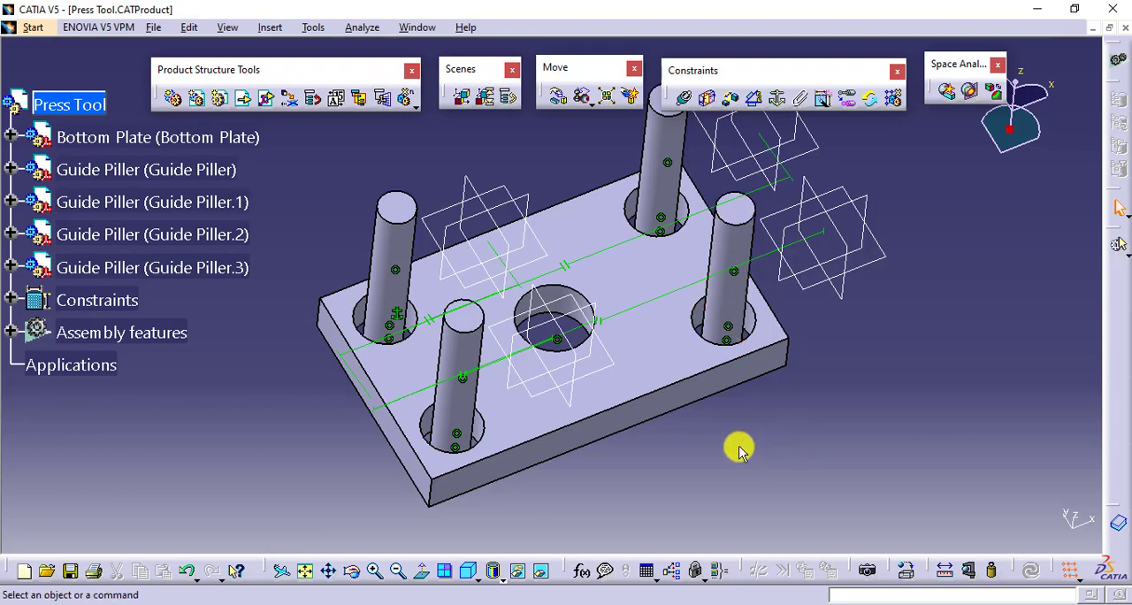
middle_drag(739, 449, 690, 440)
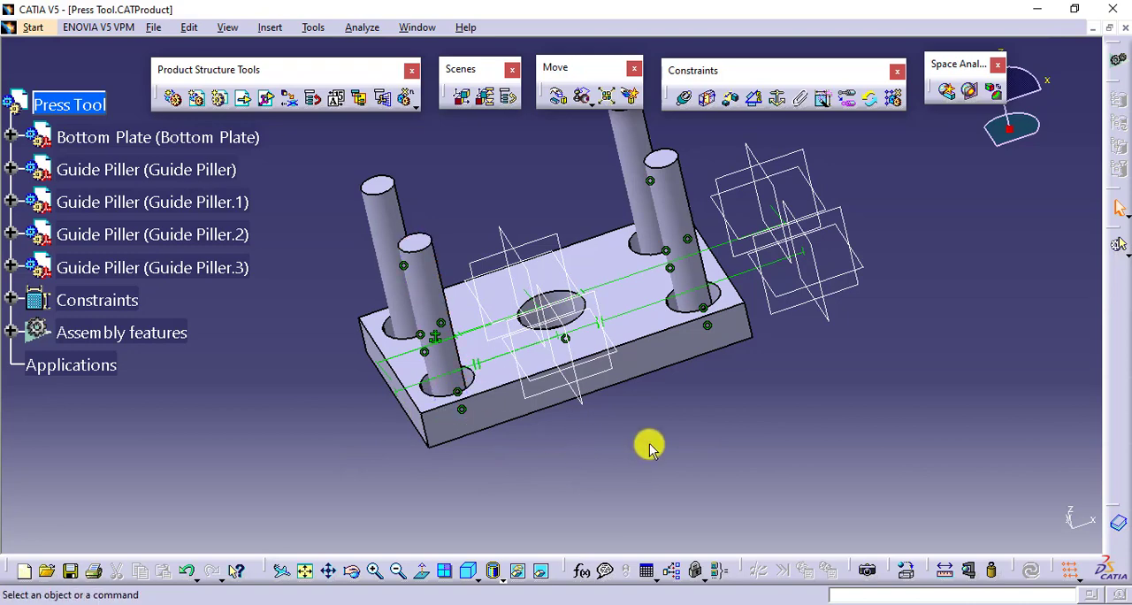
- Delete Reused Rectangular Pattern.1 from the assembly features
click(10, 332)
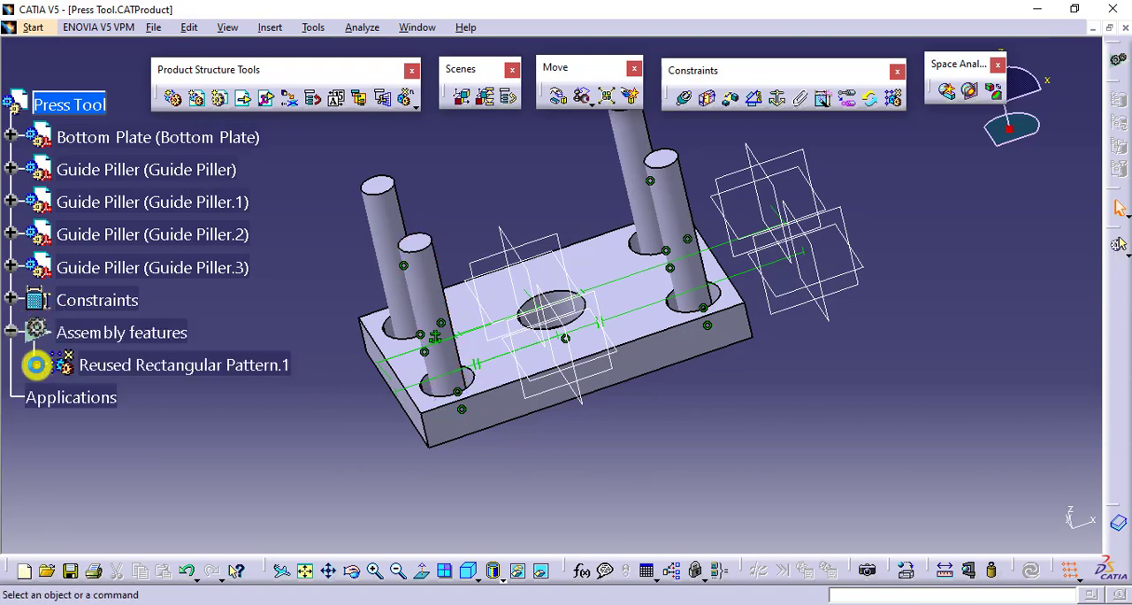
right_click(186, 375)
click(284, 330)
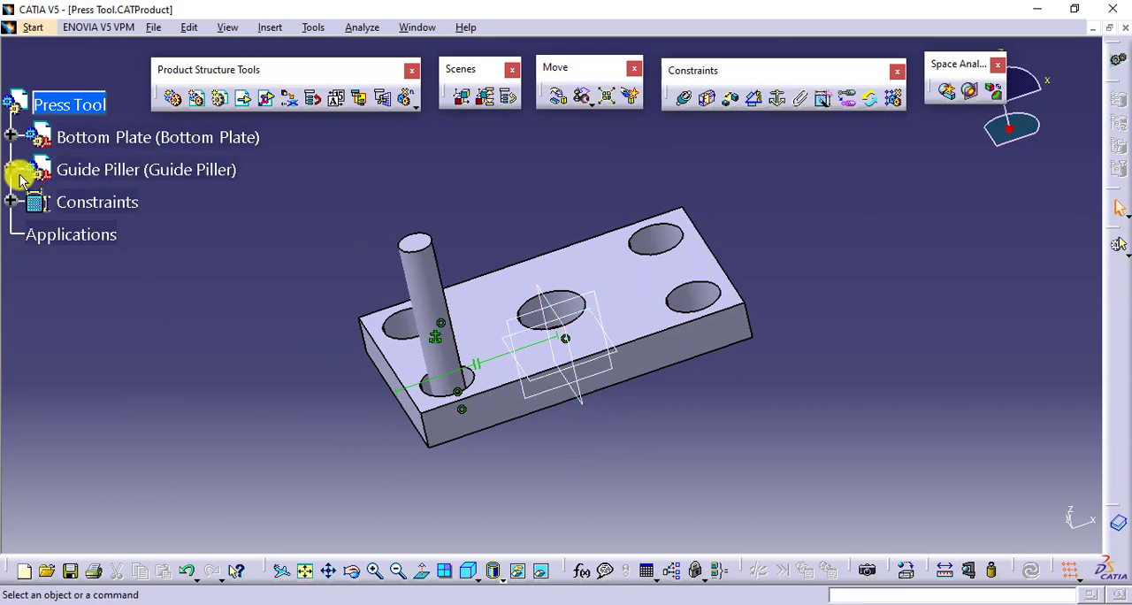
- Delete the remaining Guide Piller component with all its children, declining to edit its unsaved document
right_click(157, 170)
click(253, 369)
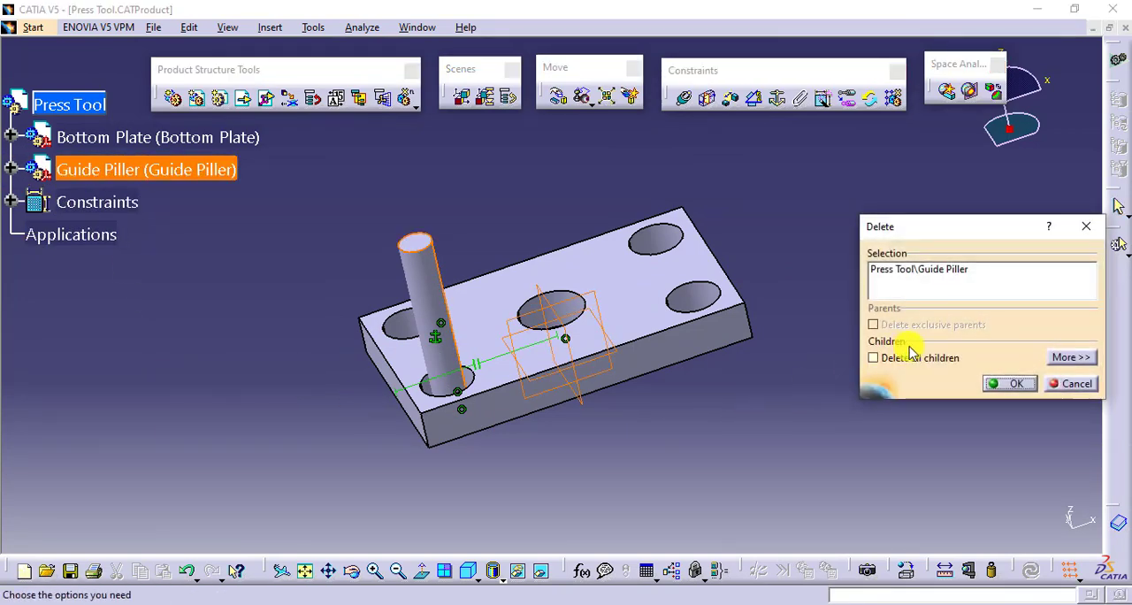
click(1015, 382)
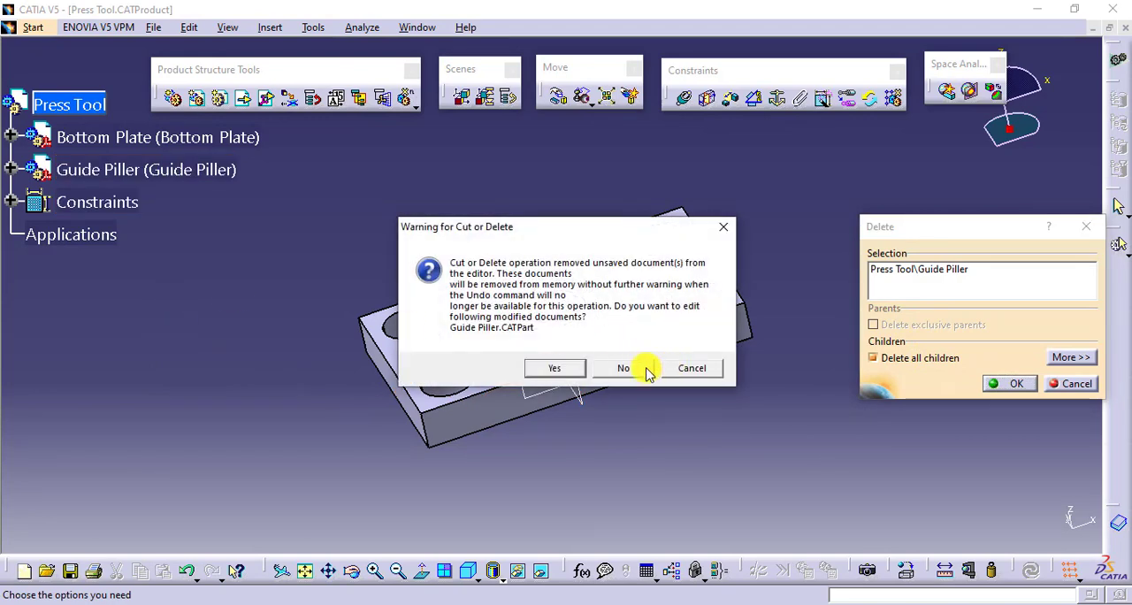
click(646, 367)
middle_drag(735, 415, 686, 479)
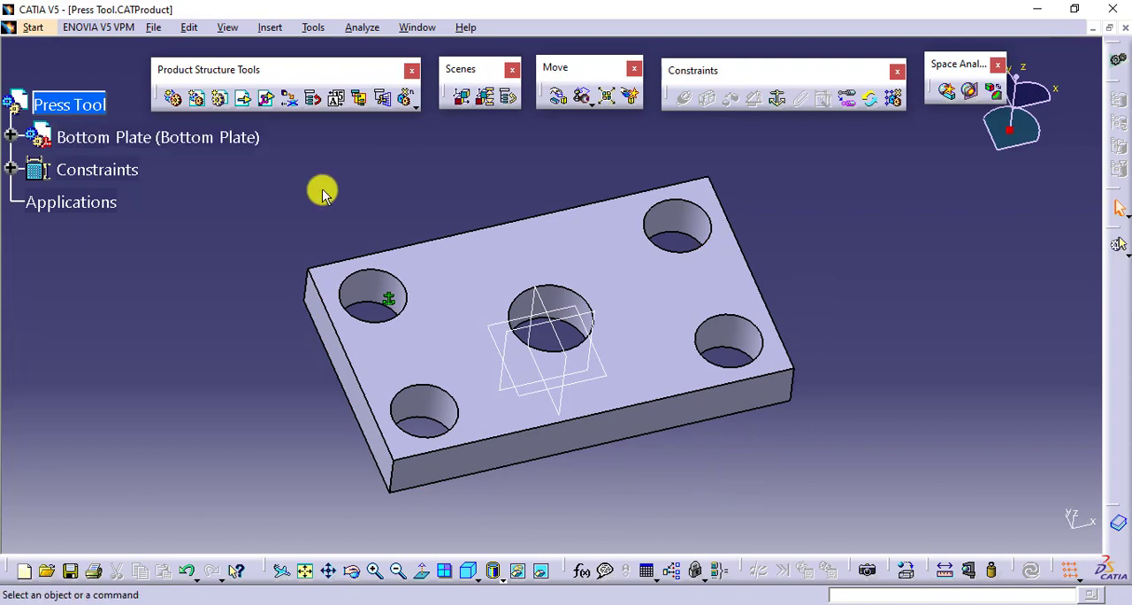
- Enable Keep link with selected object in the general Part Infrastructure options
click(311, 28)
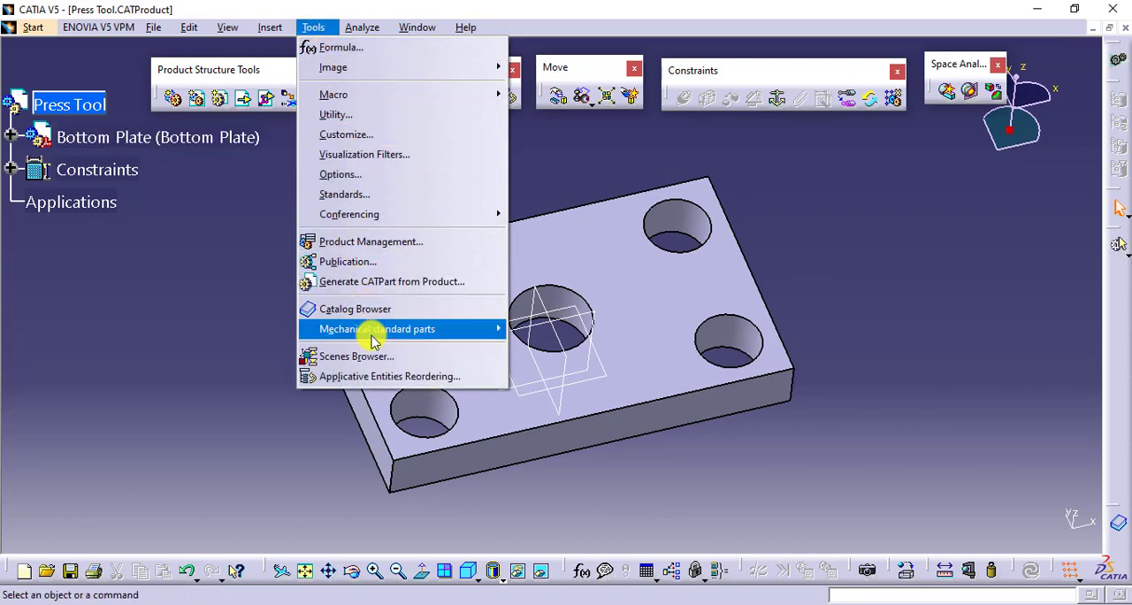
click(375, 174)
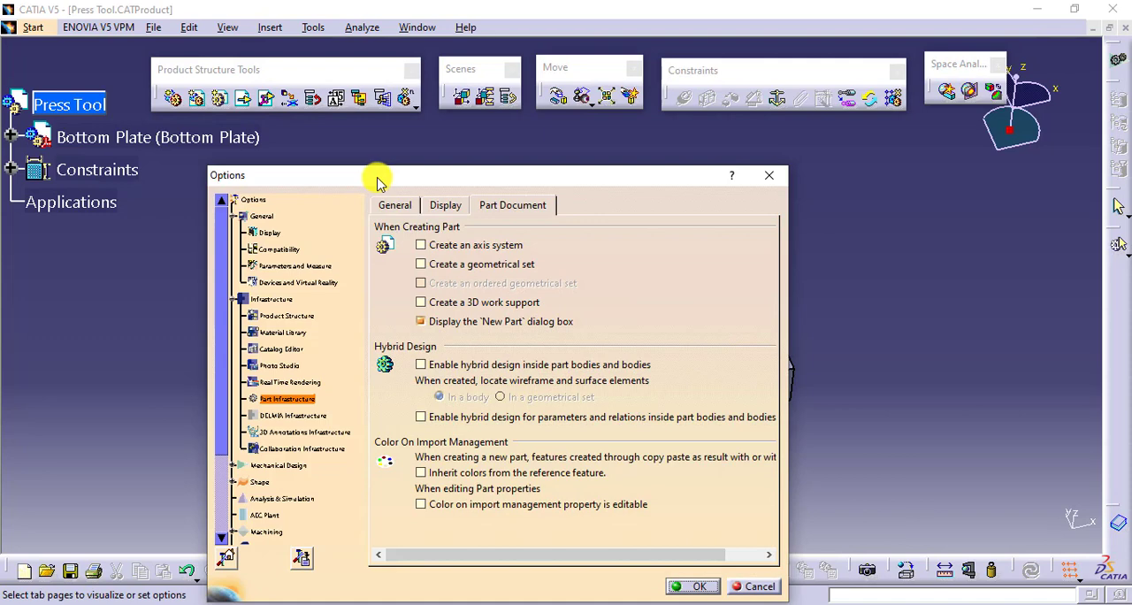
drag(376, 181, 398, 104)
click(467, 128)
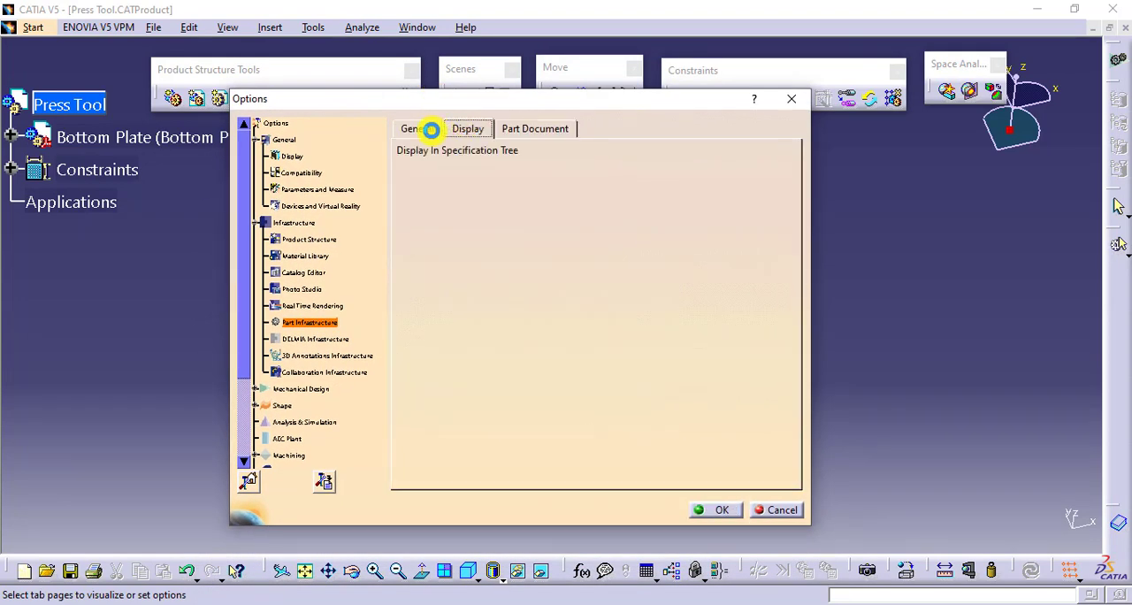
click(430, 129)
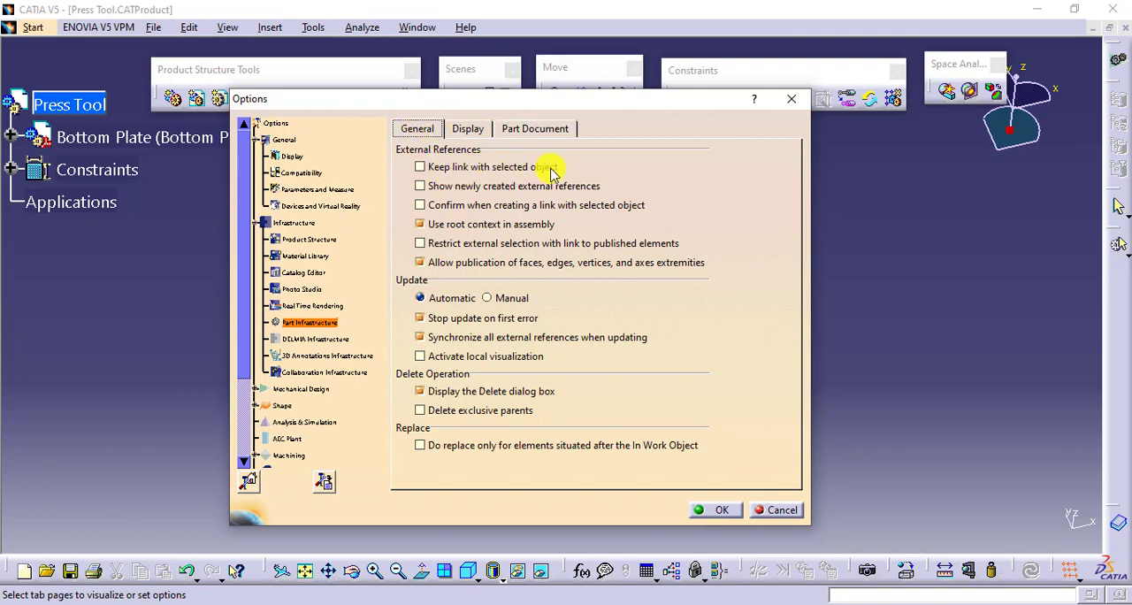
click(480, 170)
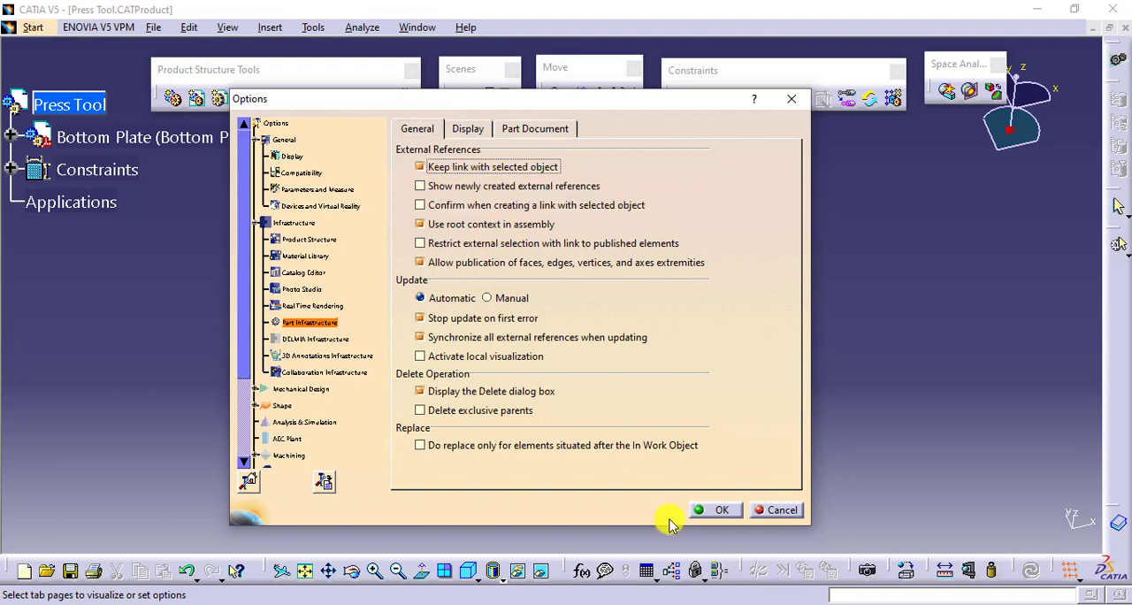
click(713, 510)
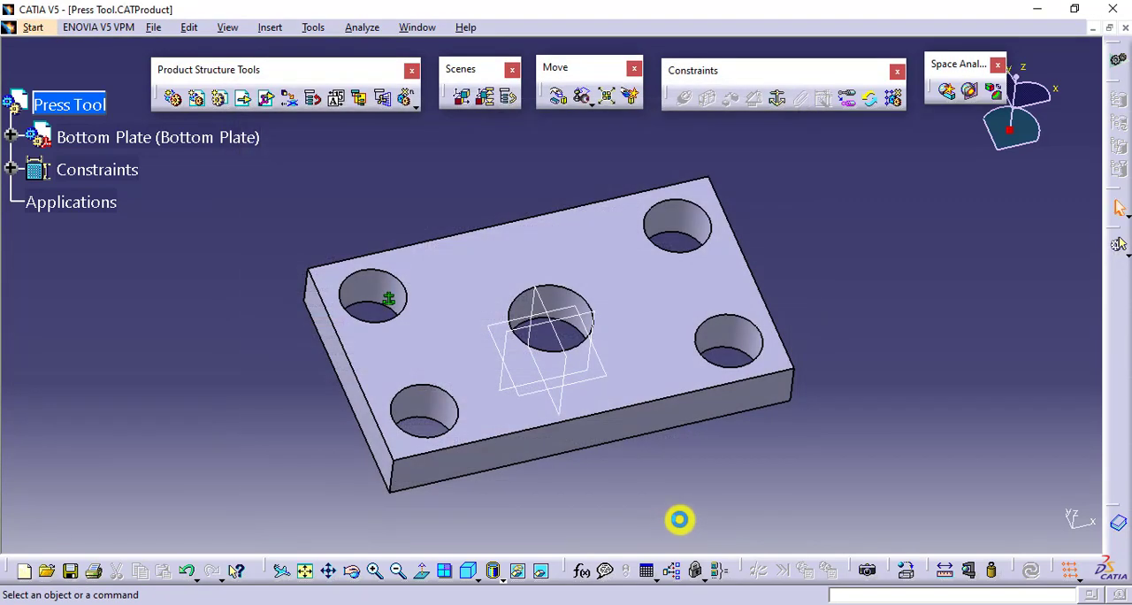
- Insert a new part into the Press Tool assembly, using the assembly's origin as its origin point
middle_drag(576, 472, 571, 460)
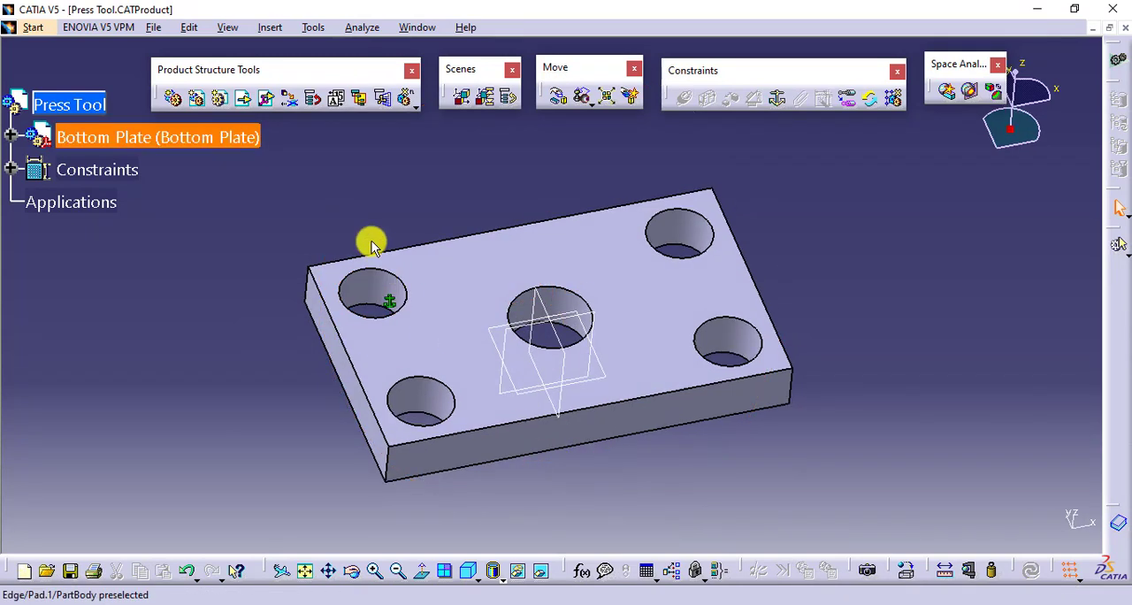
click(219, 104)
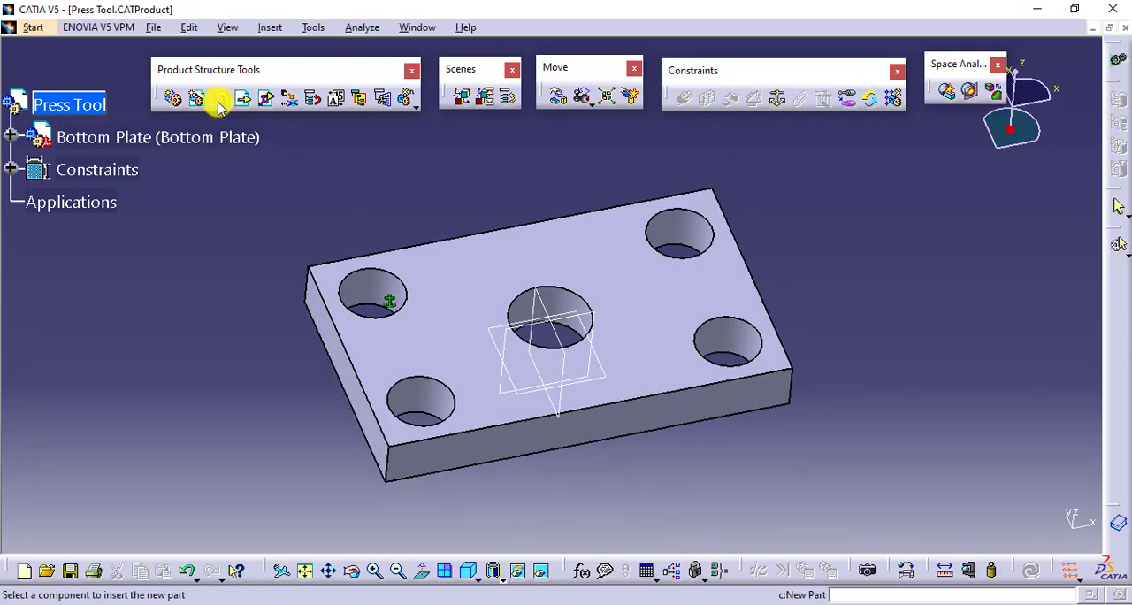
click(91, 107)
click(696, 369)
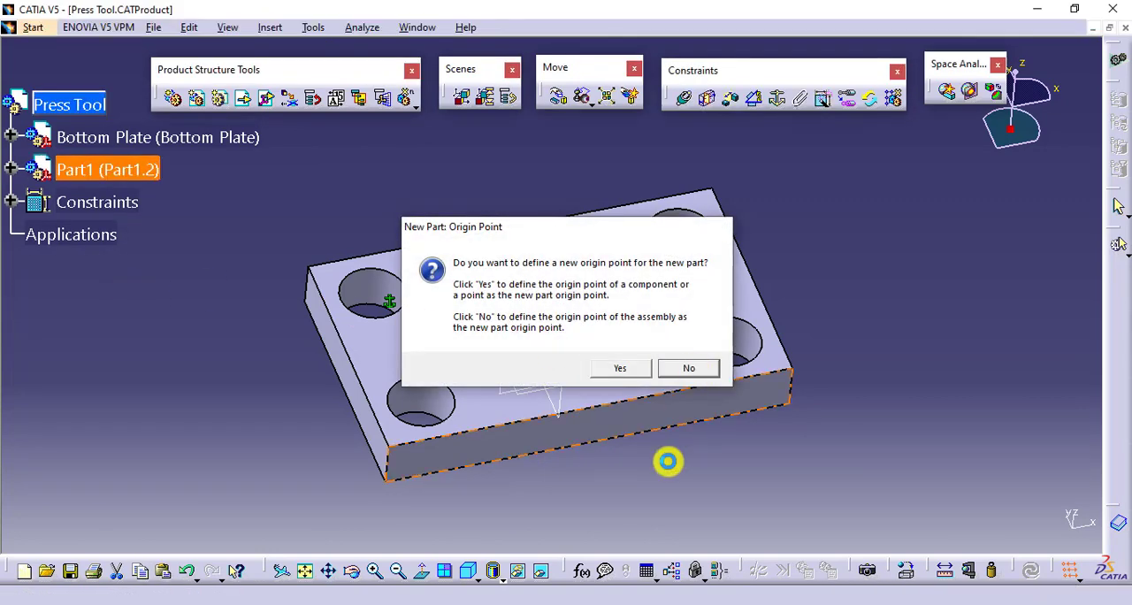
- Set both the part number and the instance name of the new part to Guide Piller
right_click(124, 174)
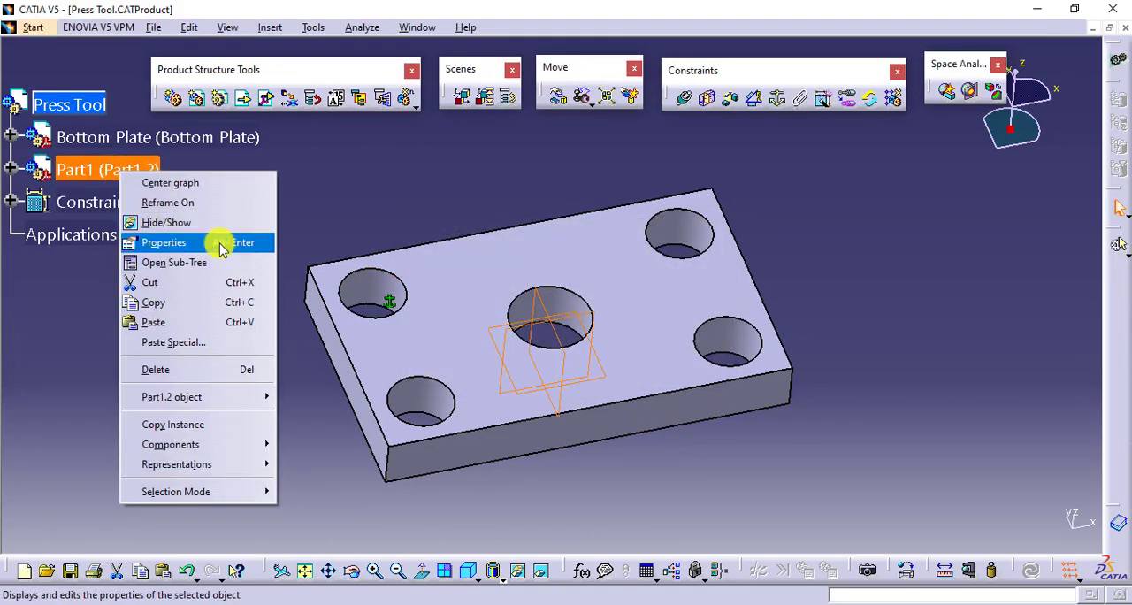
click(222, 241)
drag(822, 316, 771, 316)
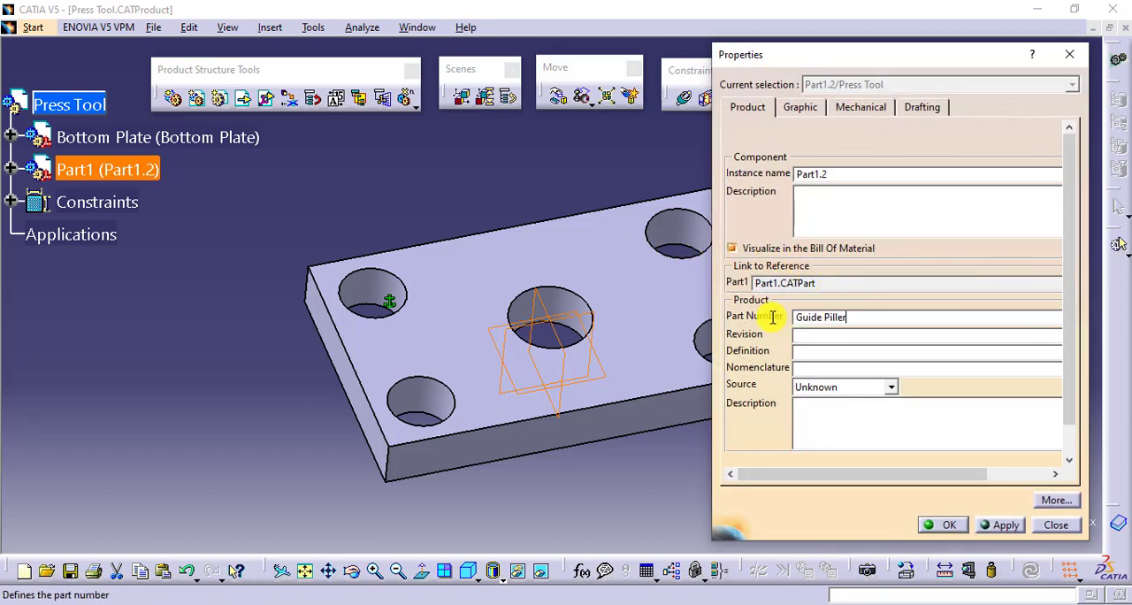
drag(831, 174, 795, 176)
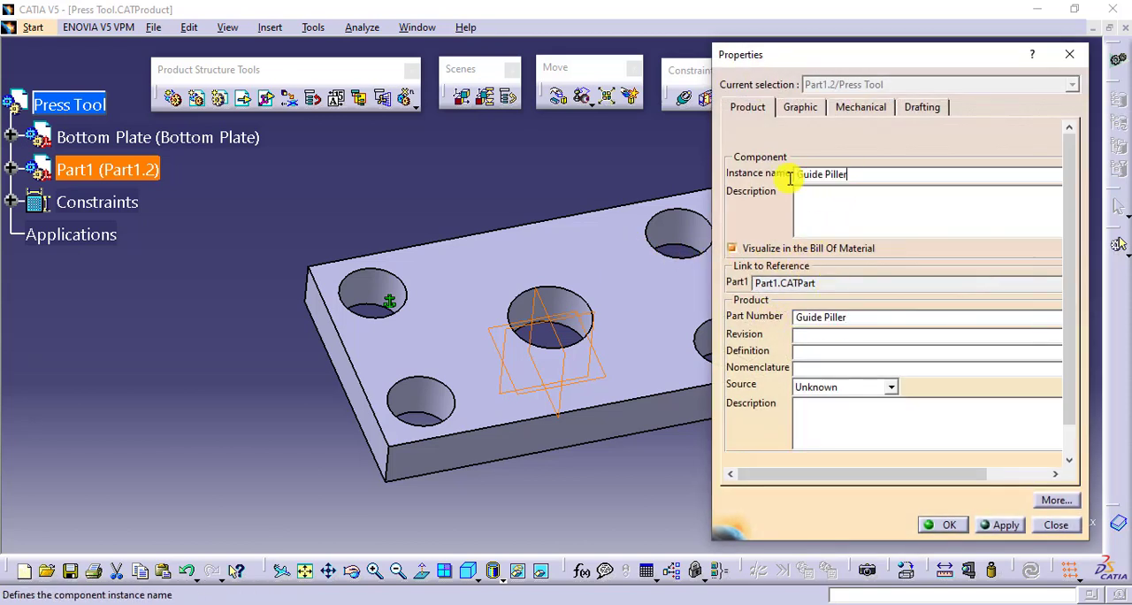
click(942, 525)
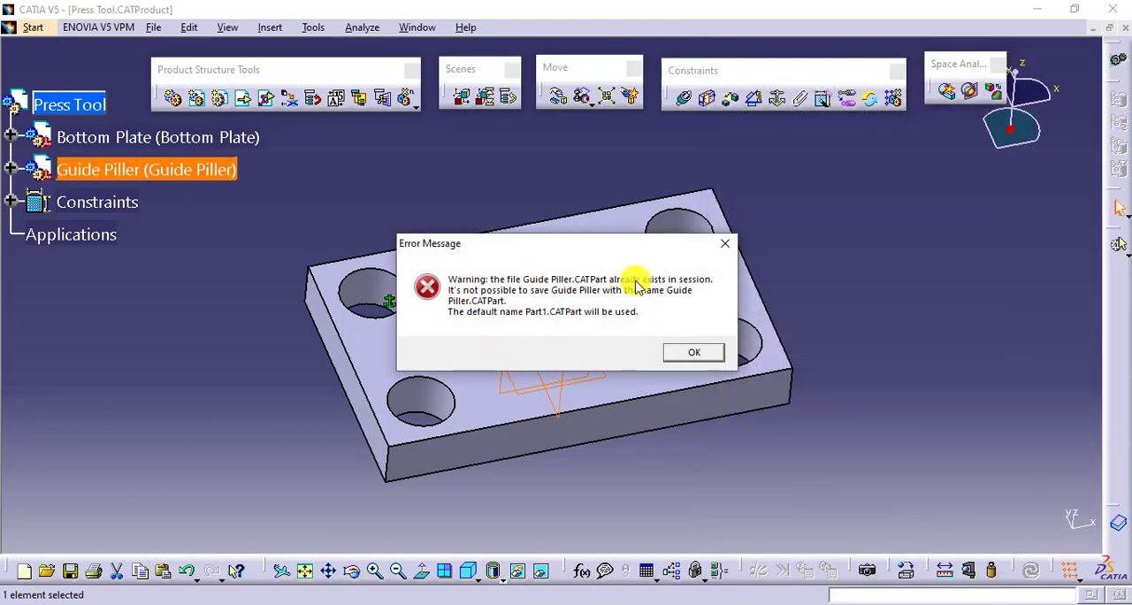
click(695, 350)
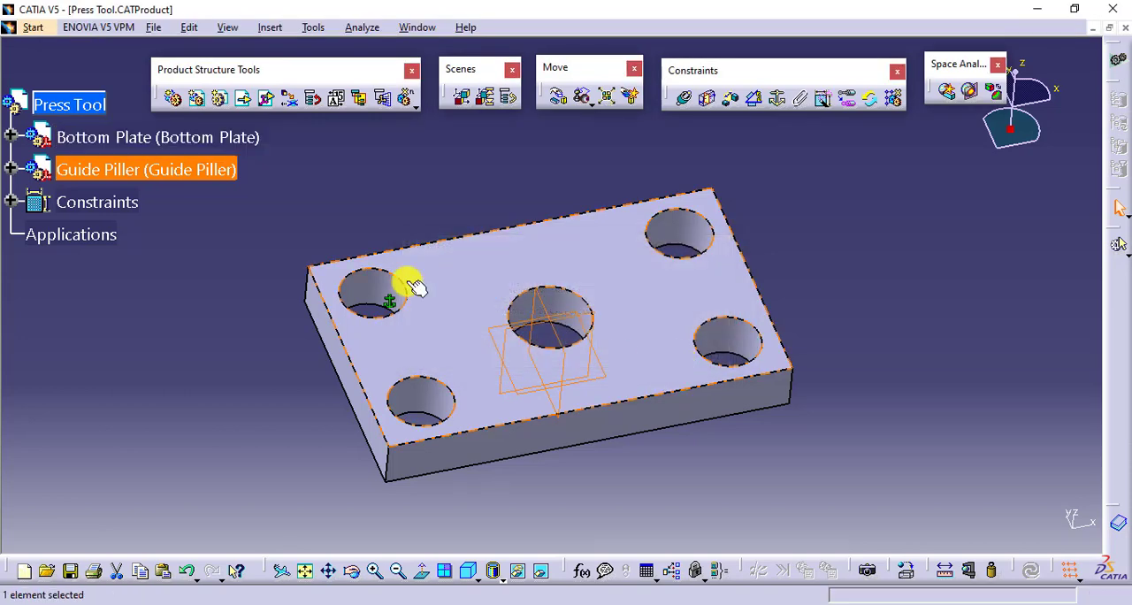
- Activate the Guide Piller part for editing and start a positioned sketch on its xy plane
click(10, 169)
click(33, 203)
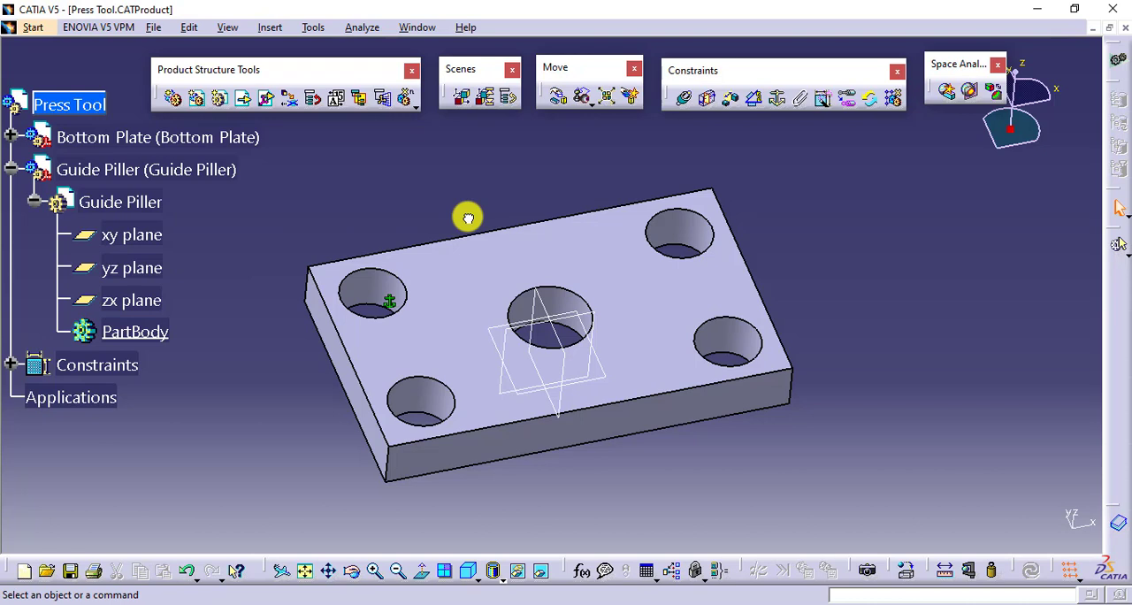
double_click(144, 199)
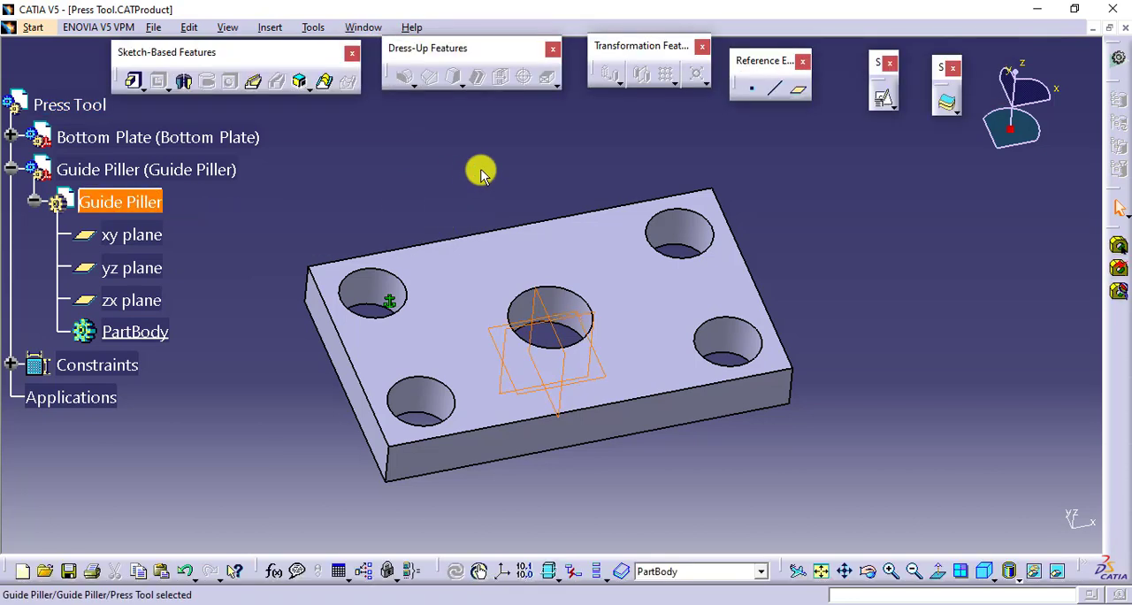
click(882, 98)
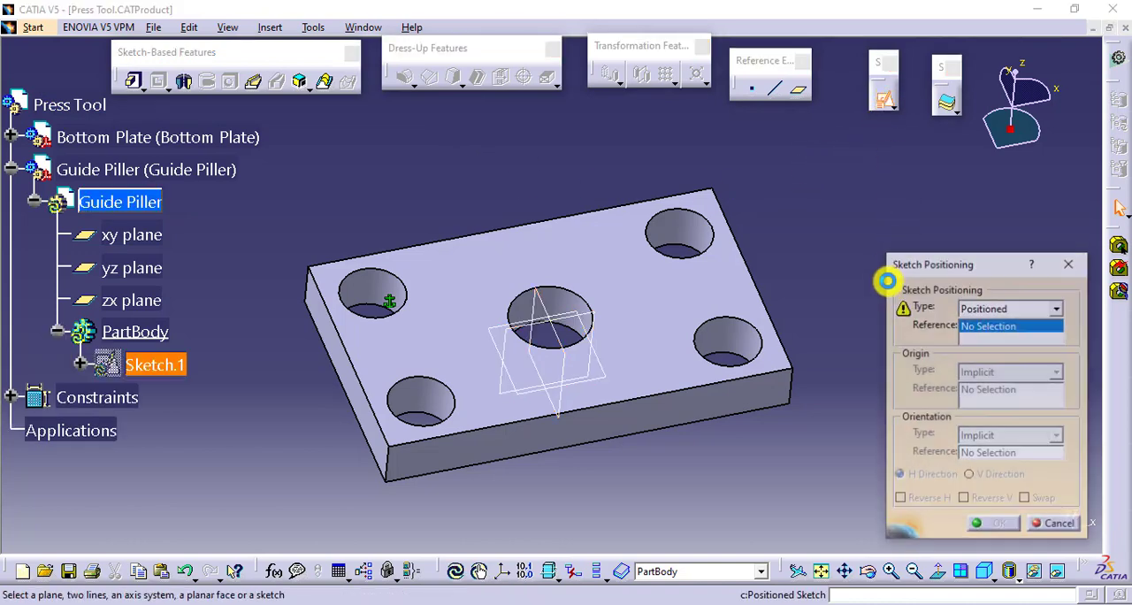
click(605, 376)
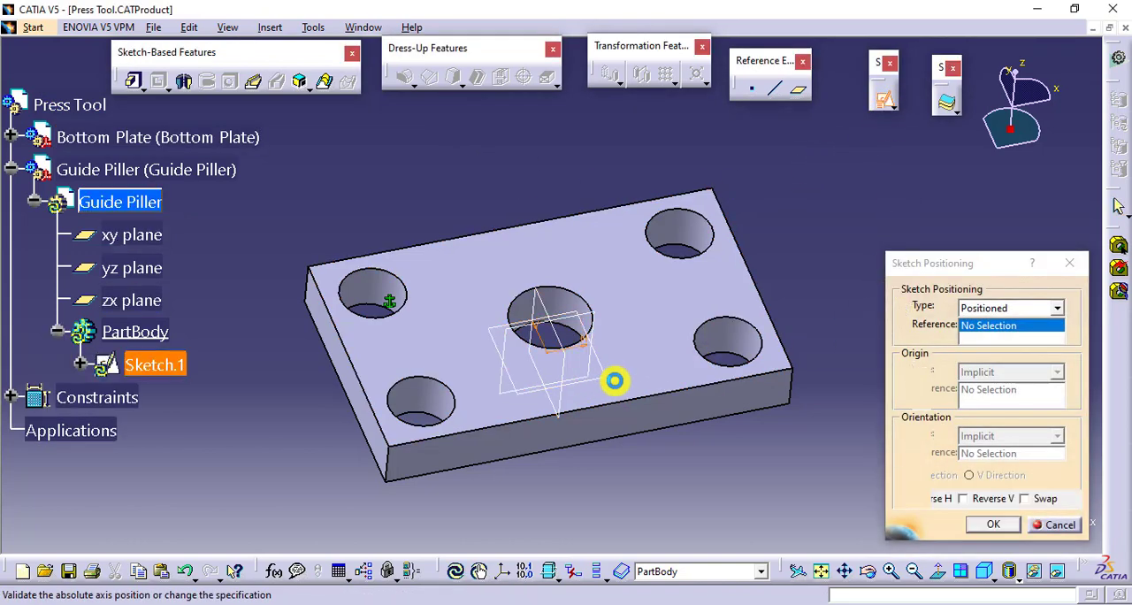
click(992, 524)
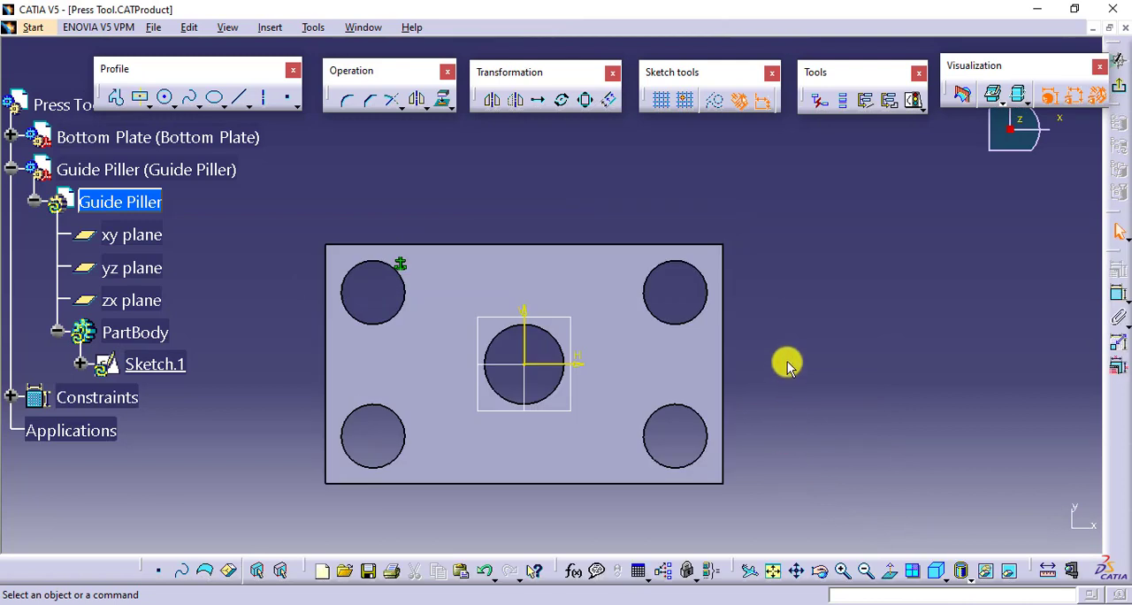
- Project the edge of the Bottom Plate's front-left corner hole into the sketch and exit the sketch
mouse_move(787, 367)
middle_down()
mouse_move(843, 298)
mouse_move(851, 391)
middle_up()
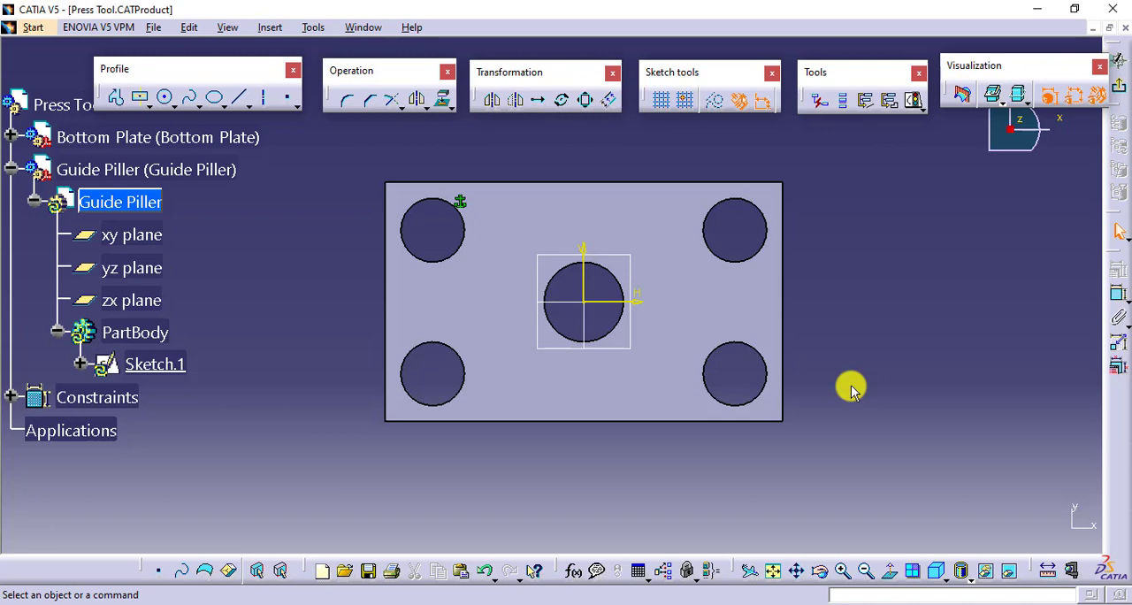
click(440, 102)
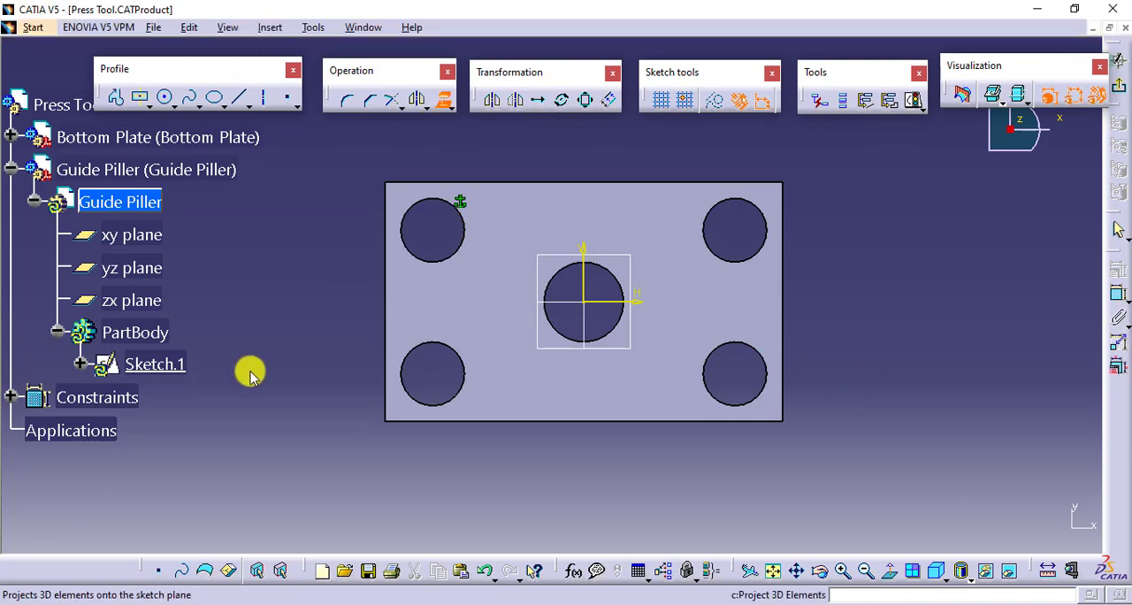
click(431, 348)
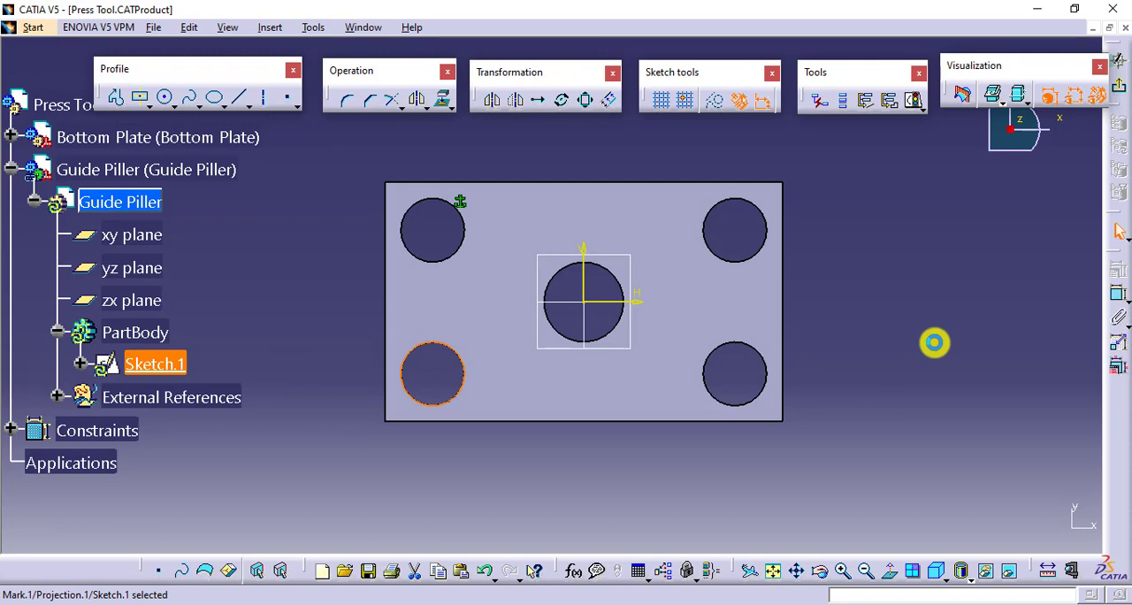
click(1114, 86)
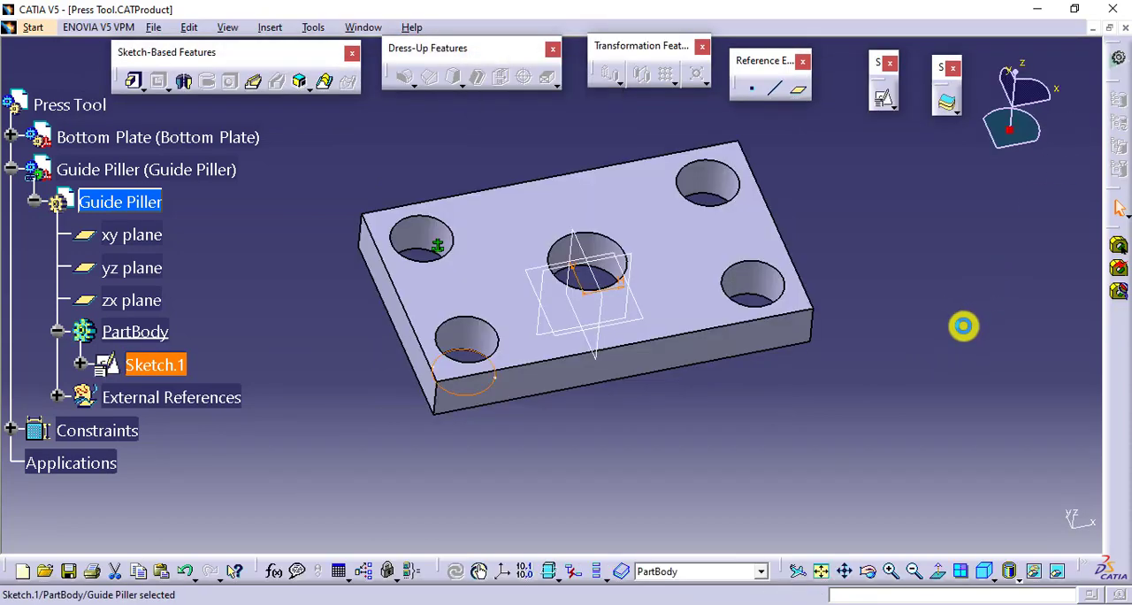
- Pad the projected circle to a length of 150 mm
click(134, 80)
text(150)
key(Return)
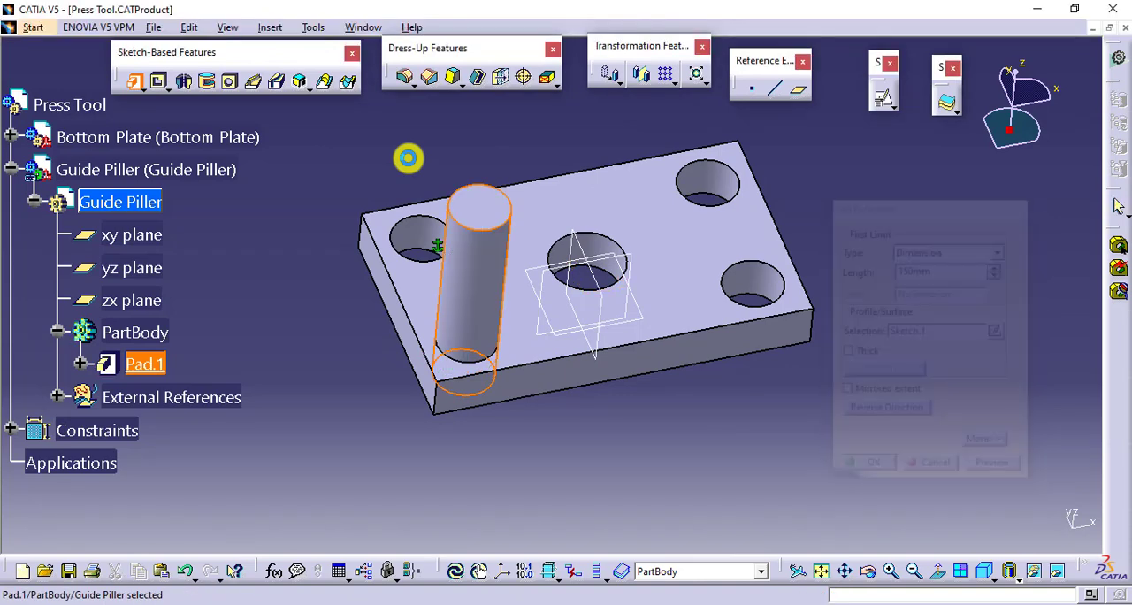
click(649, 427)
ctrl+middle_drag(649, 412, 645, 387)
- Return to the Press Tool assembly and try to make the Guide Piller's axis coincident with the axis of the Bottom Plate's Hole.1
double_click(58, 104)
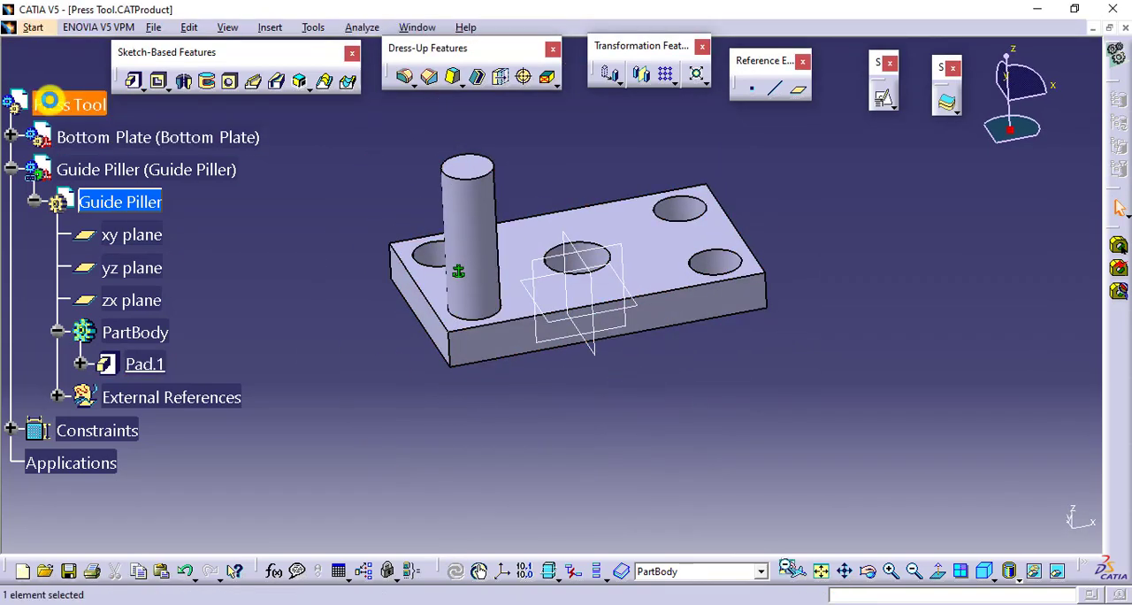
ctrl+middle_drag(535, 430, 492, 433)
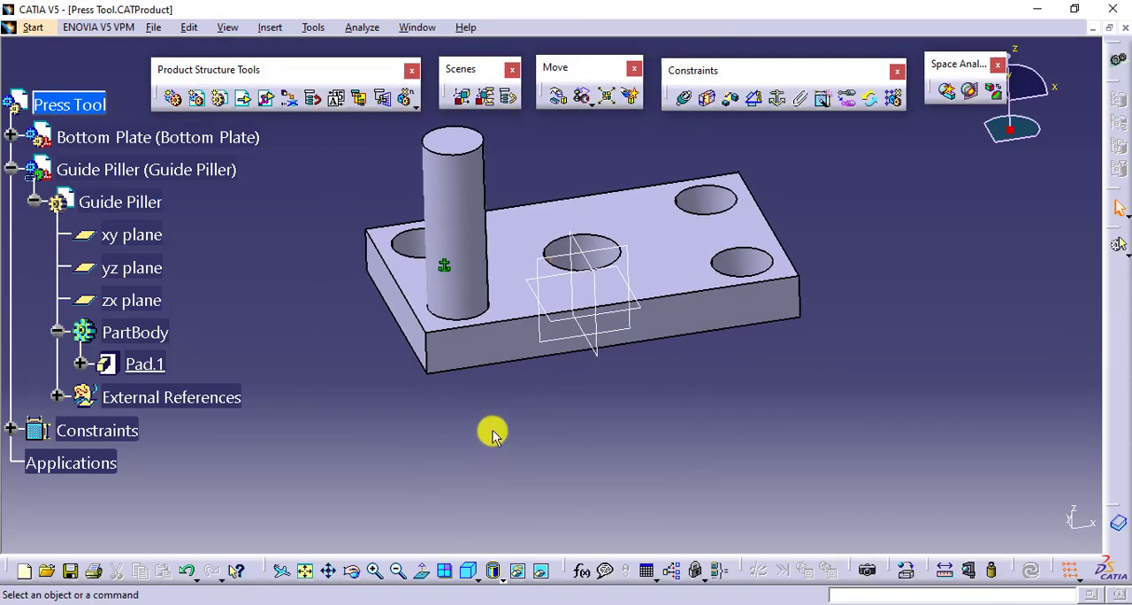
click(683, 98)
click(454, 199)
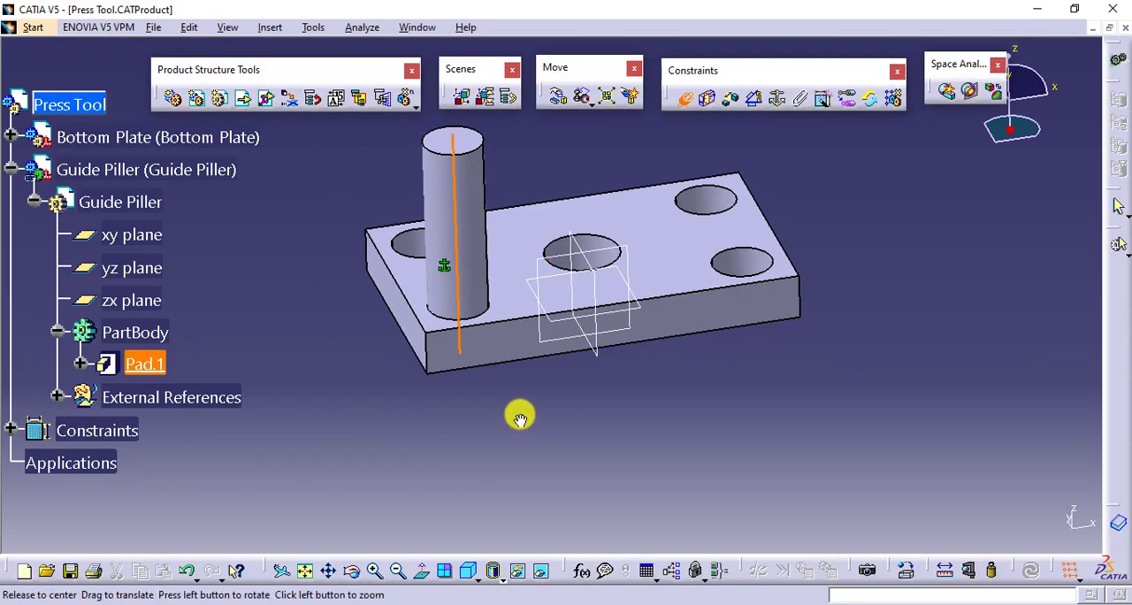
middle_drag(518, 412, 521, 256)
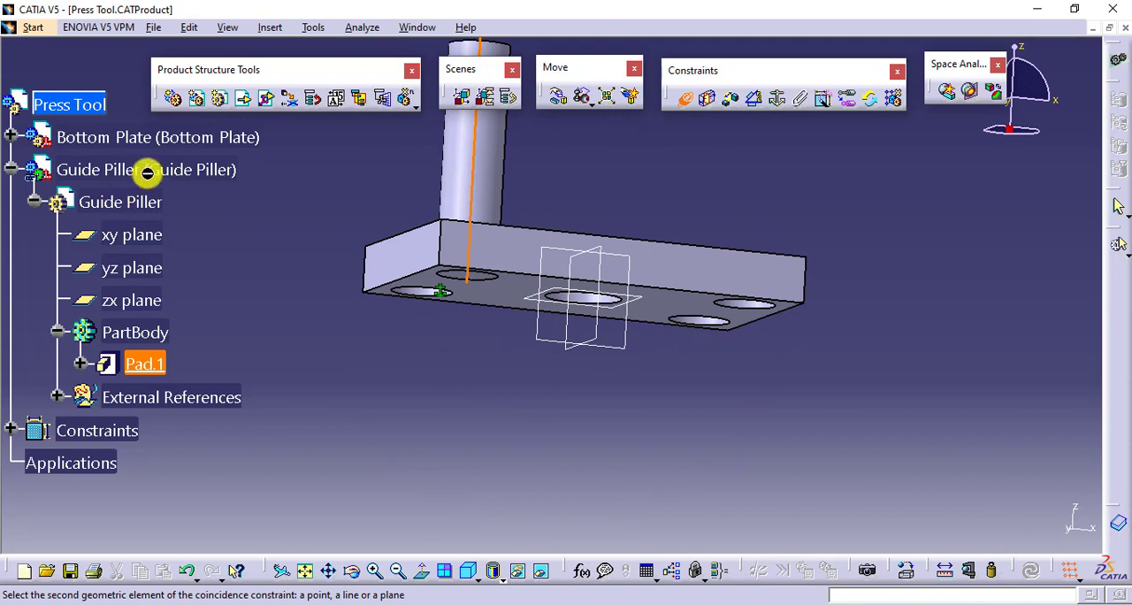
right_click(220, 169)
click(270, 218)
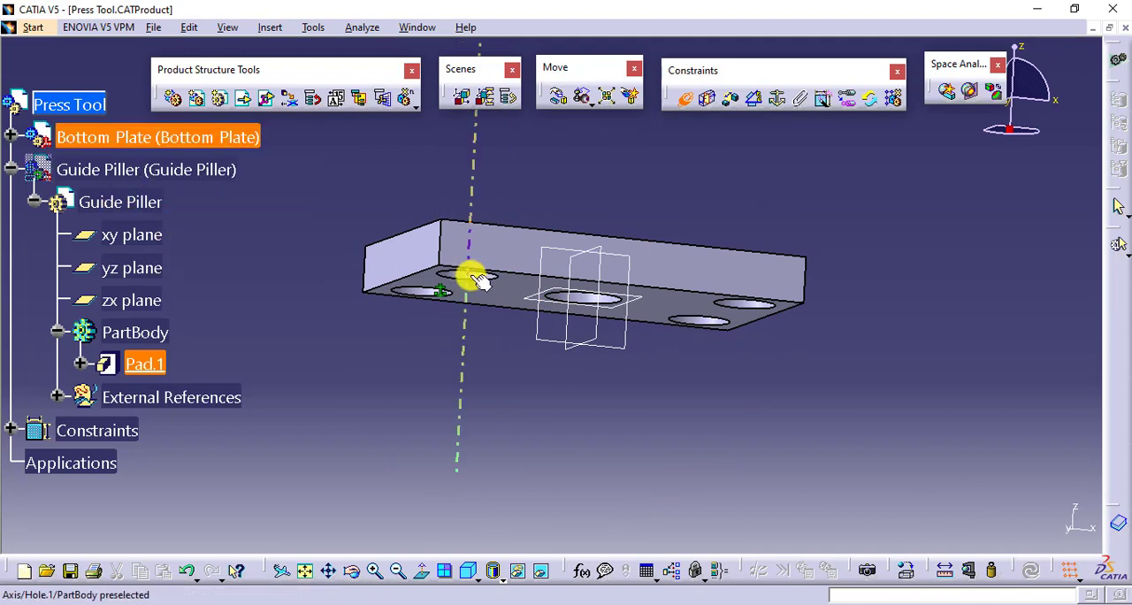
click(469, 276)
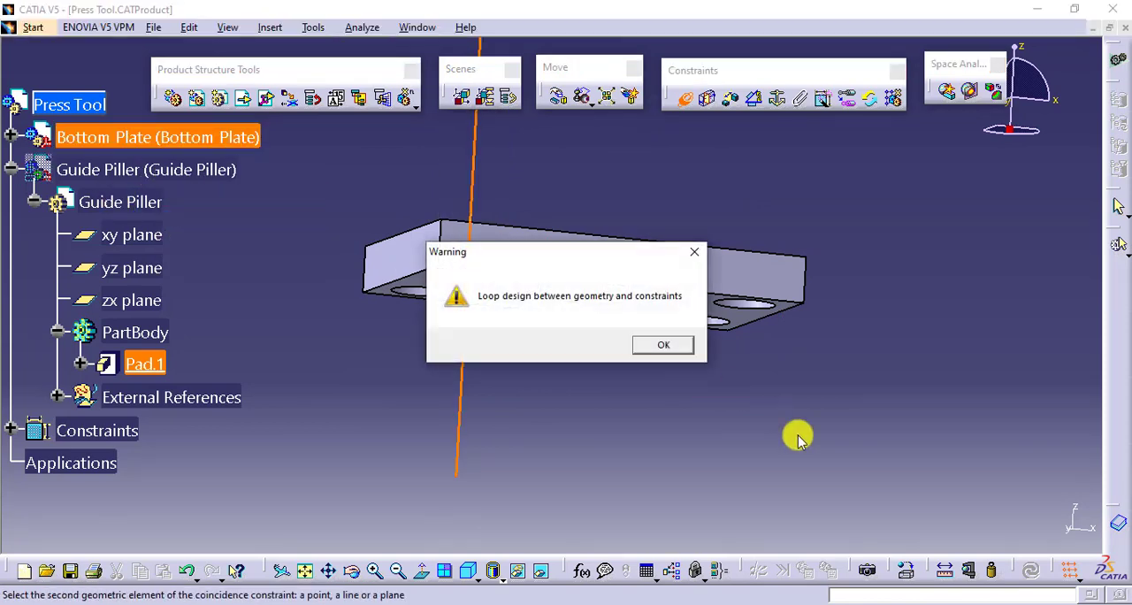
click(663, 346)
middle_drag(652, 399, 548, 416)
click(8, 177)
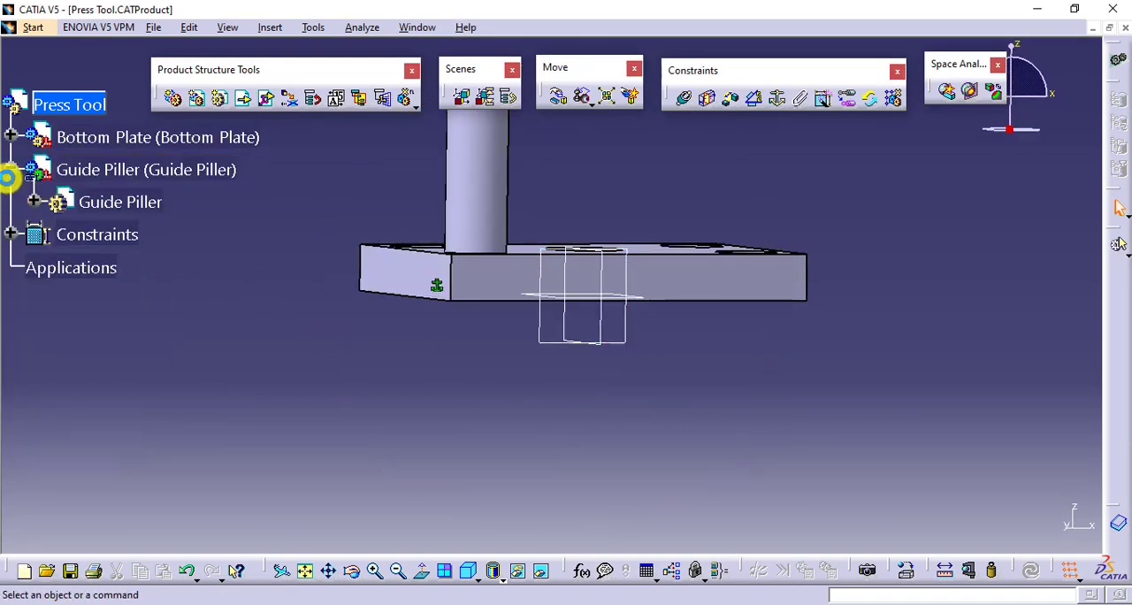
click(10, 172)
- Activate the Bottom Plate part and set the diameter of Hole.1 to 25 mm
middle_drag(412, 341, 525, 378)
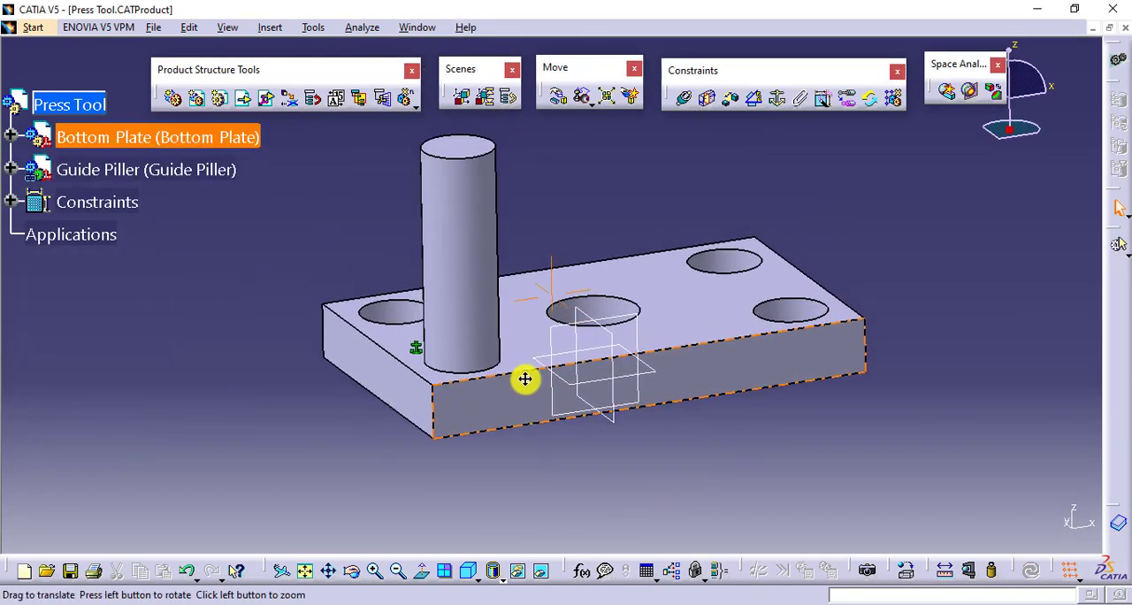
middle_click(525, 295)
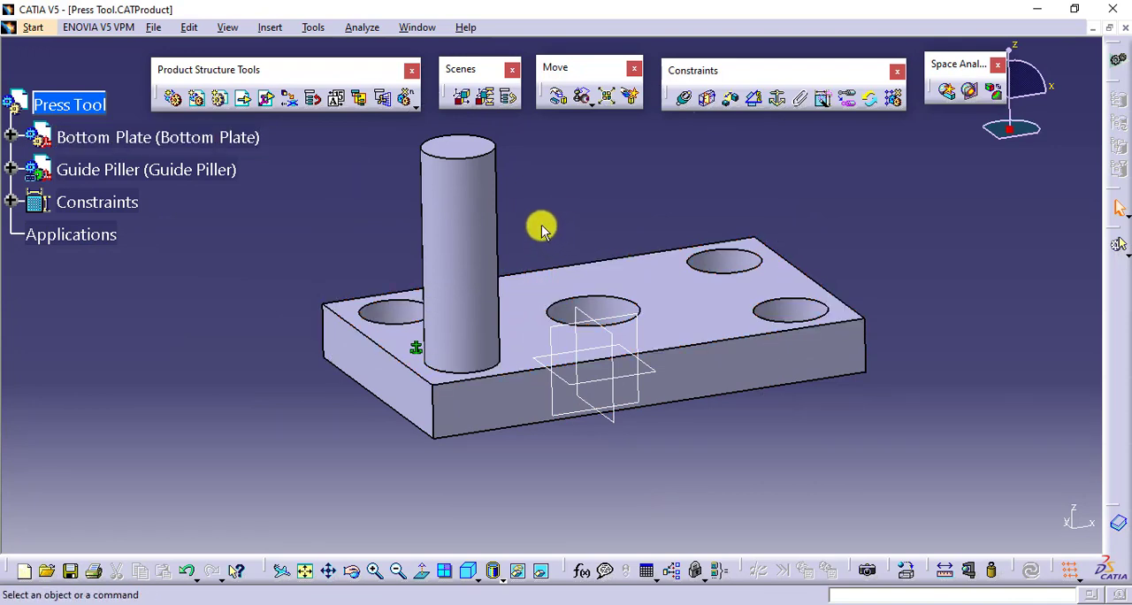
middle_drag(583, 210, 563, 240)
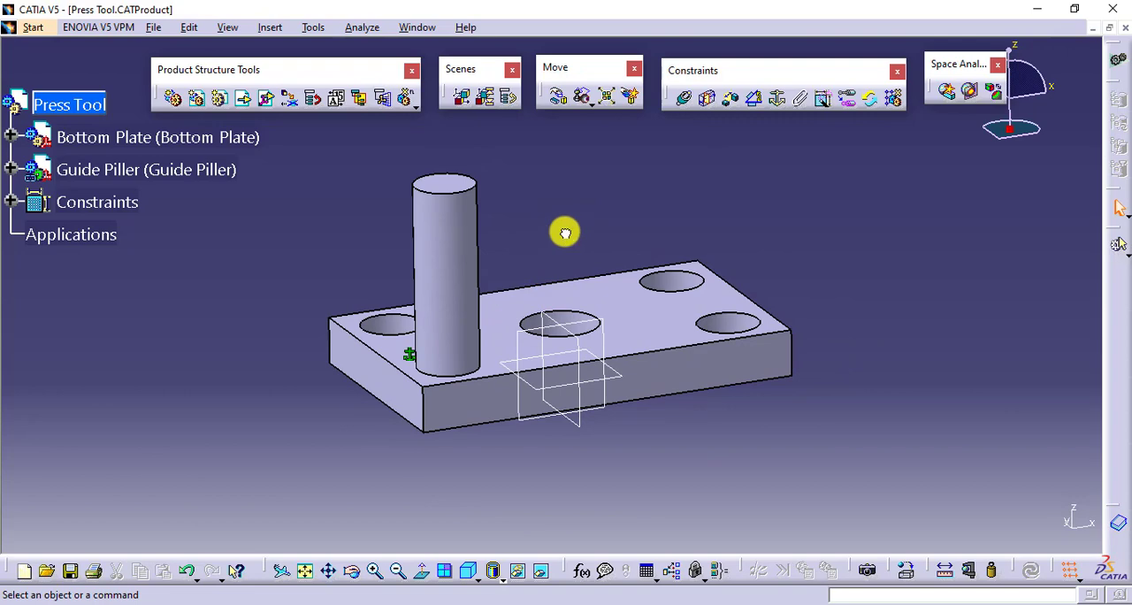
click(10, 137)
click(33, 169)
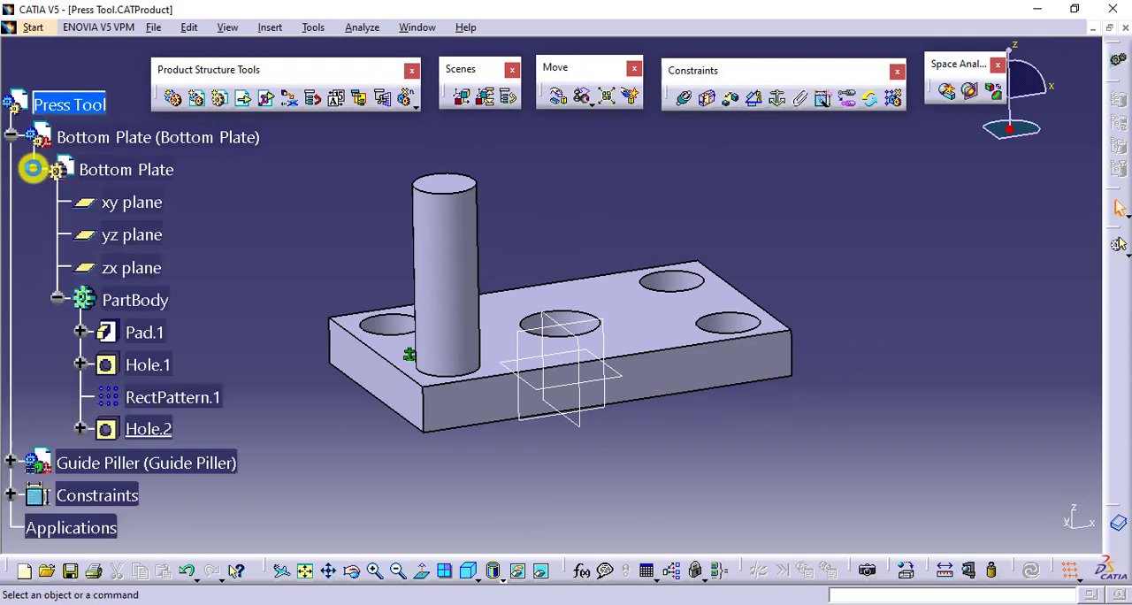
double_click(111, 364)
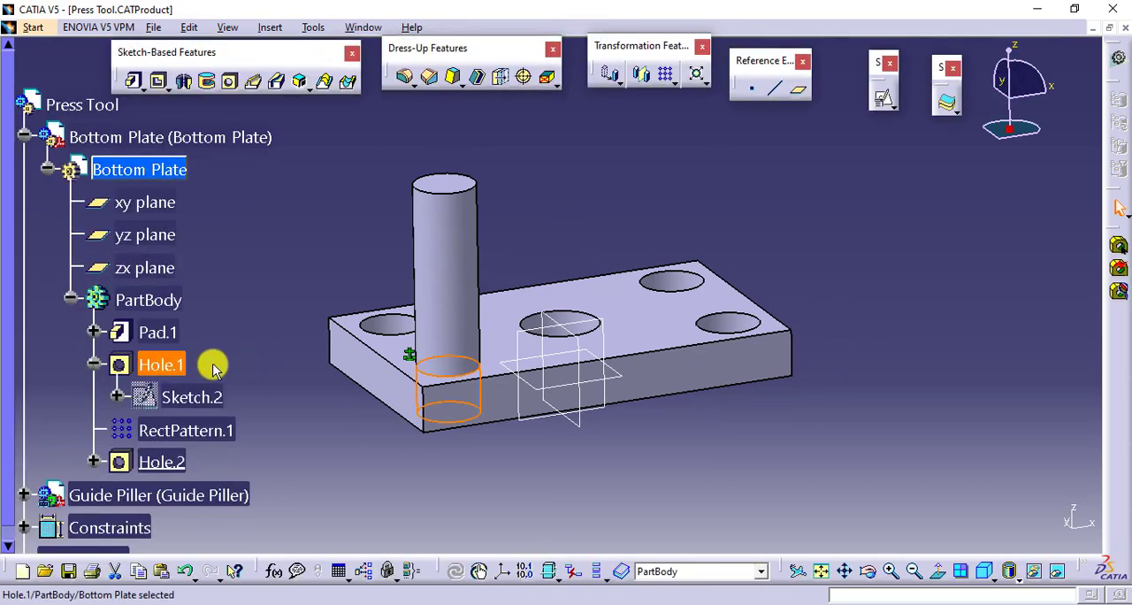
double_click(182, 363)
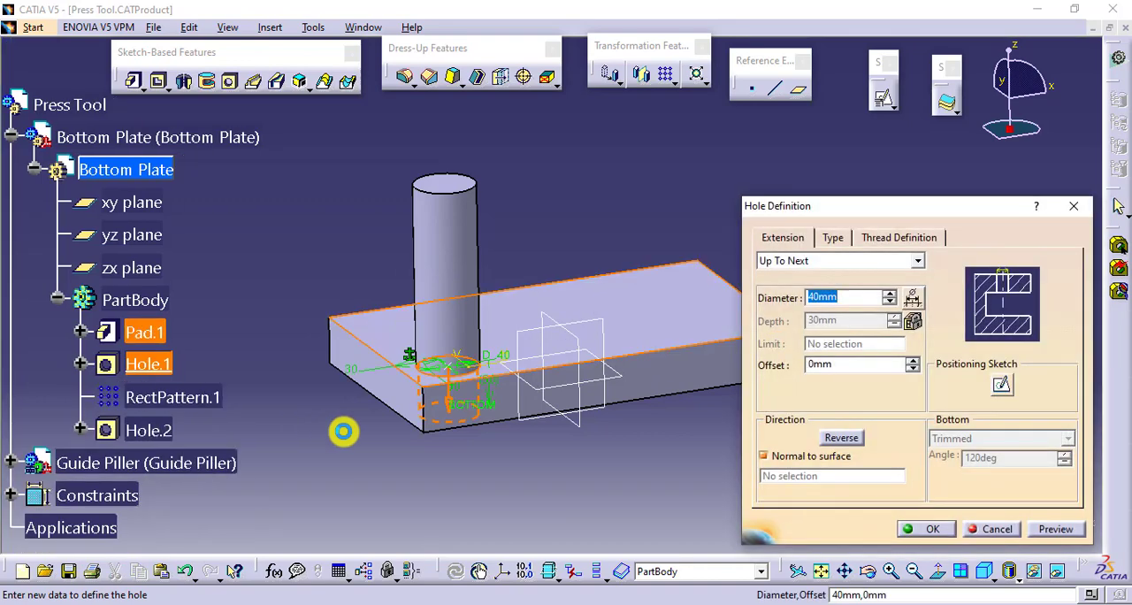
text(25)
key(Return)
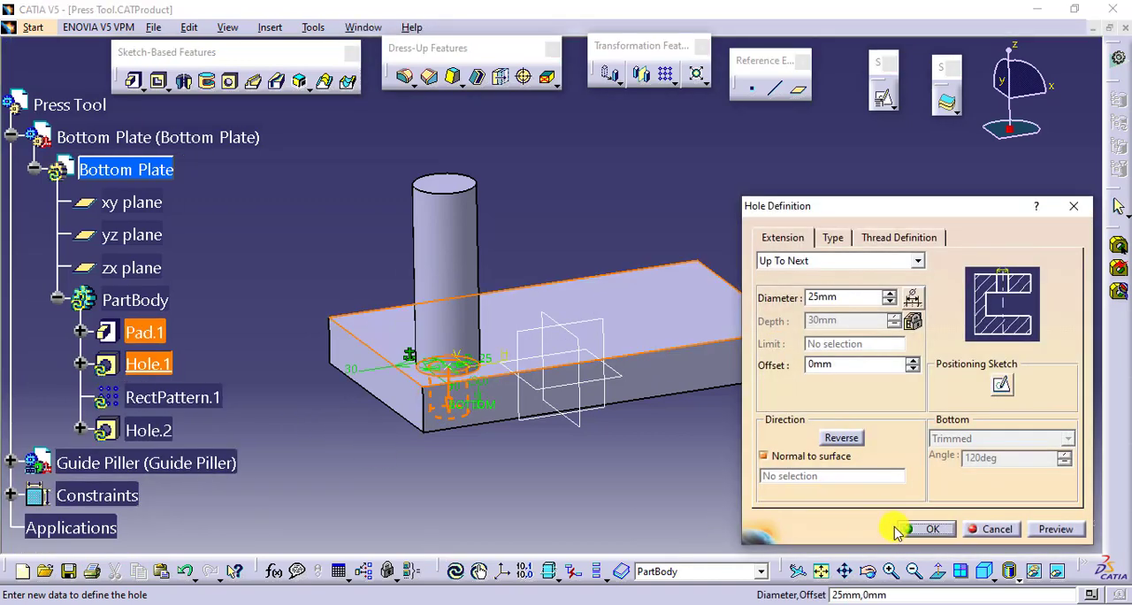
click(923, 528)
- Reactivate the Press Tool assembly to update the Guide Piller to the new hole diameter, and collapse the Bottom Plate branch
double_click(49, 104)
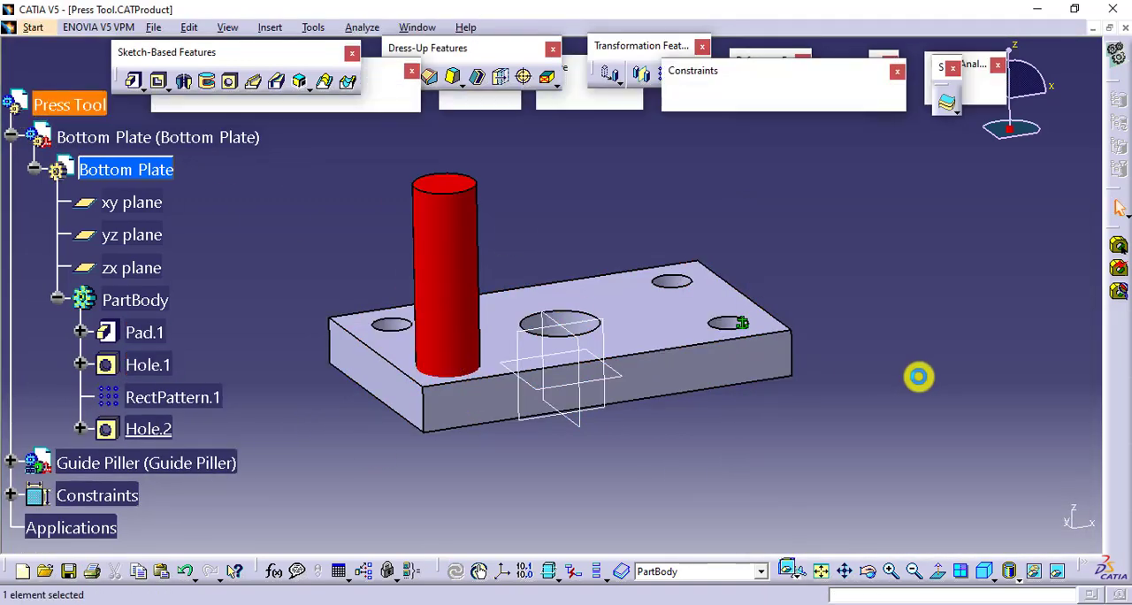
click(1033, 568)
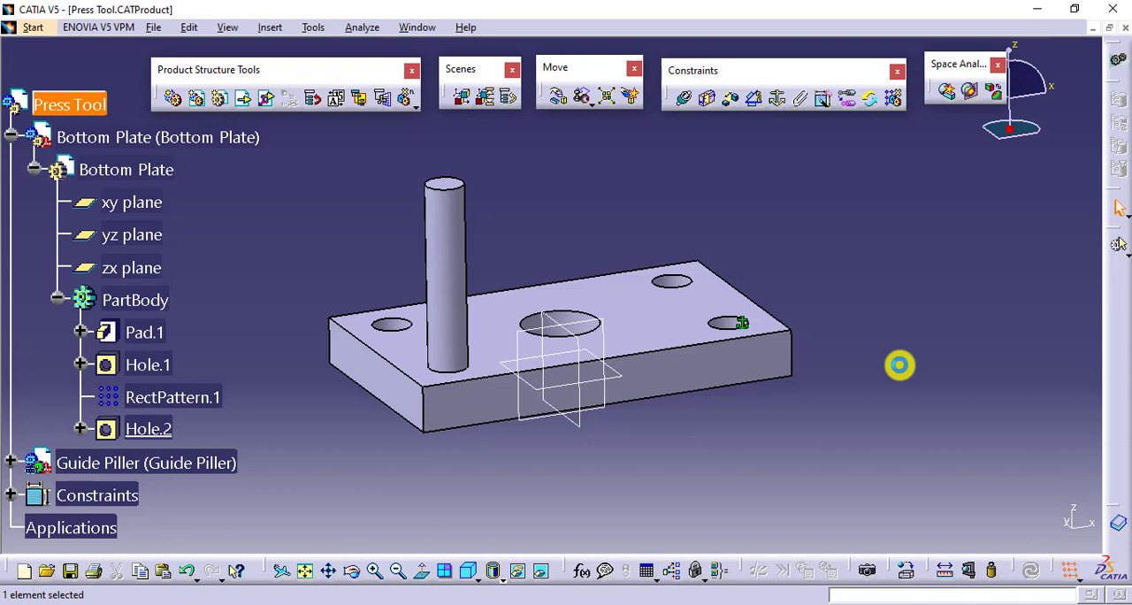
click(55, 300)
click(34, 167)
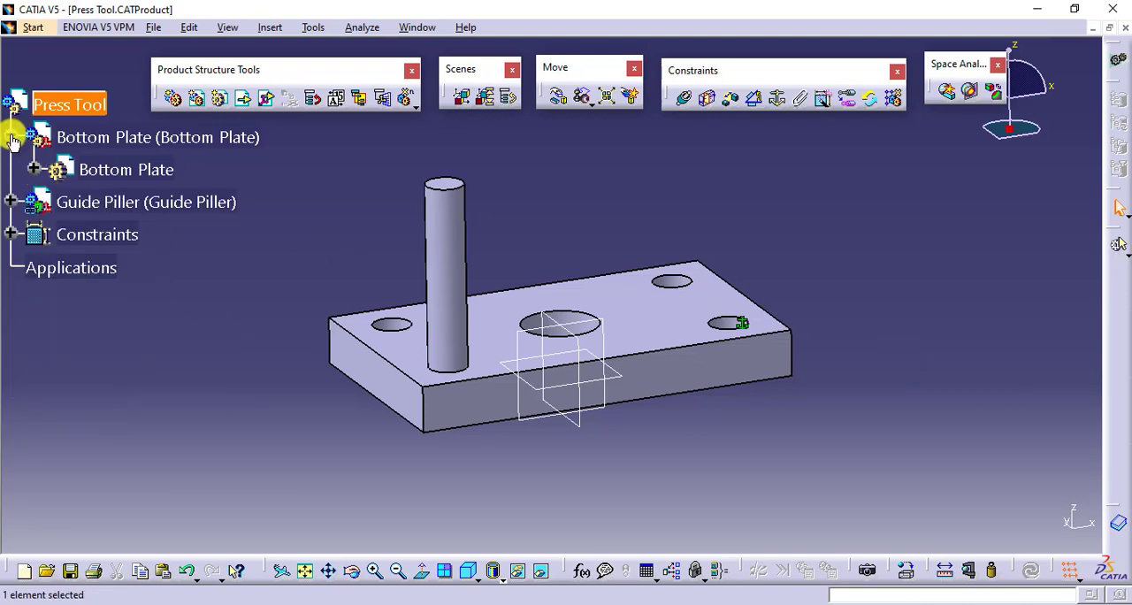
click(10, 136)
click(454, 237)
click(674, 225)
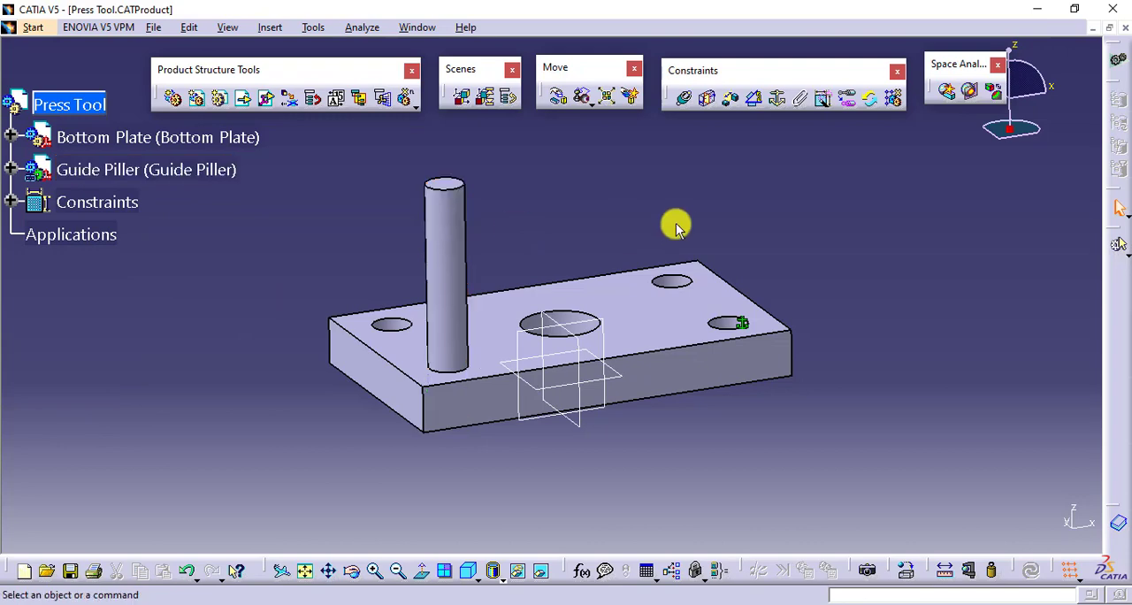
- Try to reuse the Bottom Plate's rectangular hole pattern for the Guide Piller, positioned by generated constraints
middle_drag(674, 224, 561, 202)
click(168, 171)
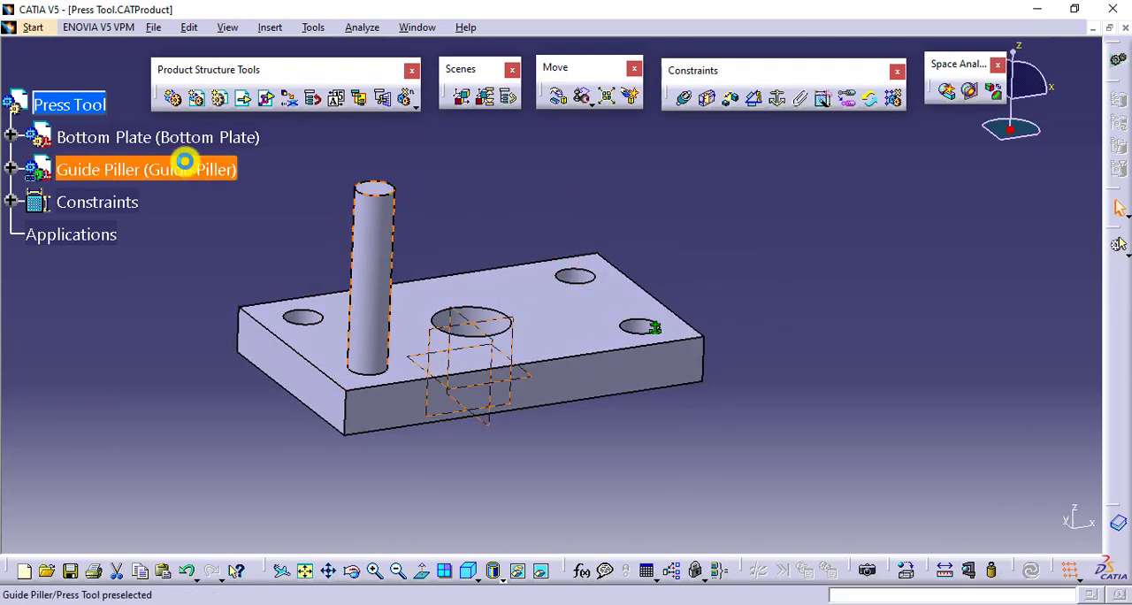
click(893, 97)
click(803, 220)
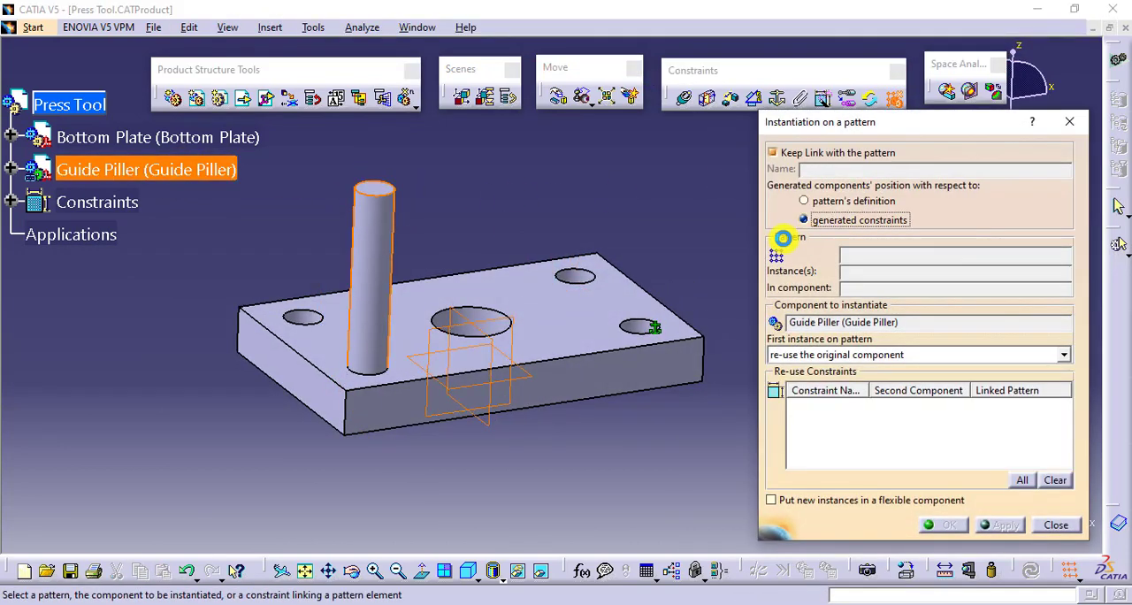
click(575, 274)
click(944, 525)
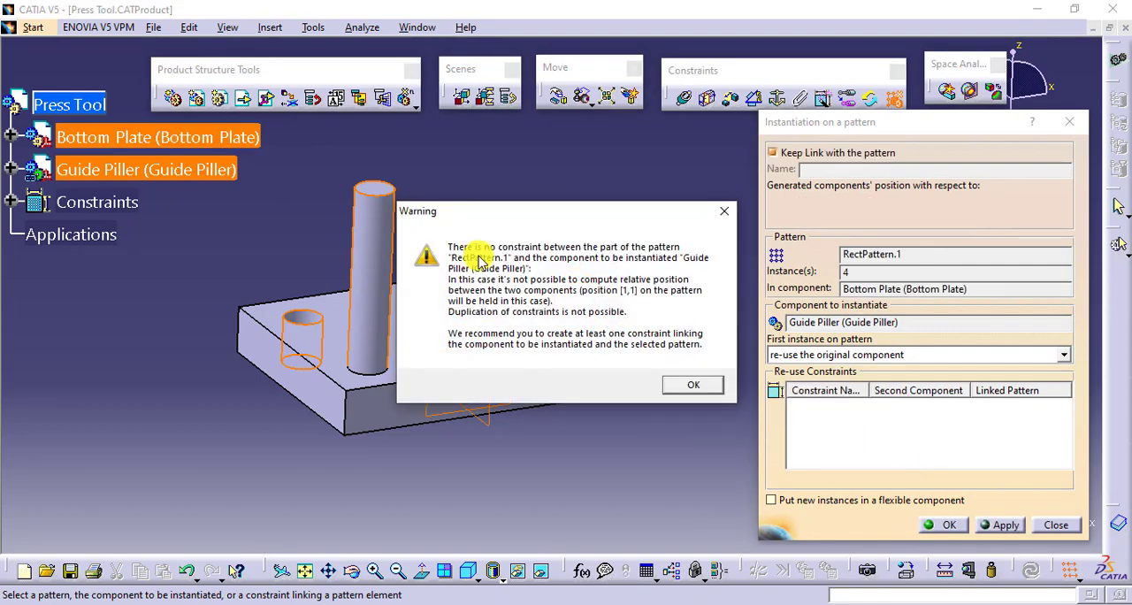
click(695, 385)
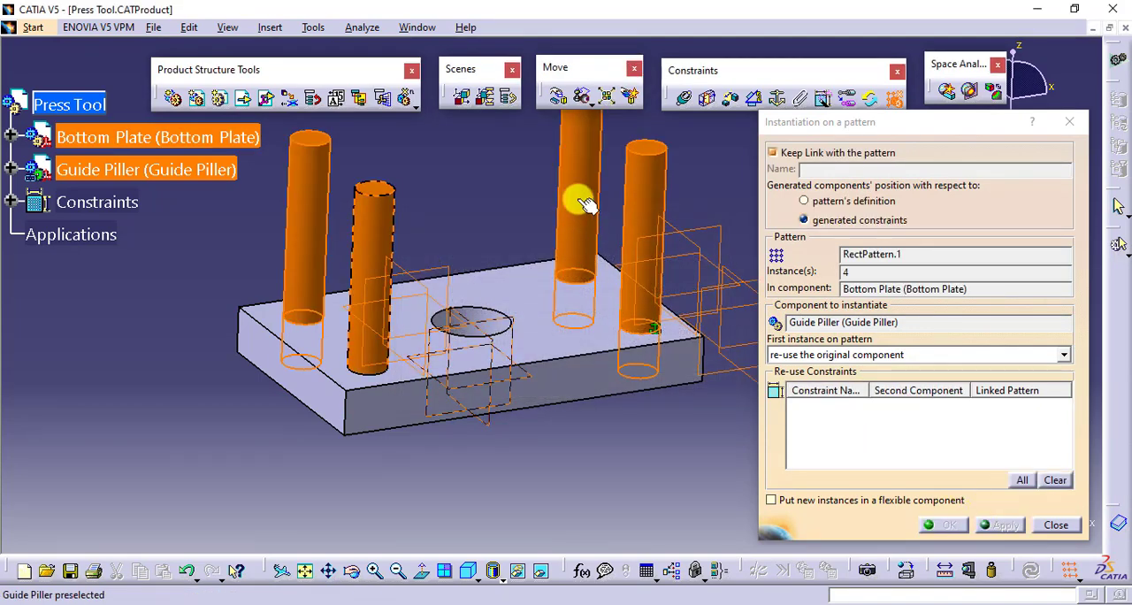
click(1054, 526)
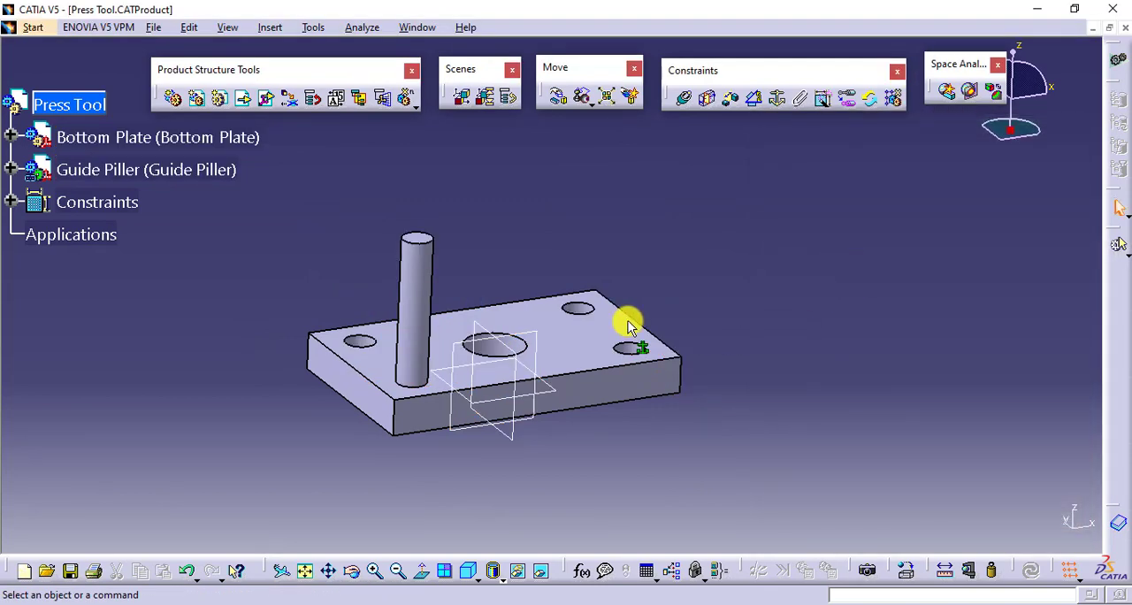
- Delete the Guide Piller part from the Press Tool assembly without keeping its unsaved document open for editing
middle_drag(654, 298, 663, 233)
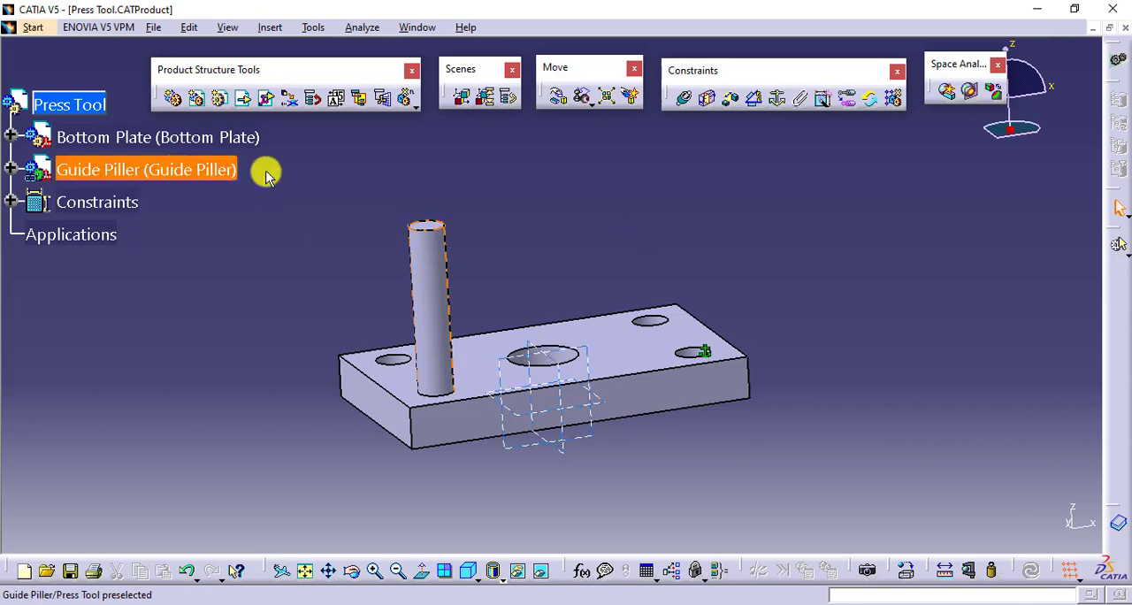
right_click(181, 171)
click(256, 369)
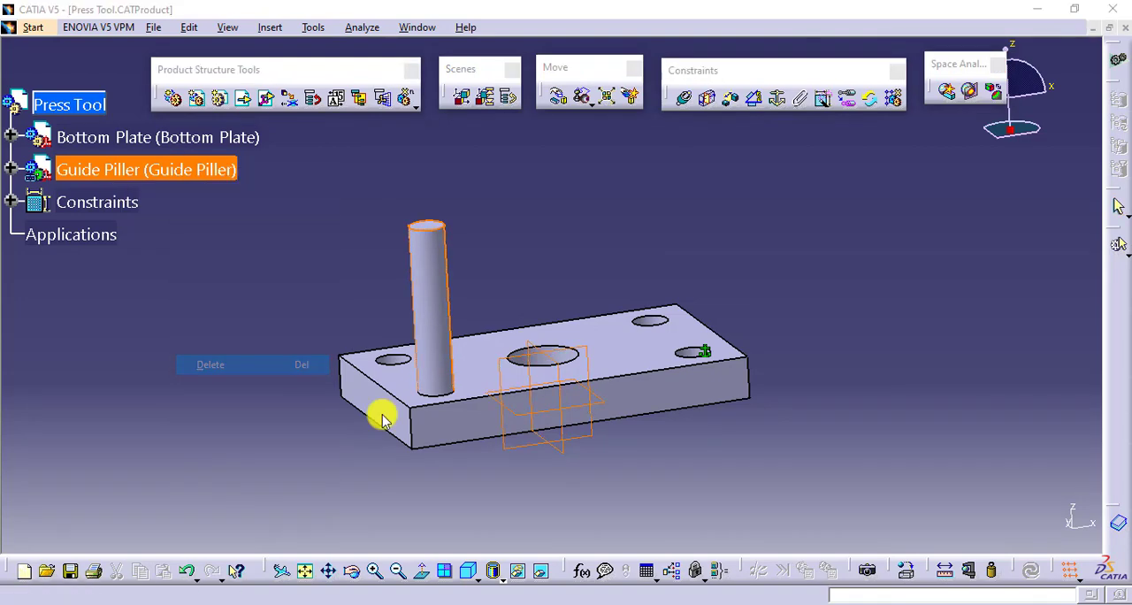
click(705, 365)
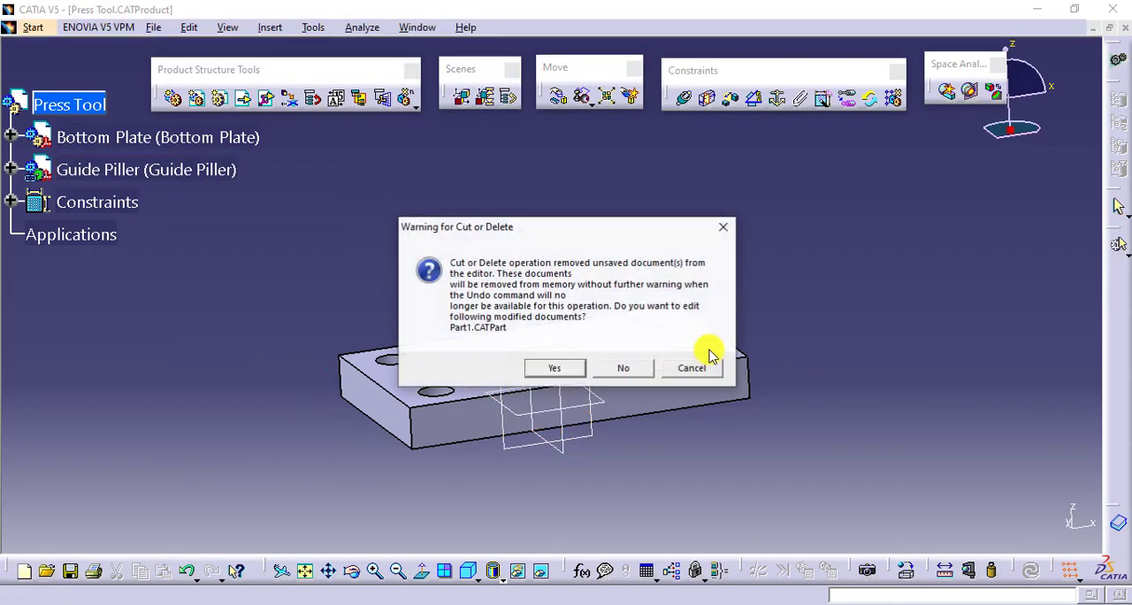
click(644, 366)
middle_drag(548, 261, 522, 238)
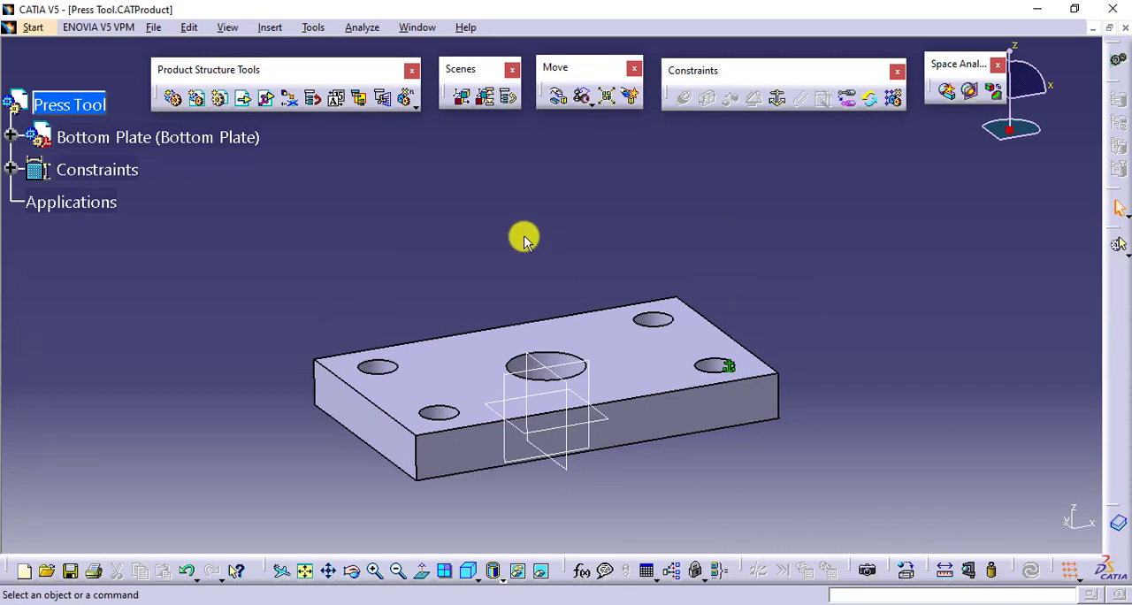
- Insert a new product under Press Tool and add a new part inside it, using the assembly's origin point
click(196, 99)
click(75, 99)
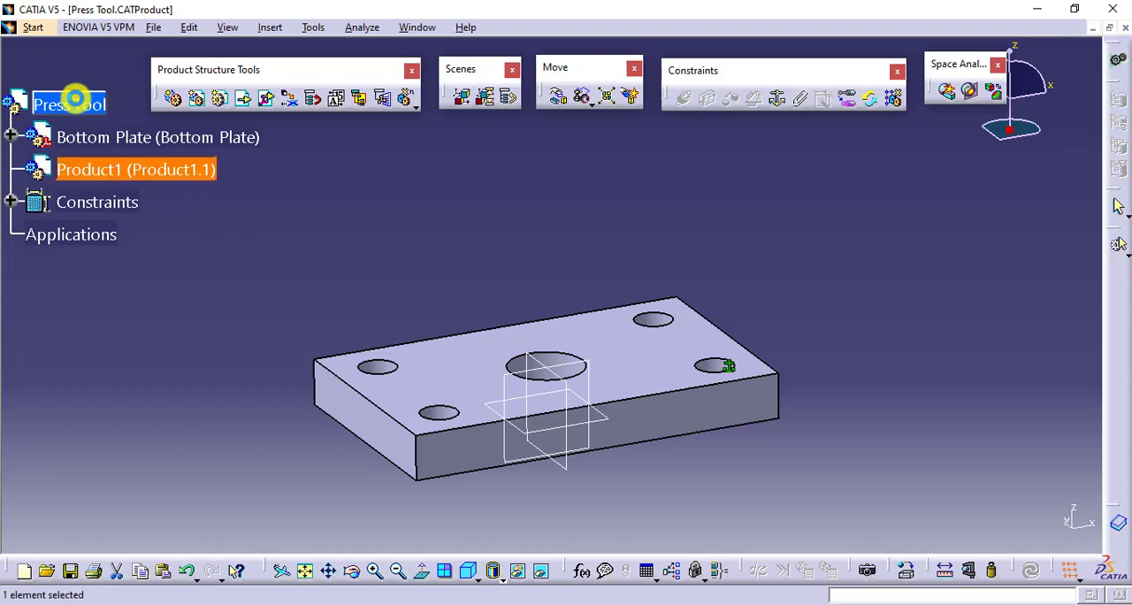
click(283, 310)
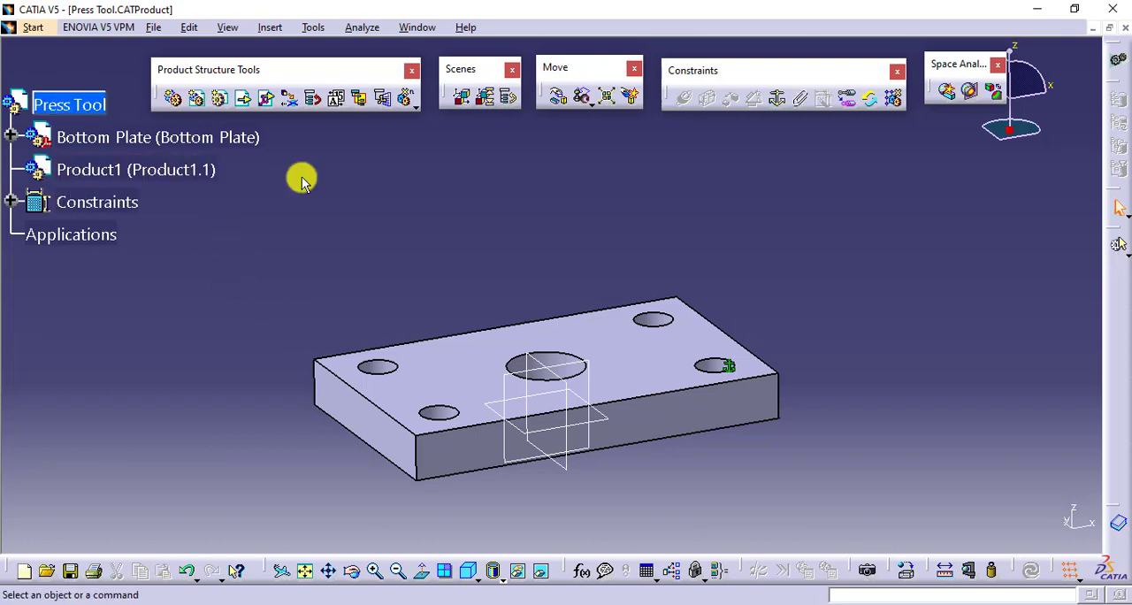
click(221, 137)
click(225, 101)
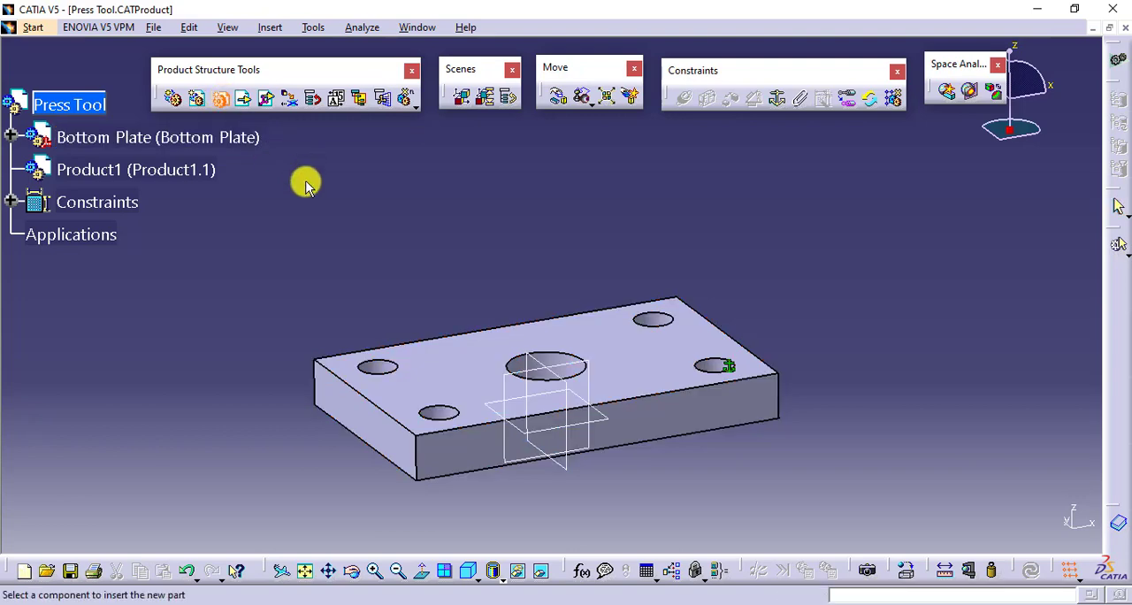
click(185, 170)
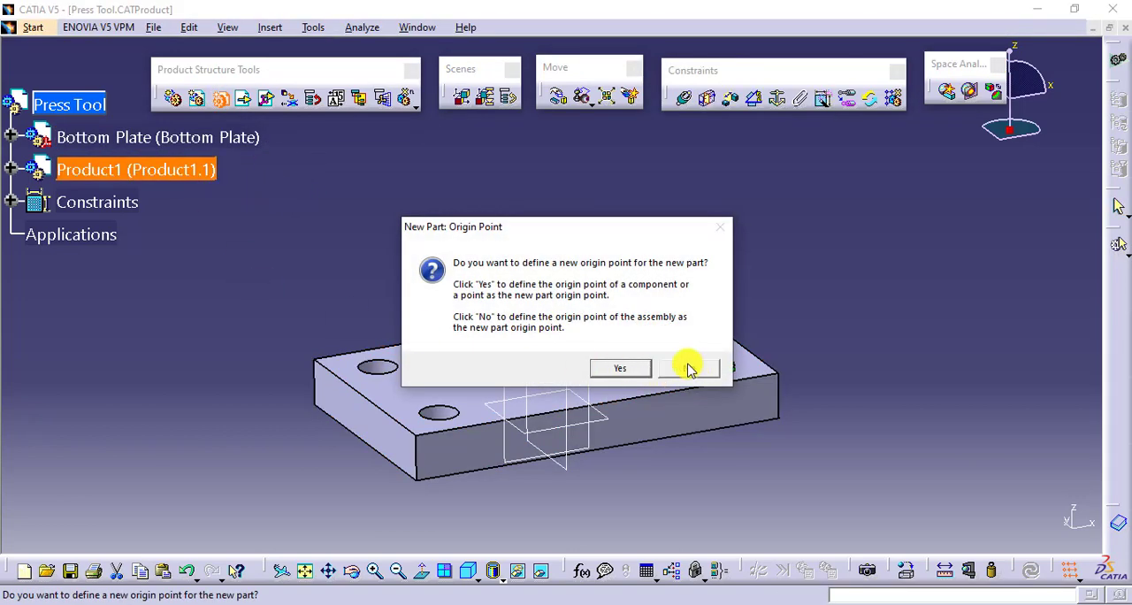
click(687, 372)
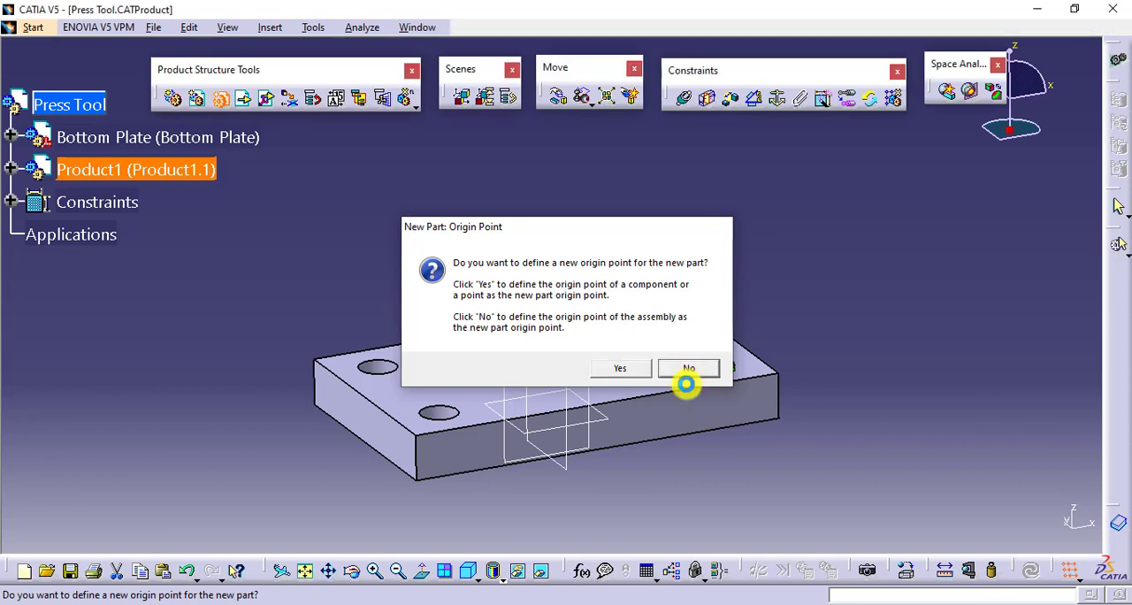
- Activate Part2 inside Product1 for editing and create a positioned sketch on its xy plane
click(10, 168)
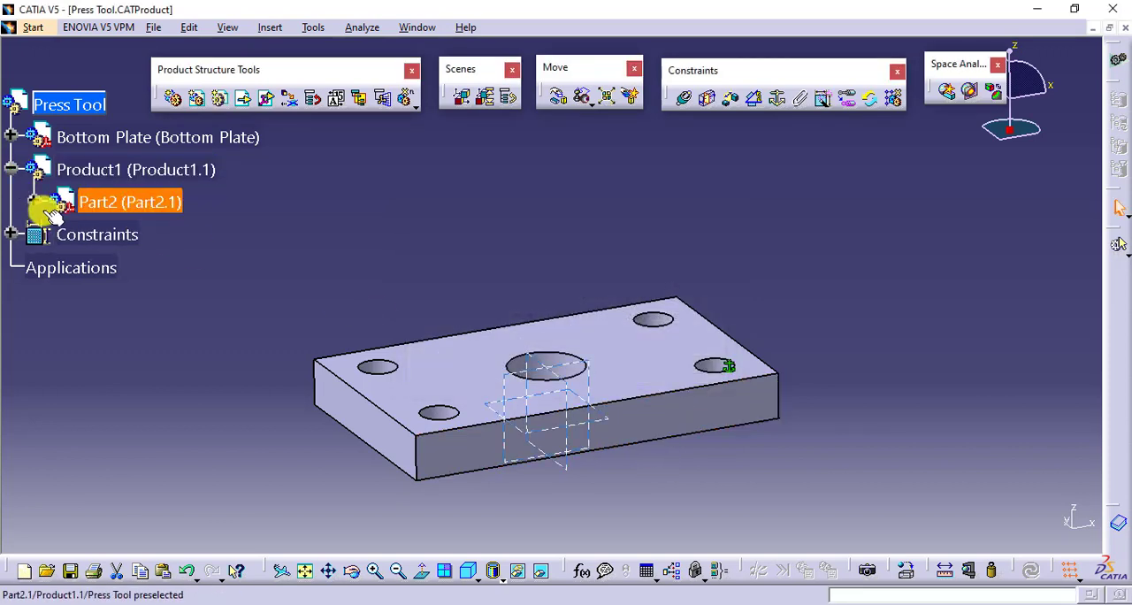
click(38, 202)
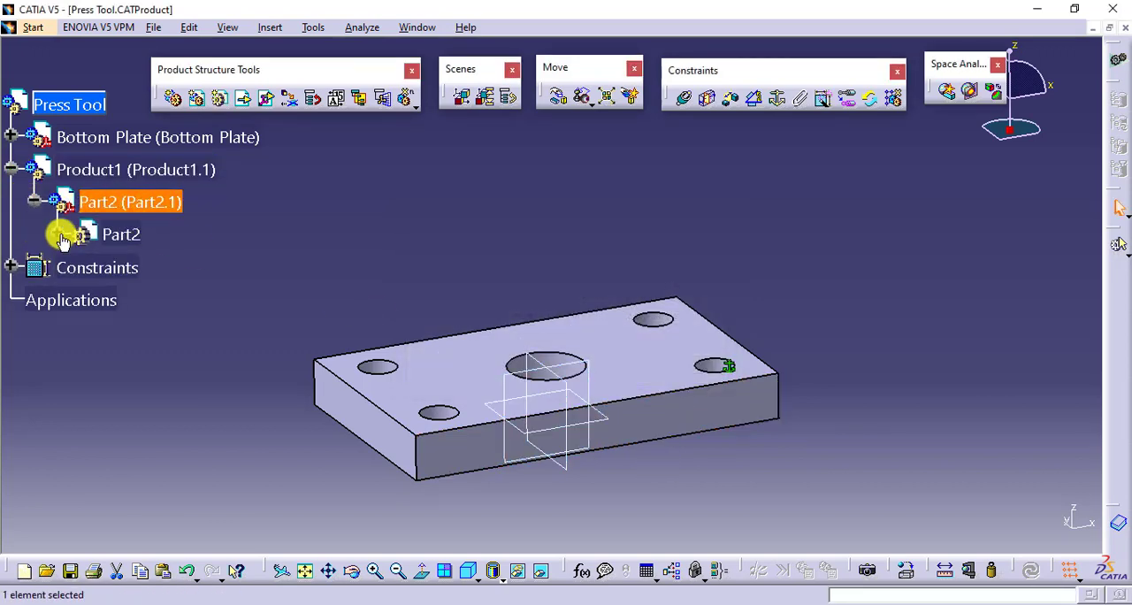
click(56, 233)
double_click(121, 233)
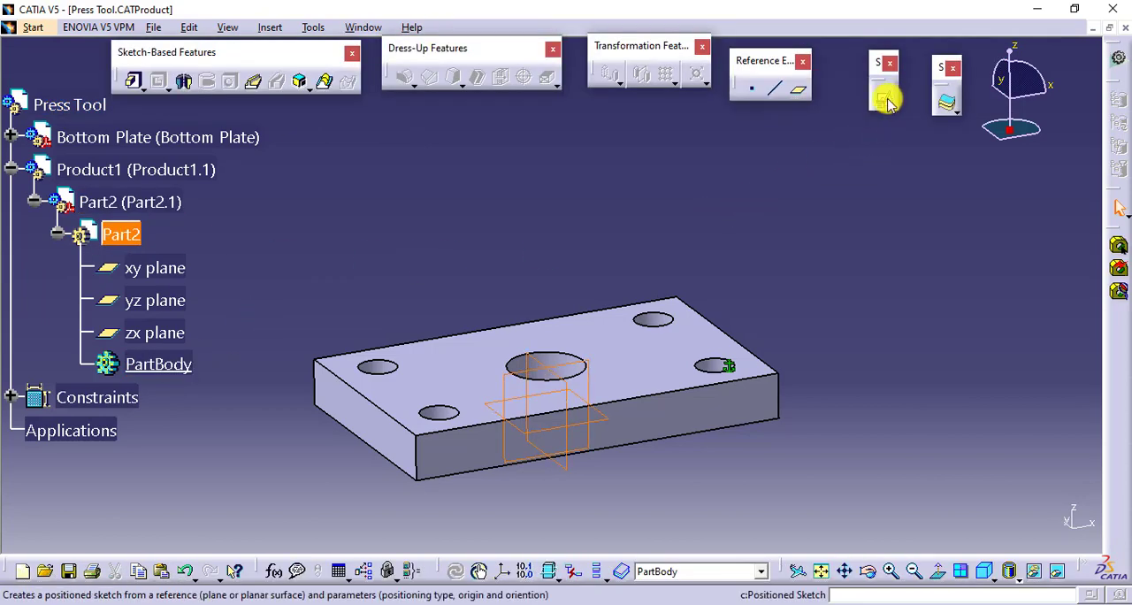
click(889, 102)
click(598, 417)
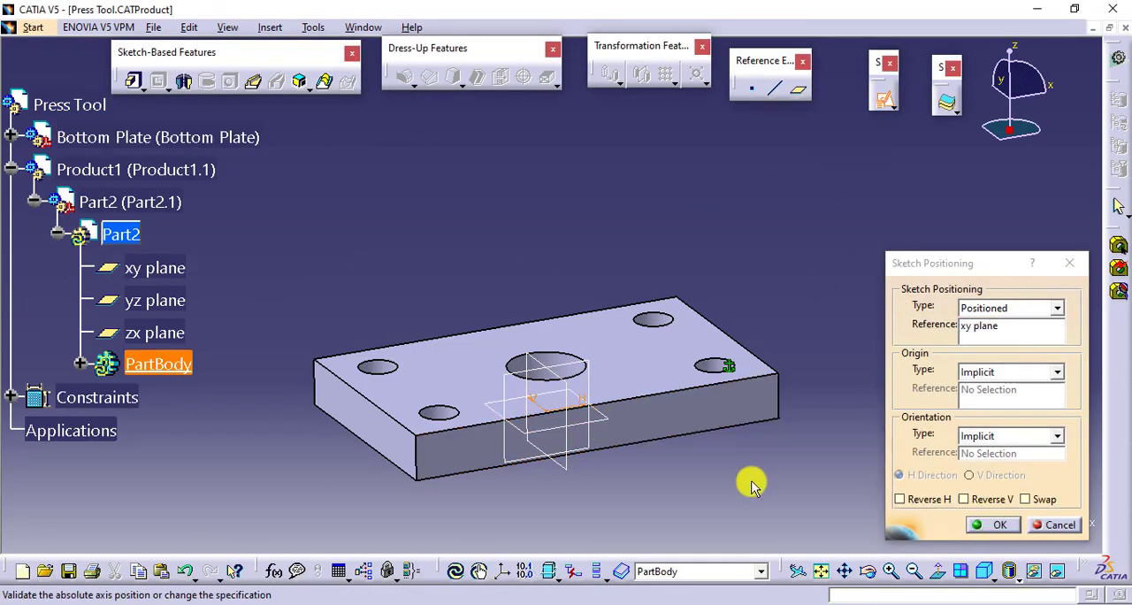
click(999, 525)
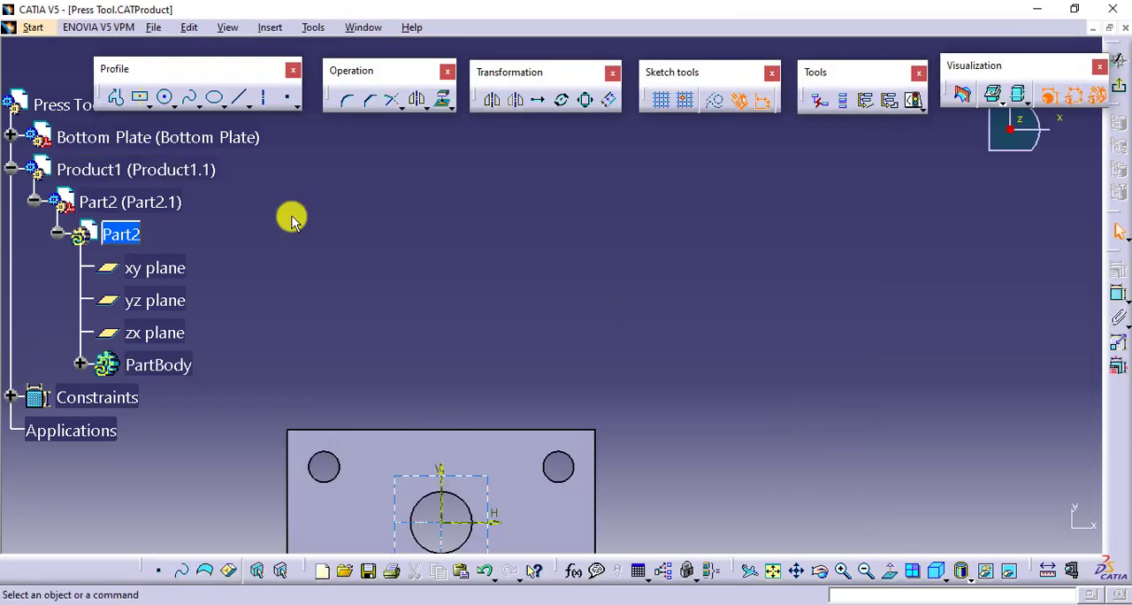
- Project the edge of the Bottom Plate's front-left corner hole into the sketch and pad the circle into a pillar
middle_drag(567, 342, 619, 160)
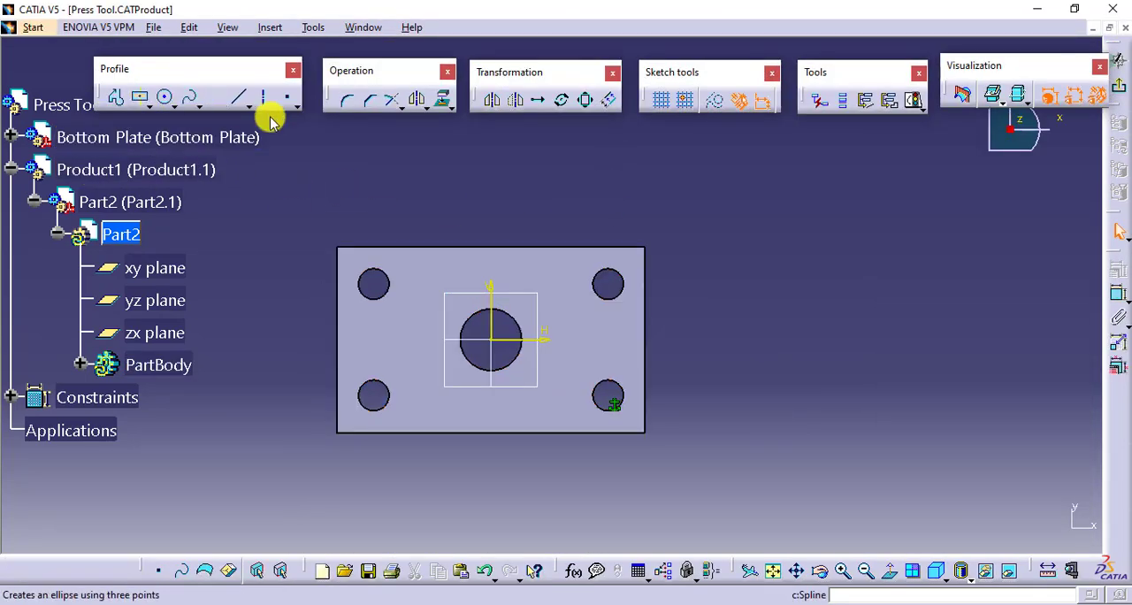
click(444, 100)
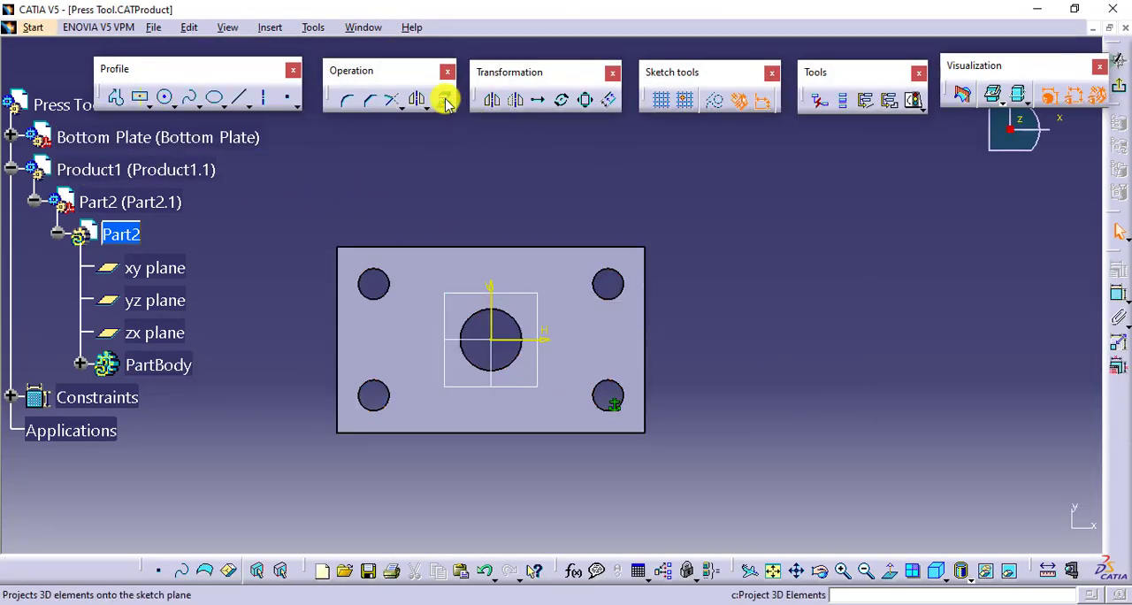
click(378, 390)
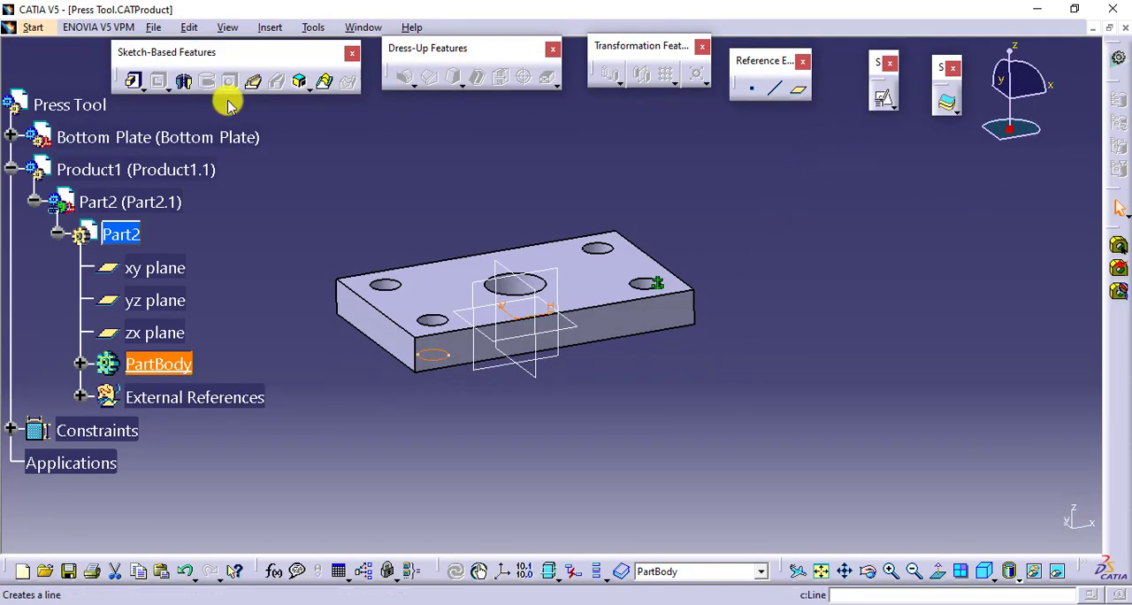
click(132, 80)
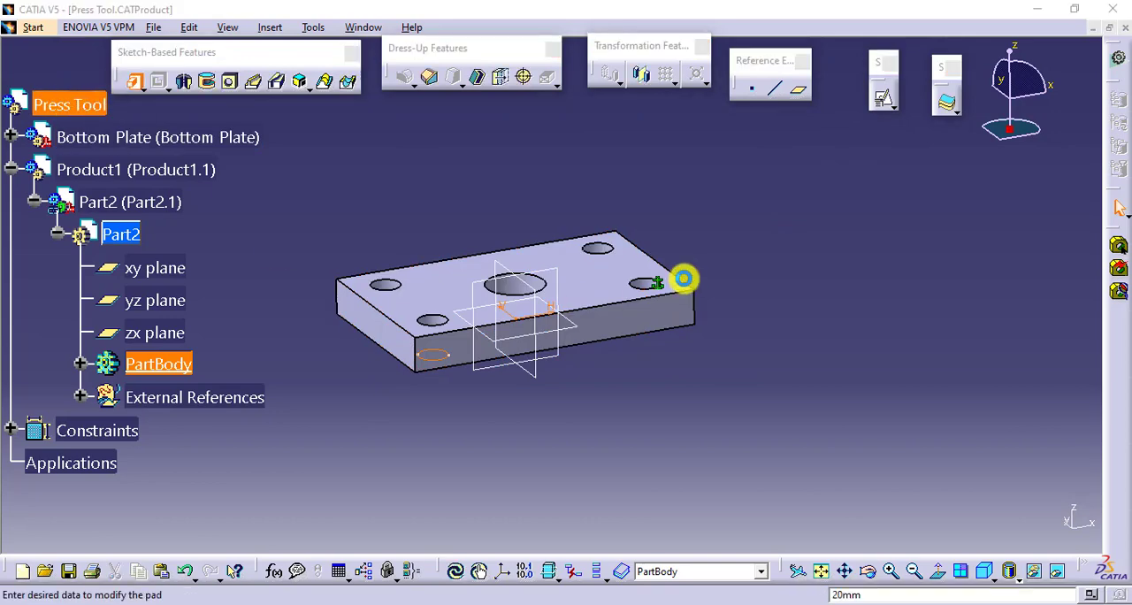
key(Return)
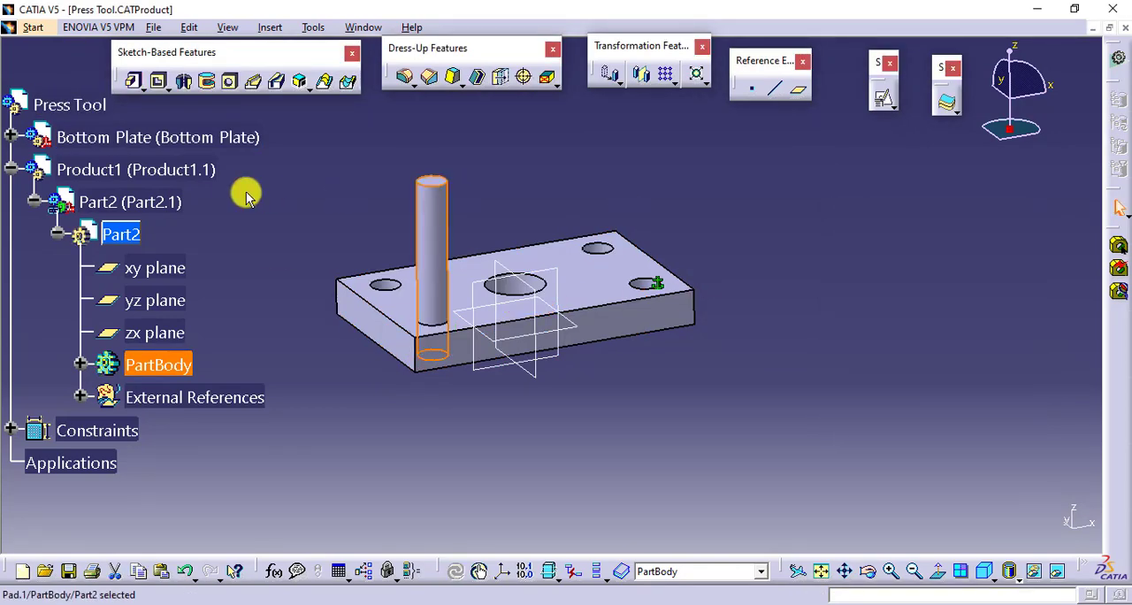
- Reactivate the Press Tool assembly and collapse the Part2 branch in the tree
double_click(91, 115)
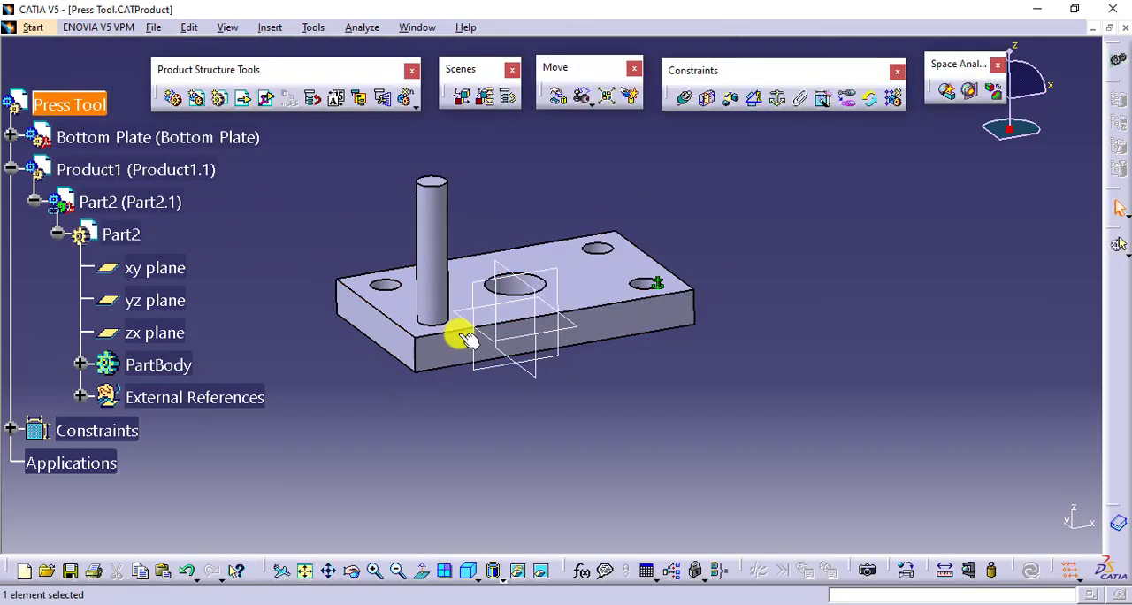
middle_drag(571, 431, 592, 462)
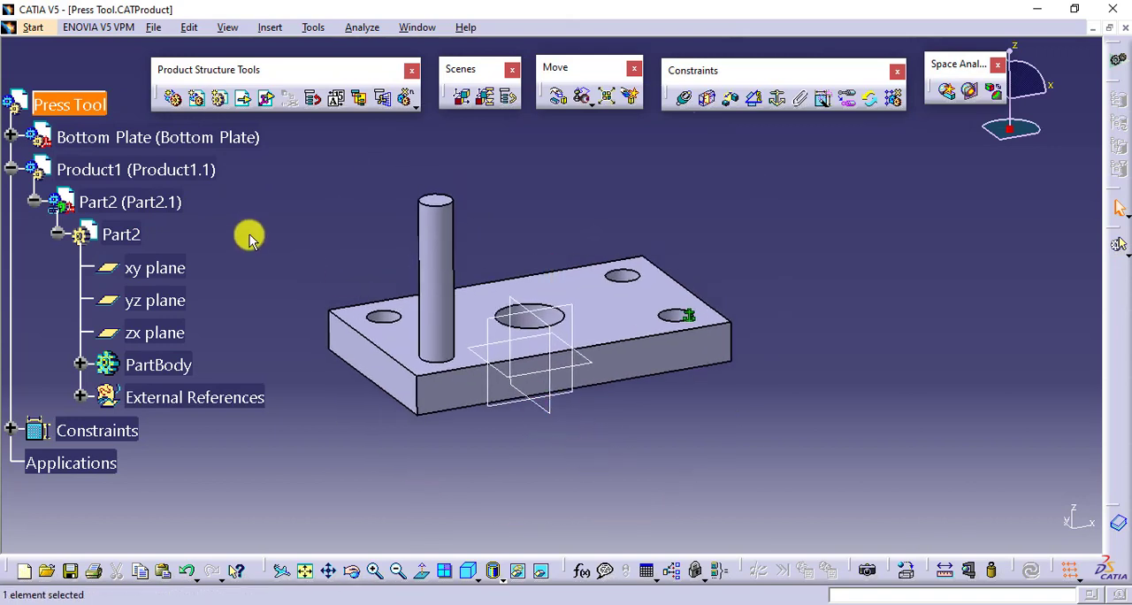
click(57, 233)
click(33, 201)
click(391, 227)
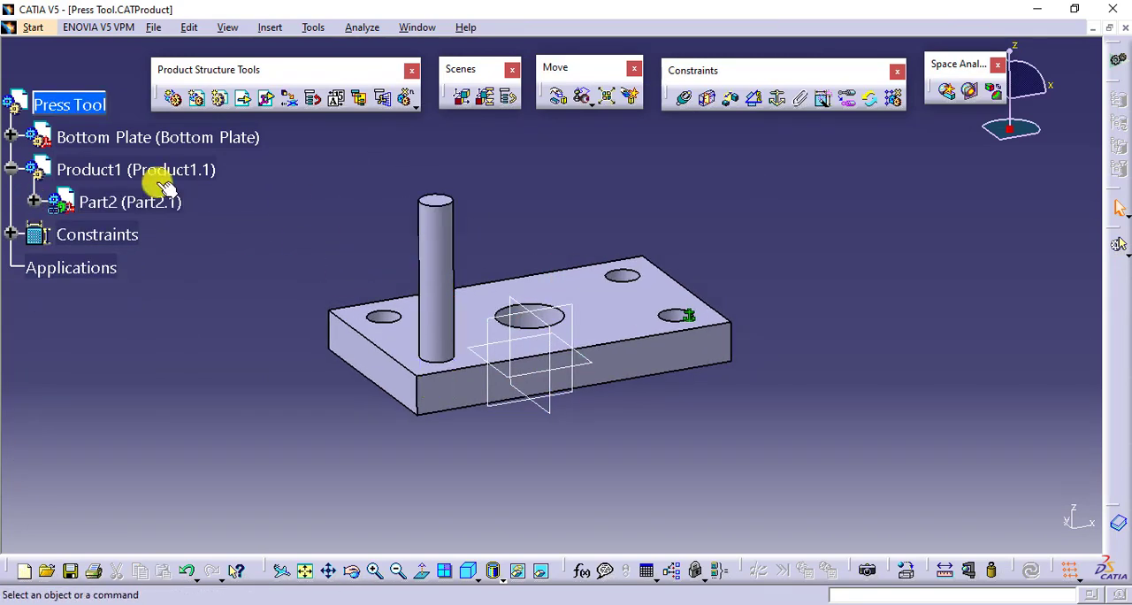
click(132, 200)
click(339, 213)
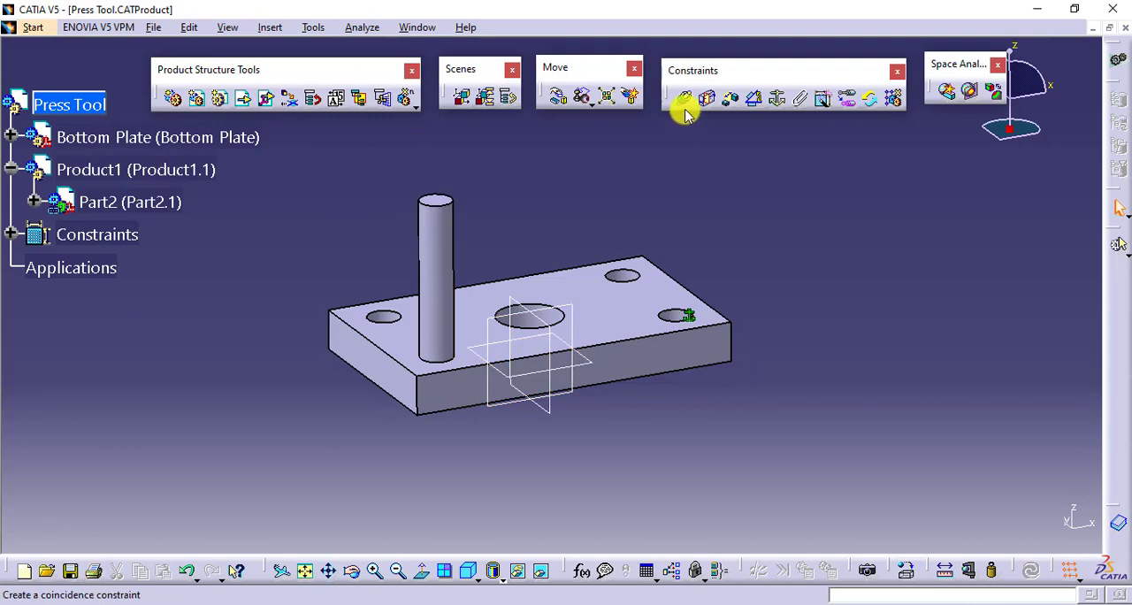
- Try to make Part2's axis coincident with its Bottom Plate hole's axis, hiding Product1 temporarily to reach the hole
click(685, 99)
click(435, 267)
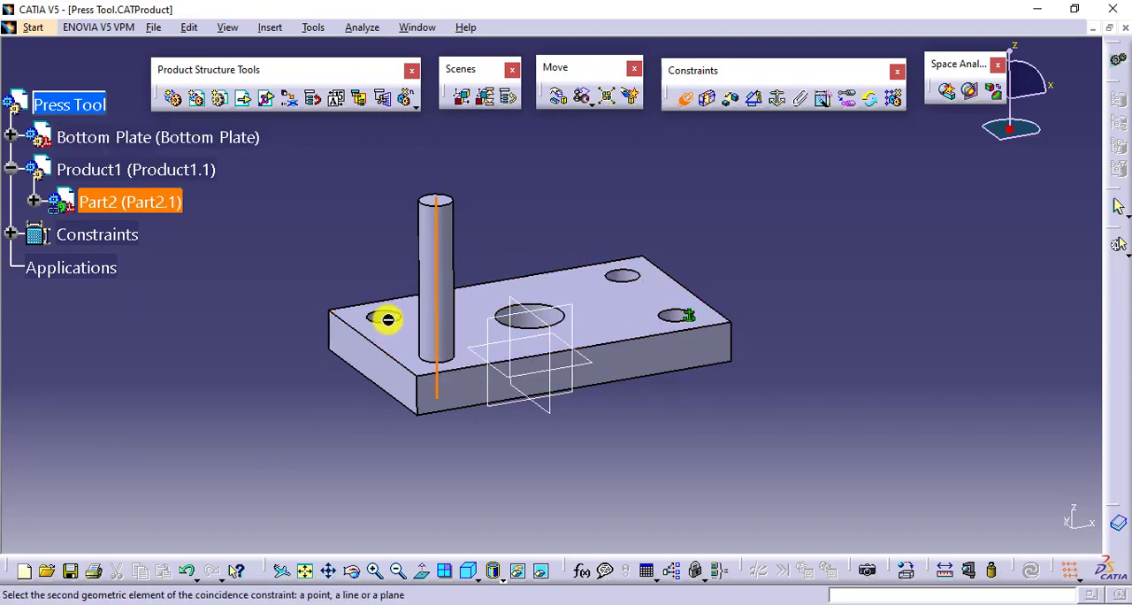
middle_drag(387, 316, 429, 255)
right_click(188, 170)
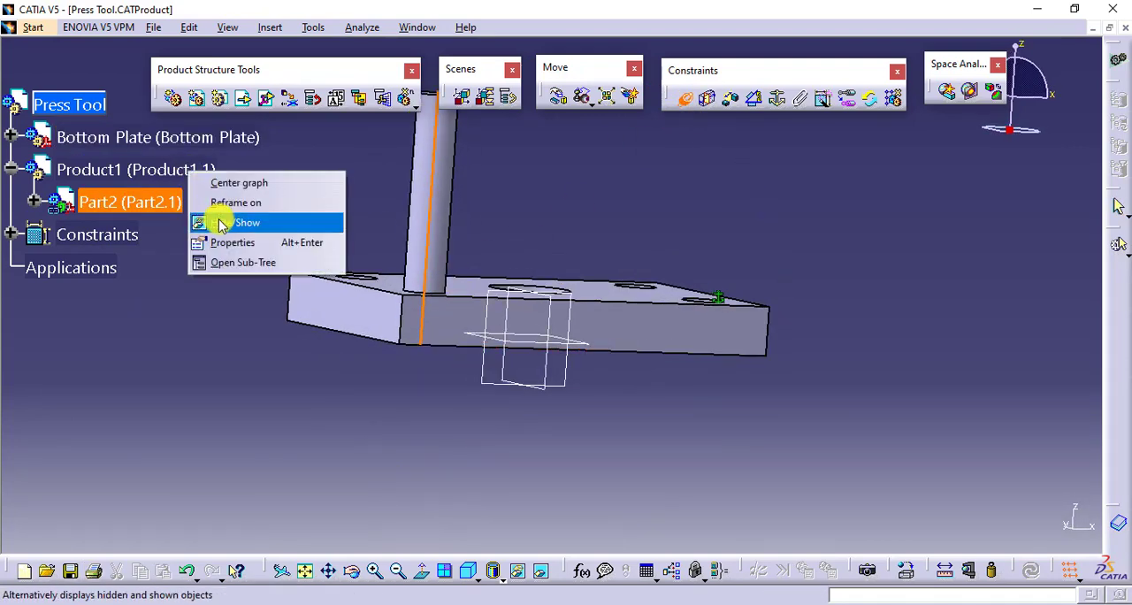
click(212, 222)
middle_drag(429, 302, 394, 410)
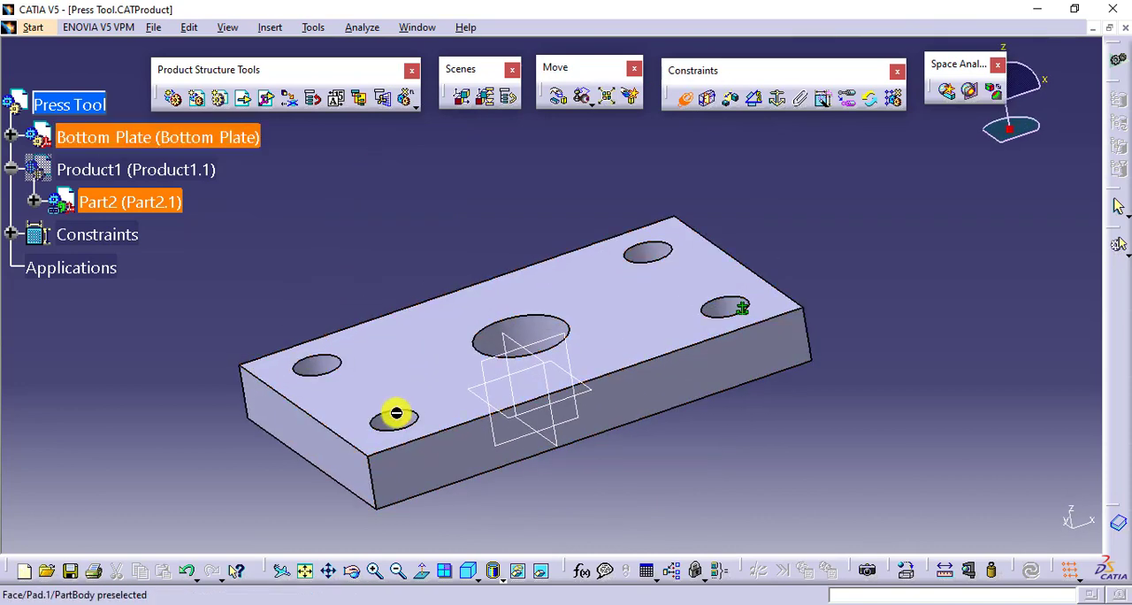
click(395, 413)
click(654, 354)
middle_drag(656, 380, 652, 438)
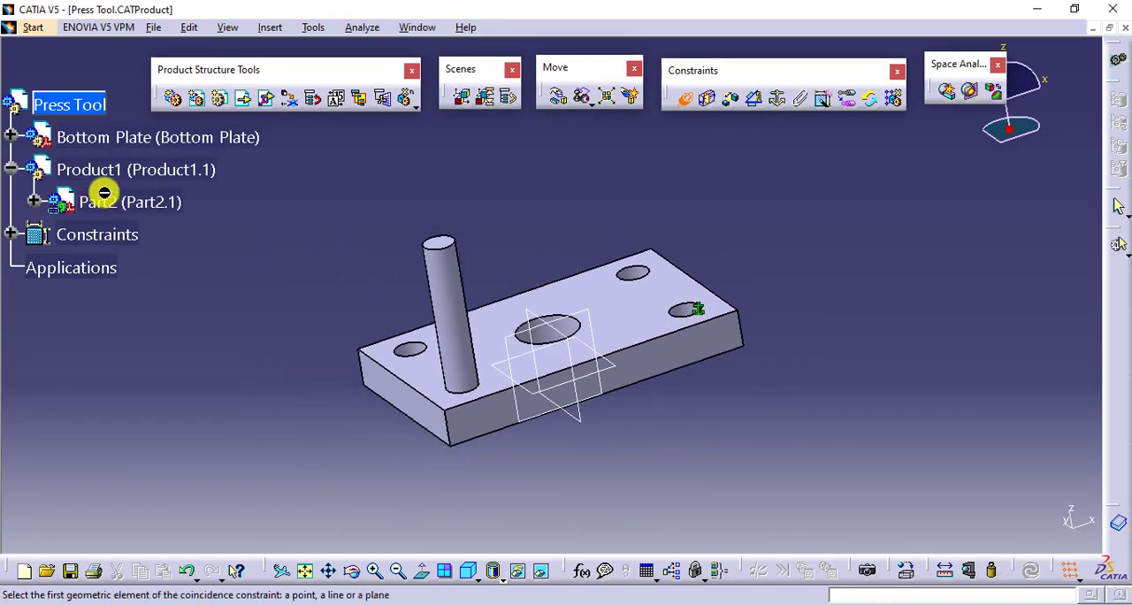
click(689, 103)
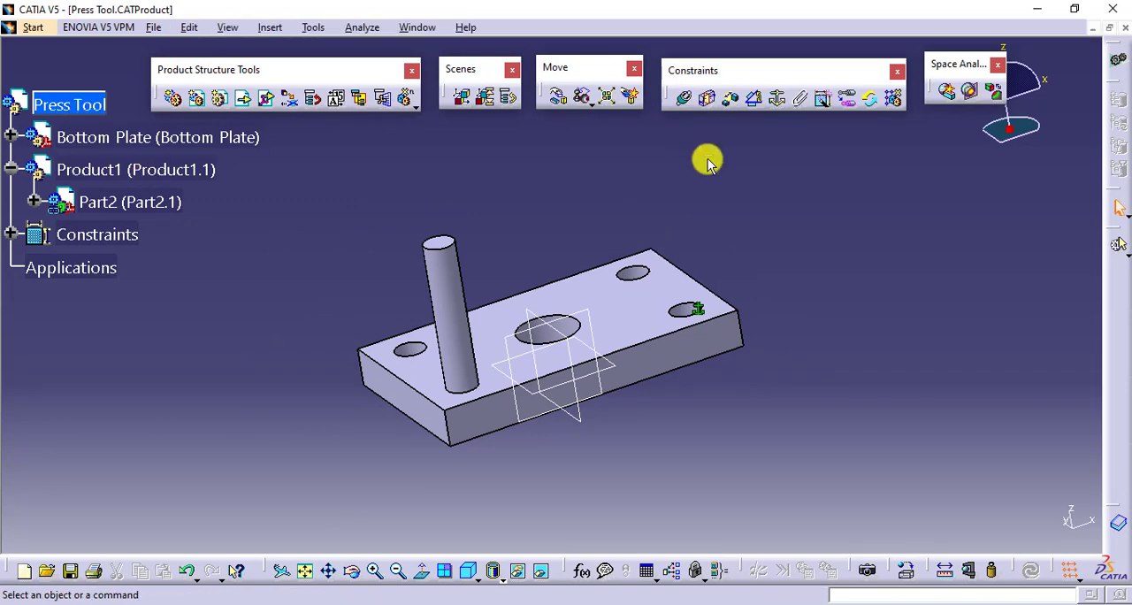
- Insert a new part into Product1, keeping the assembly's origin point as the part origin
middle_drag(764, 298, 698, 347)
middle_drag(489, 227, 578, 212)
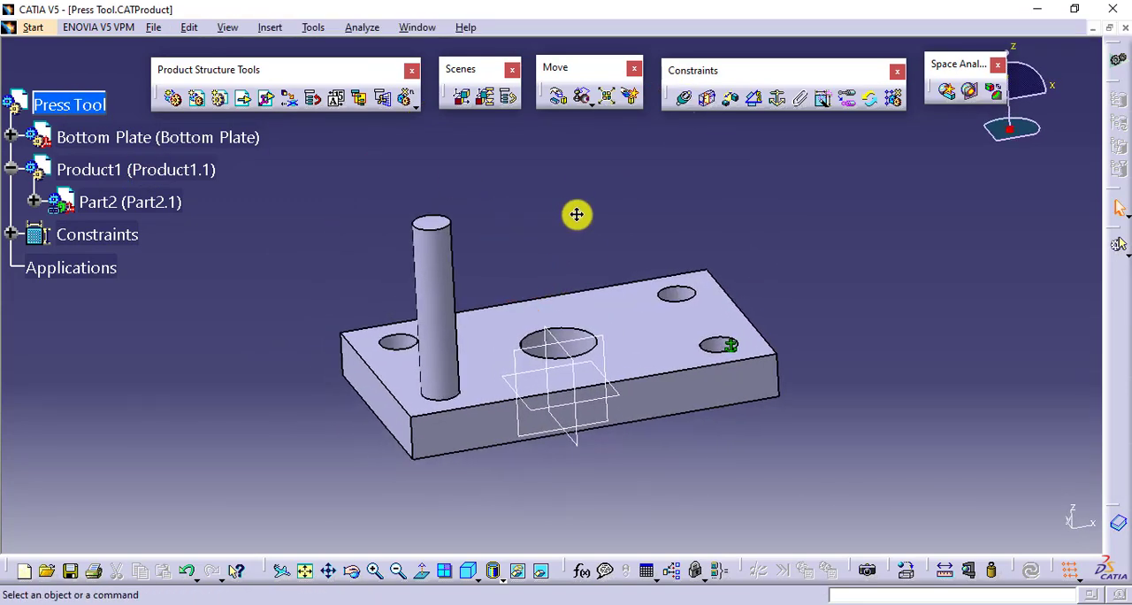
click(219, 99)
click(138, 171)
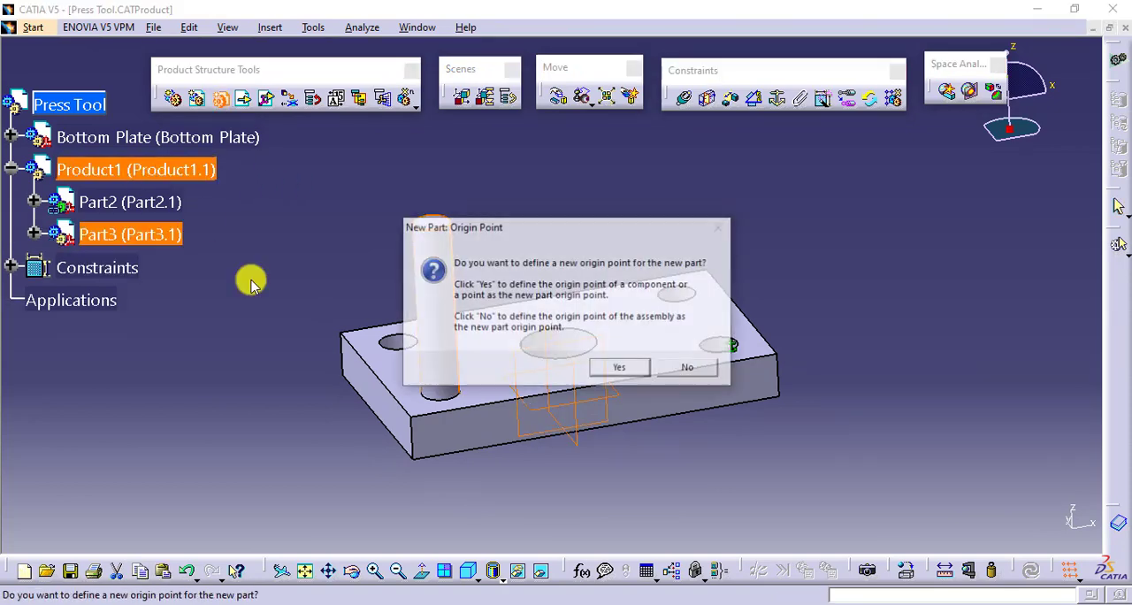
click(689, 369)
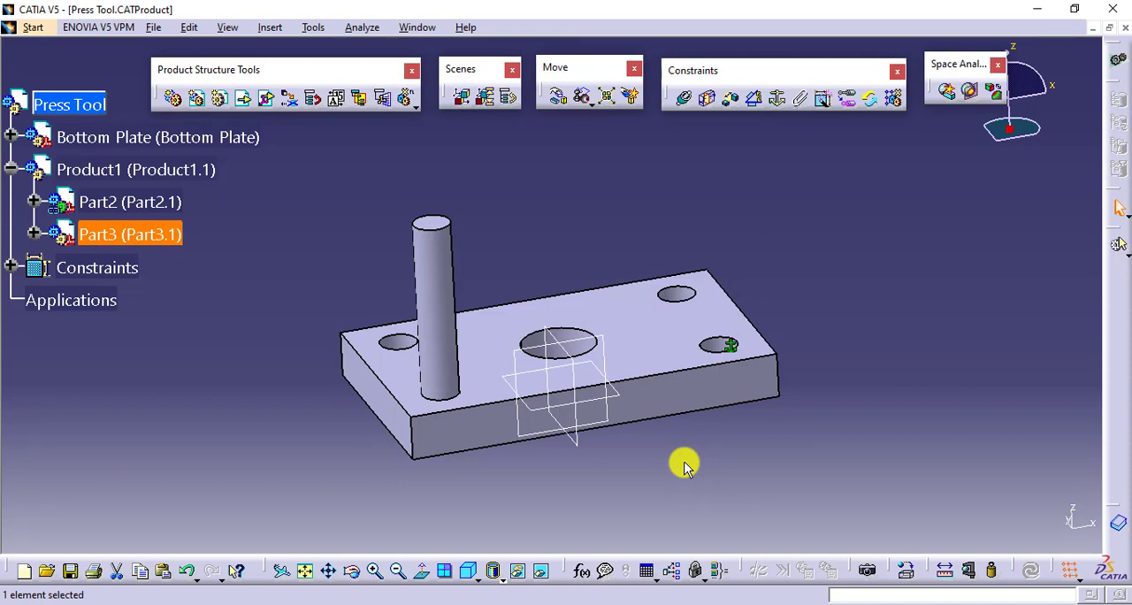
- Expand Part3 in the tree and activate it for editing
double_click(39, 239)
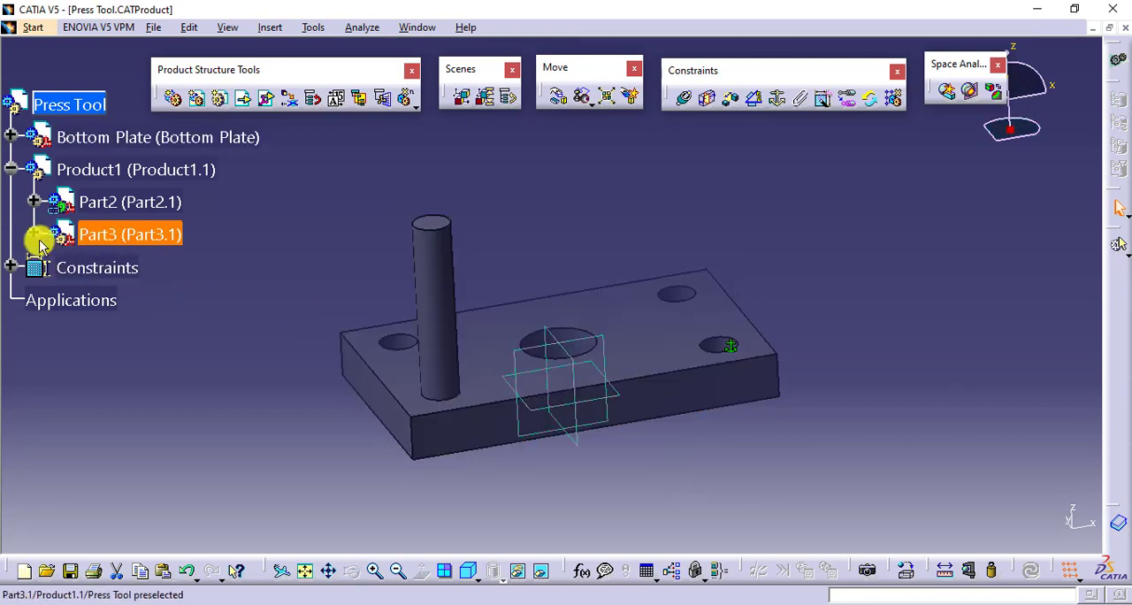
click(34, 234)
click(86, 238)
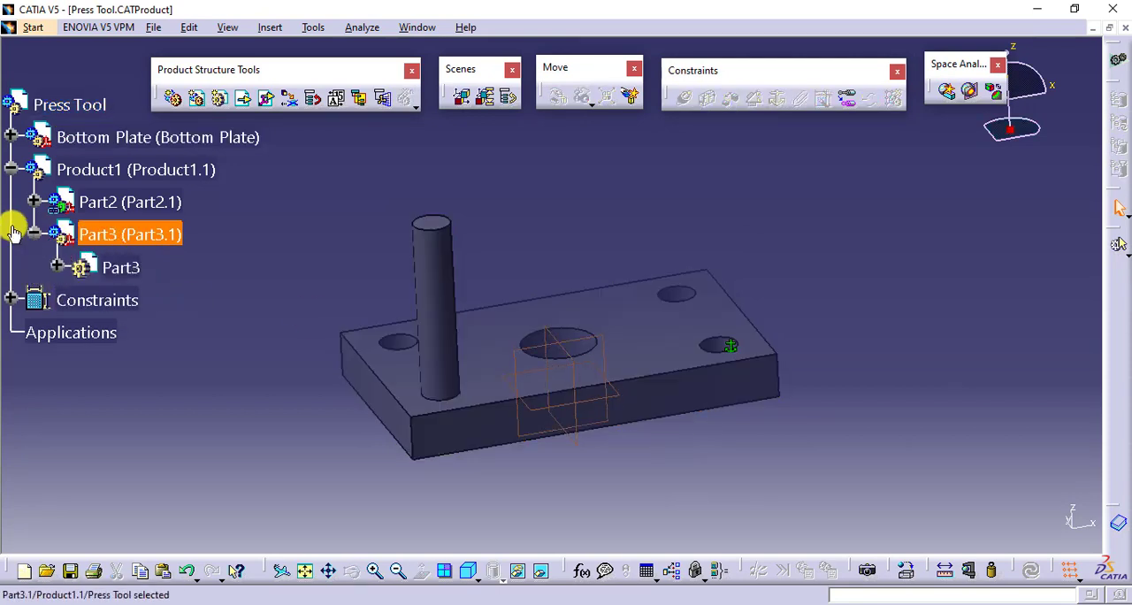
click(127, 265)
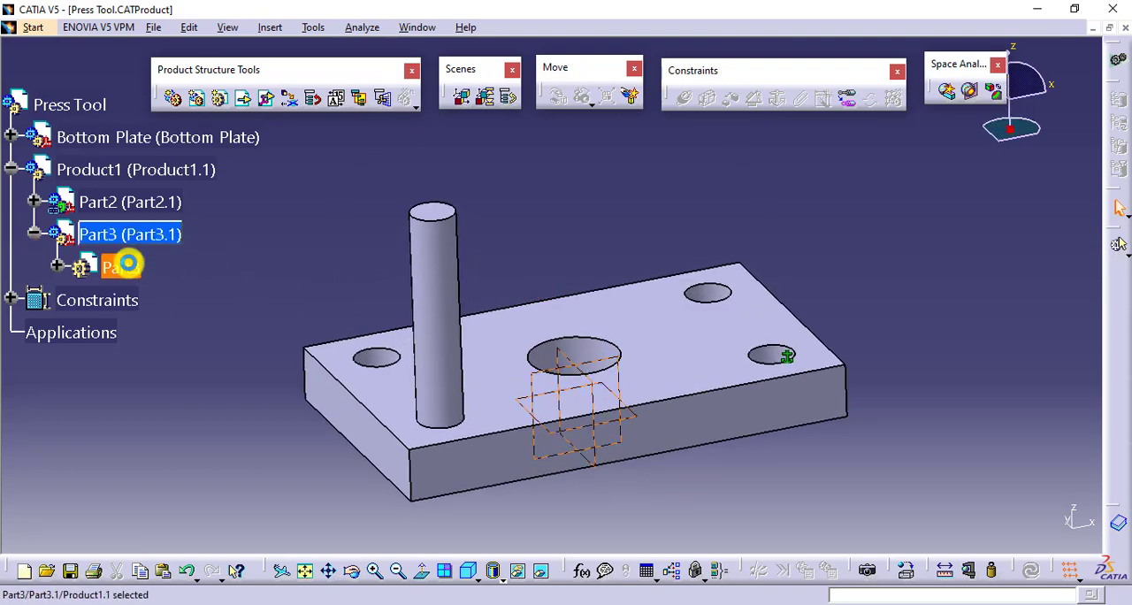
middle_drag(566, 260, 621, 208)
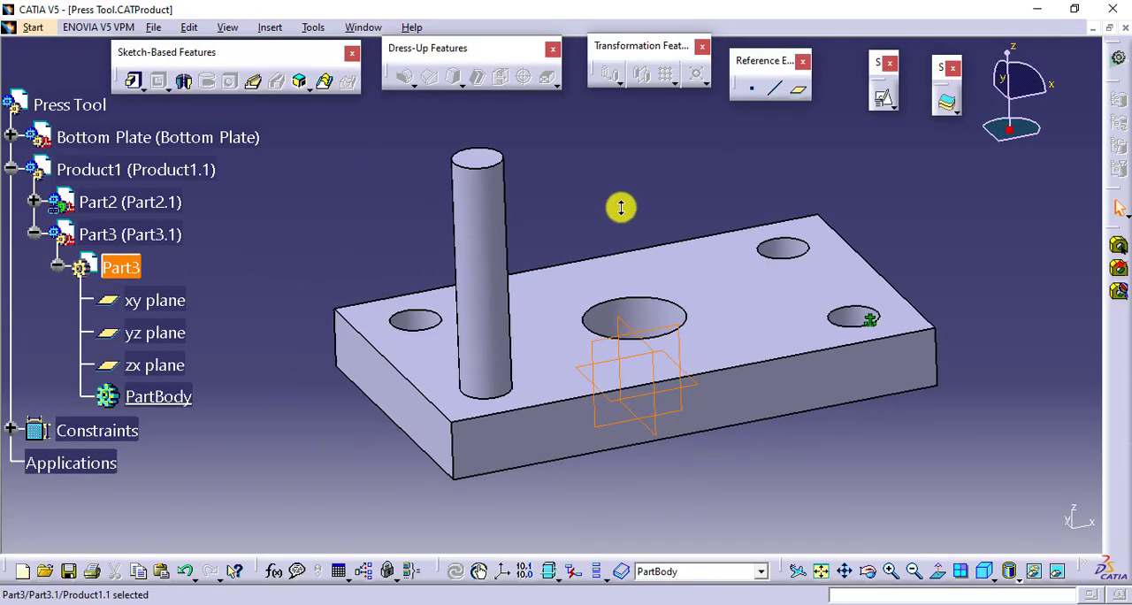
click(620, 208)
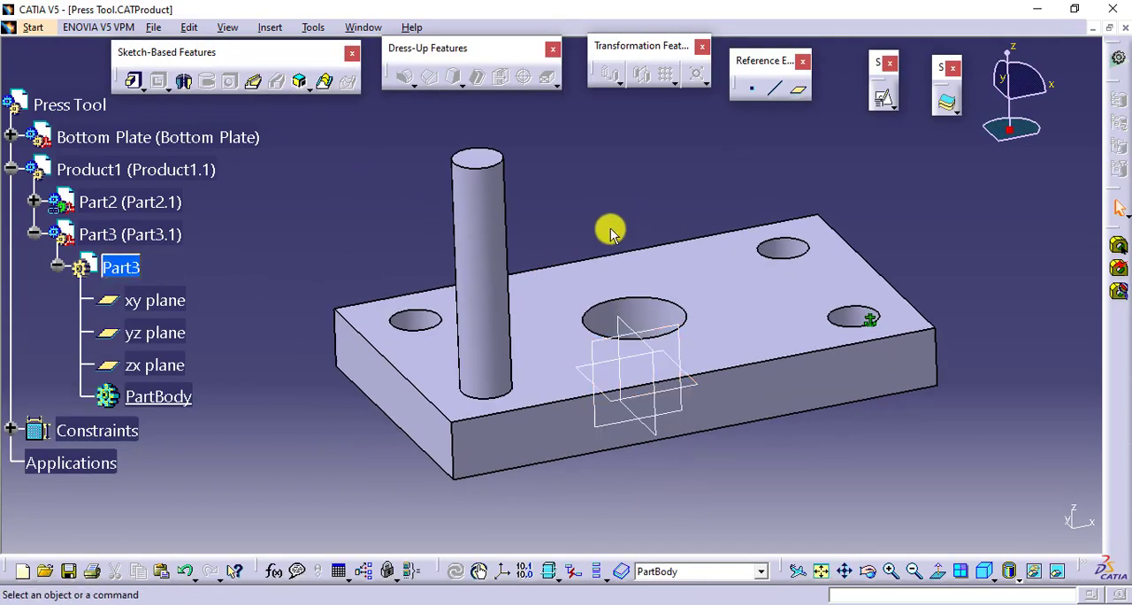
- Create a reference plane offset 10 mm below the pillar's top face
click(796, 95)
click(480, 160)
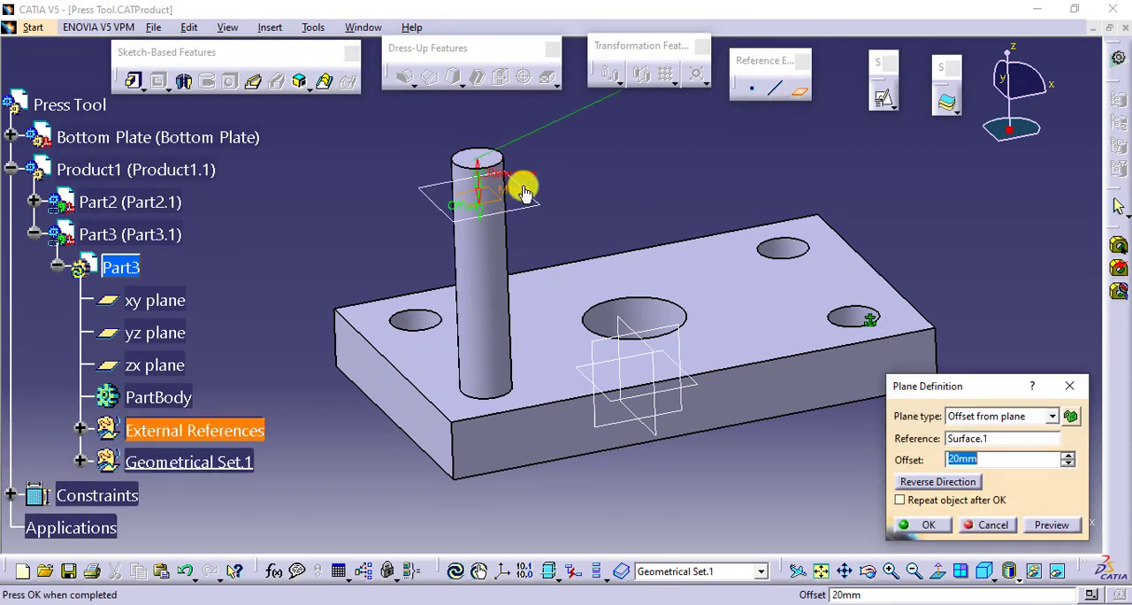
text(10)
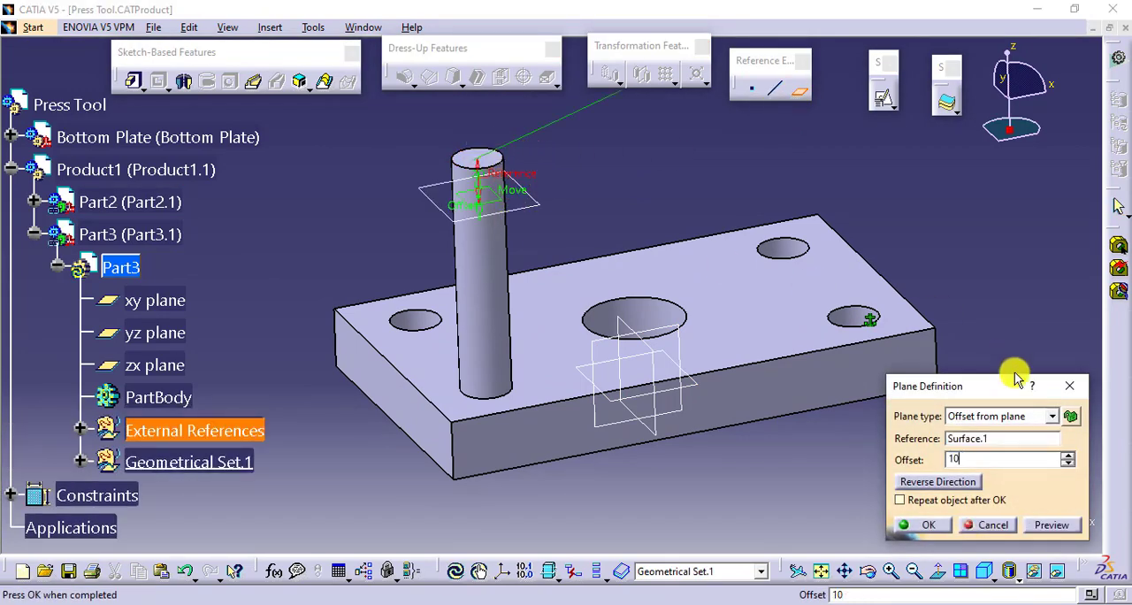
key(Return)
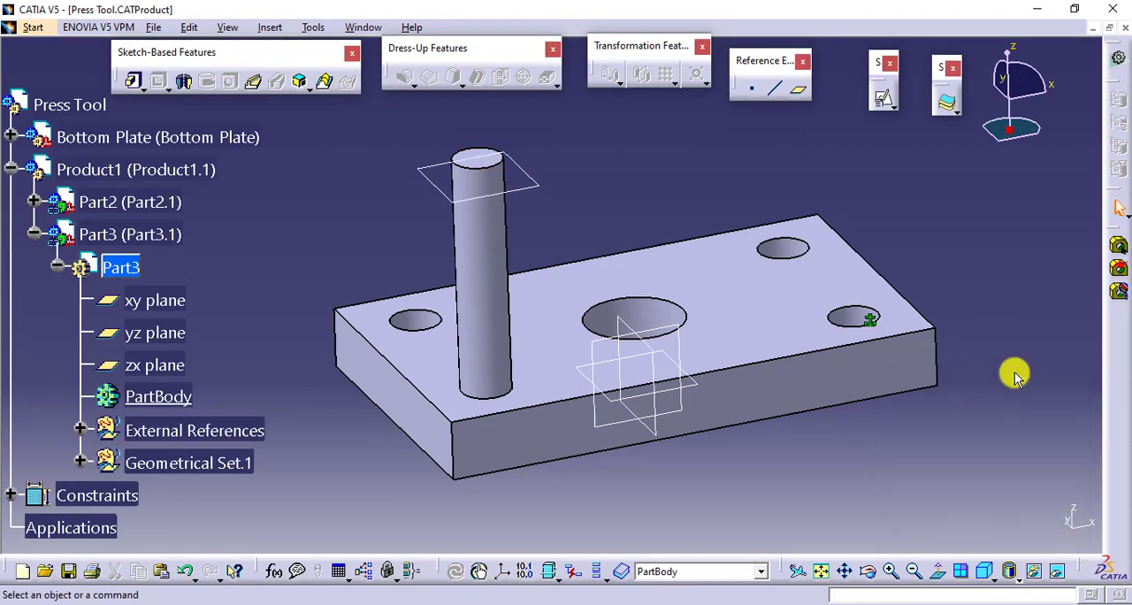
- Create a positioned sketch on the offset plane and project the pillar's circular edge into it
click(881, 99)
click(535, 184)
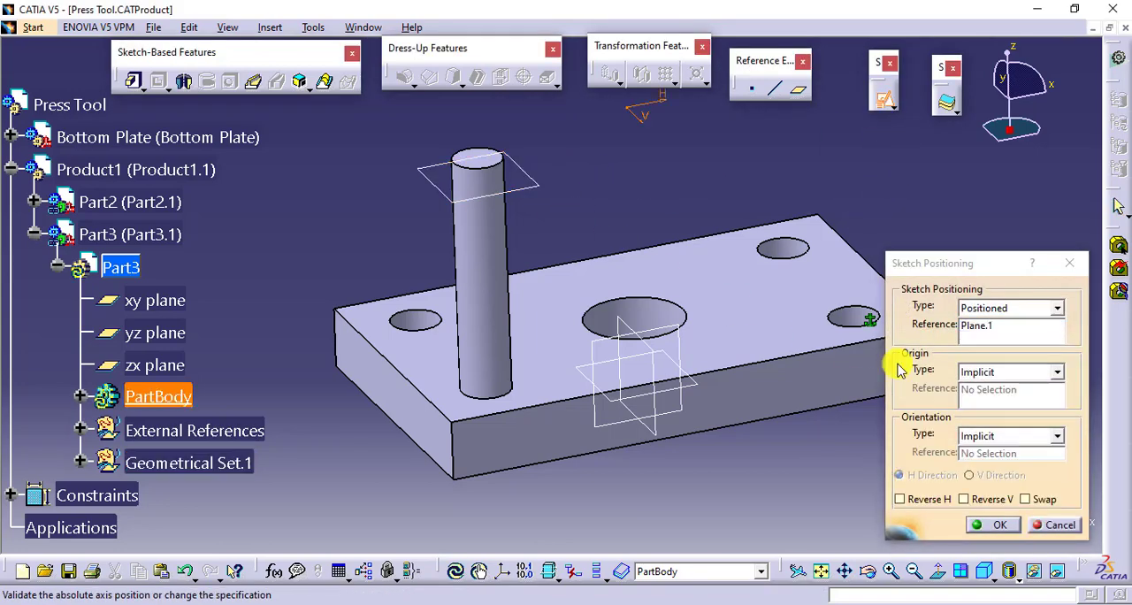
click(990, 524)
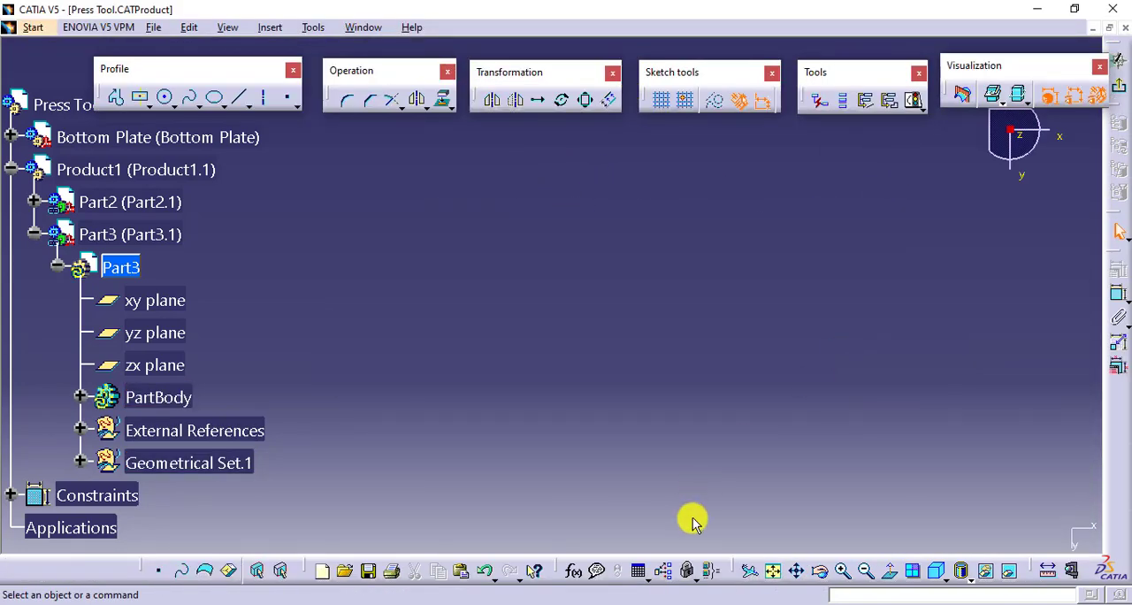
click(772, 570)
middle_drag(577, 318, 702, 344)
click(165, 100)
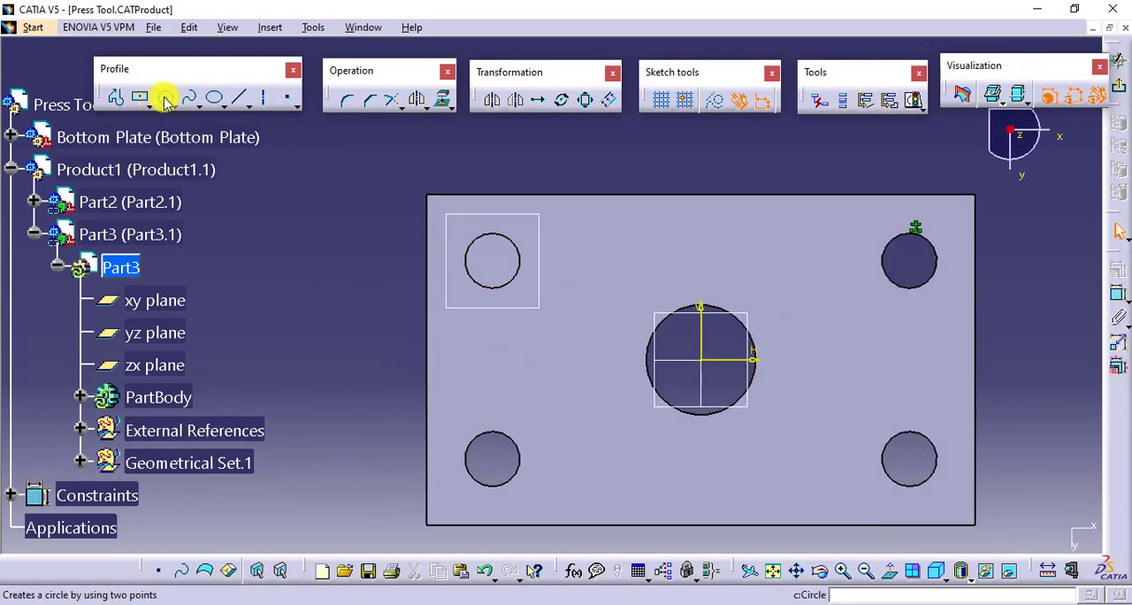
click(442, 98)
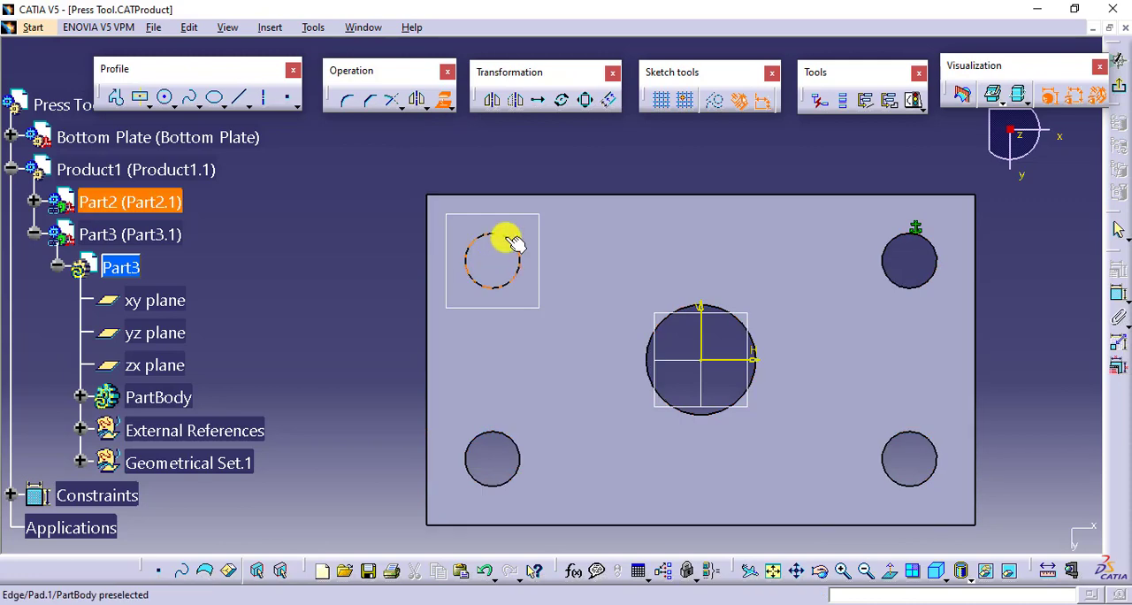
click(516, 244)
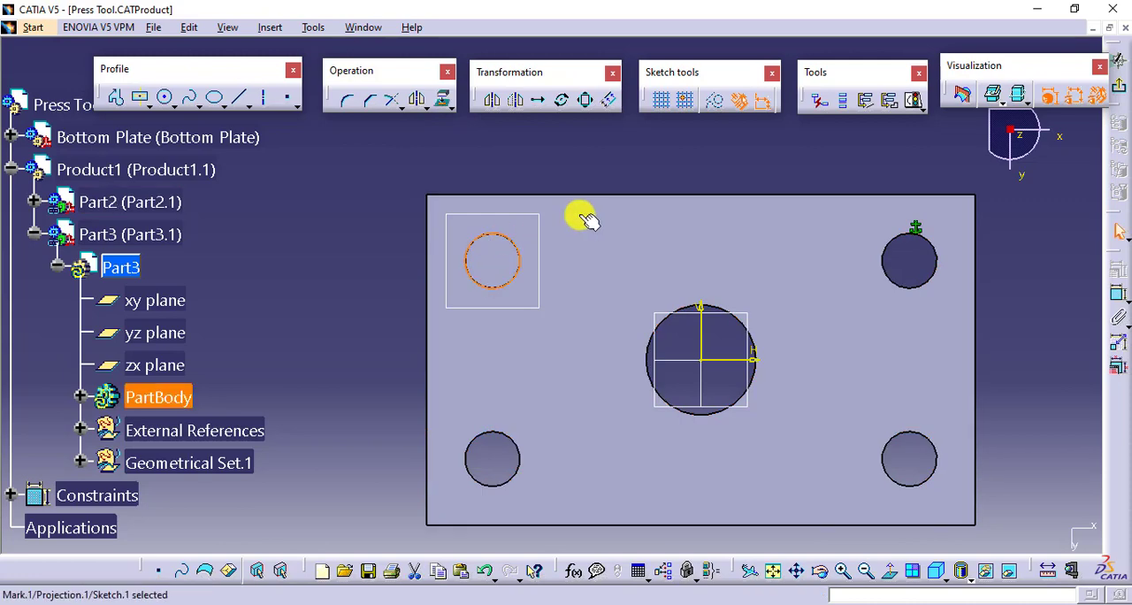
- Sketch a circle outside the Bottom Plate and dimension it to a 40 mm diameter
click(165, 98)
click(344, 229)
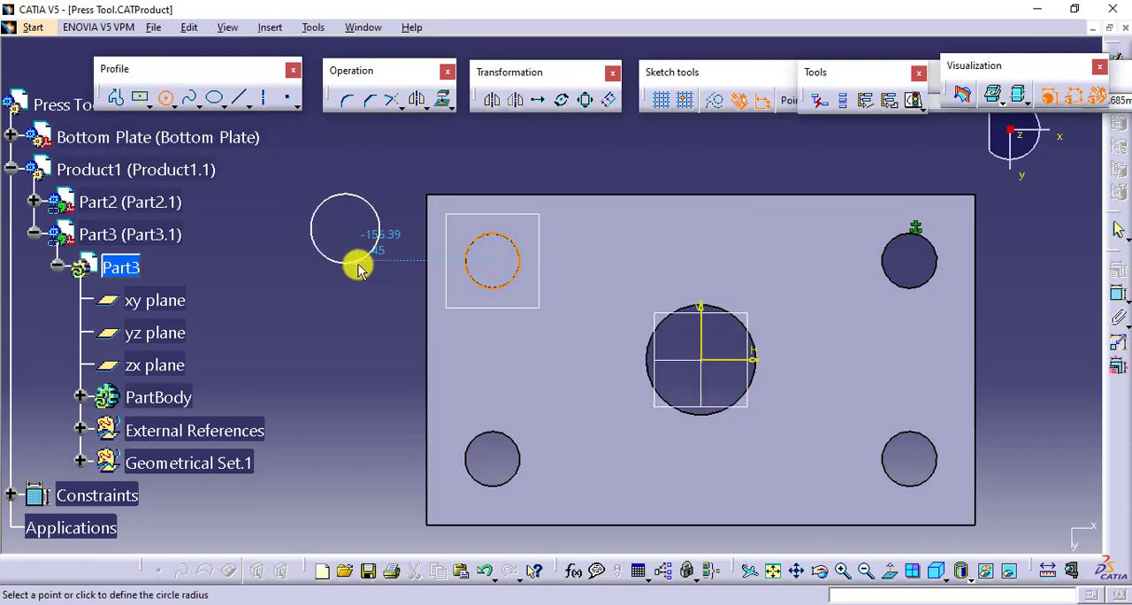
click(357, 270)
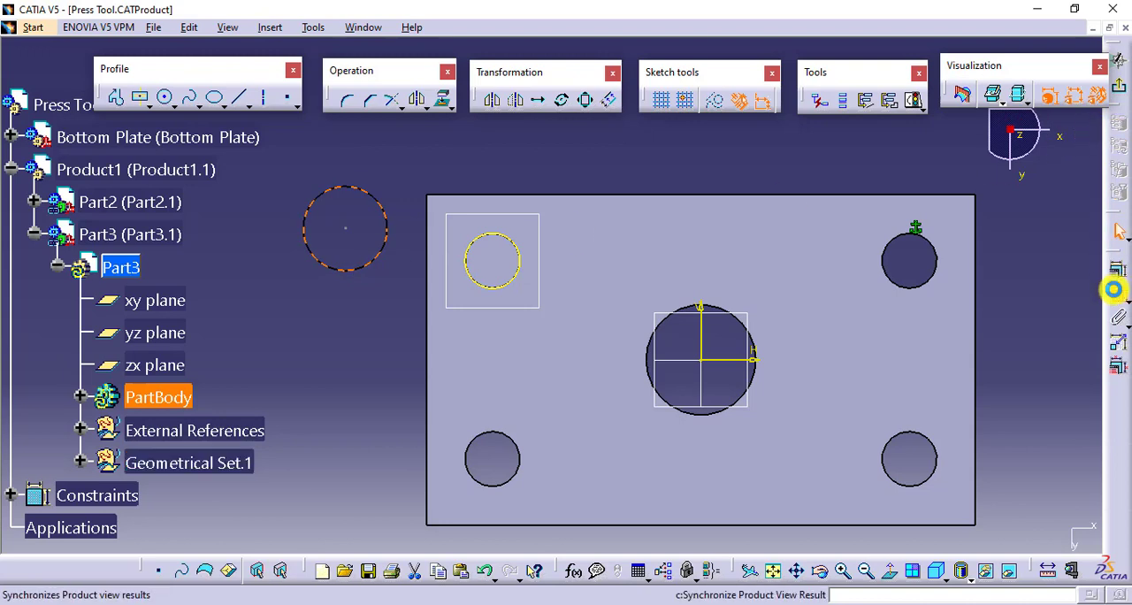
click(1114, 288)
click(434, 159)
double_click(434, 158)
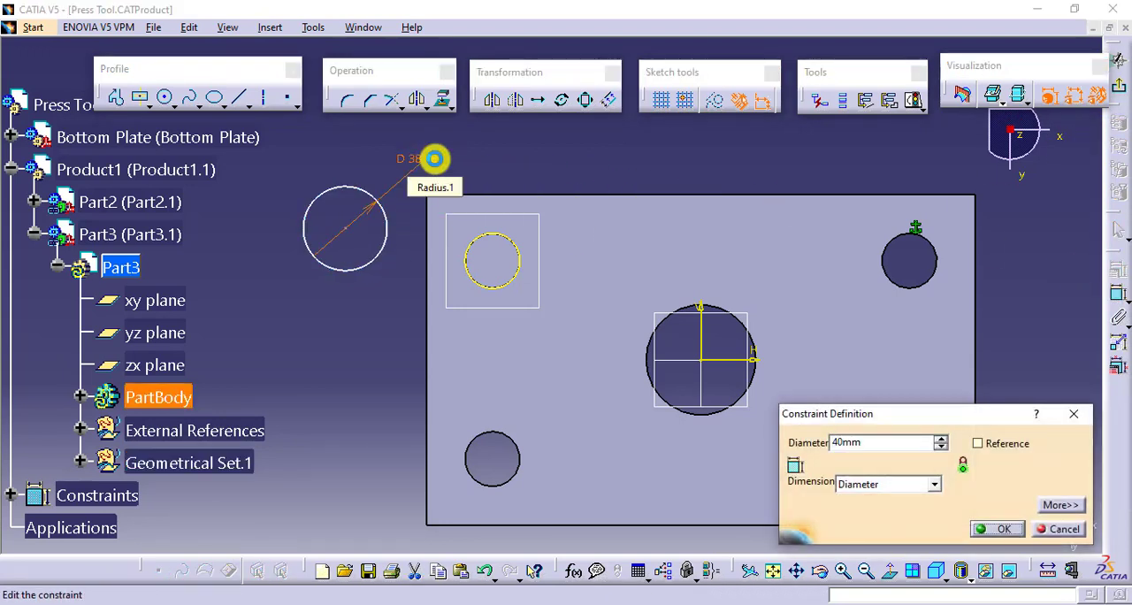
key(Return)
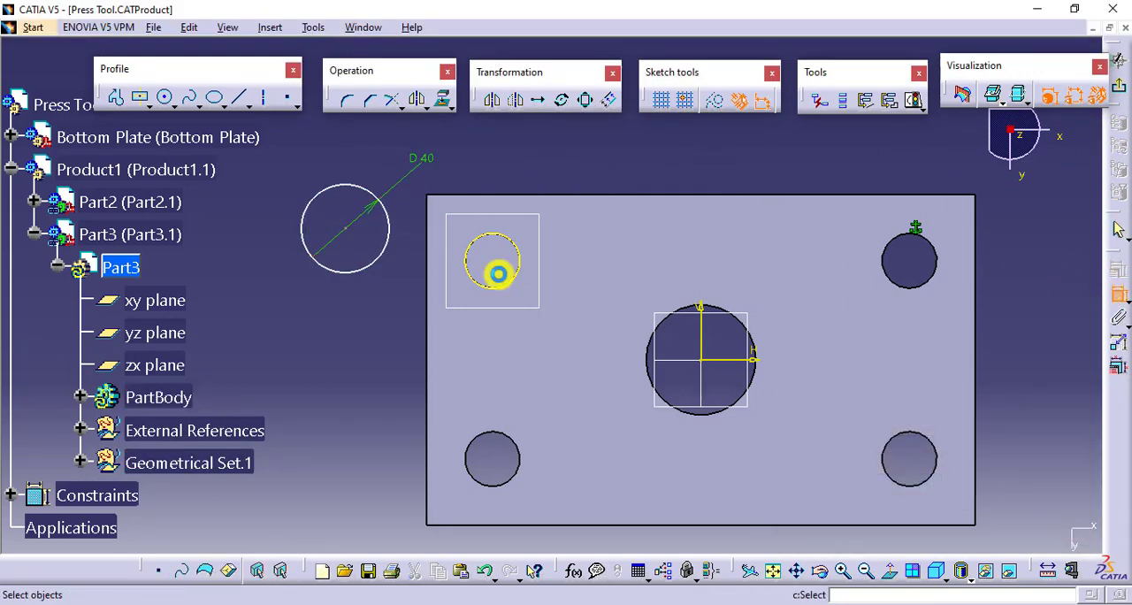
- Make the 40 mm circle concentric with the projected pillar circle and exit the sketch
click(475, 243)
click(389, 232)
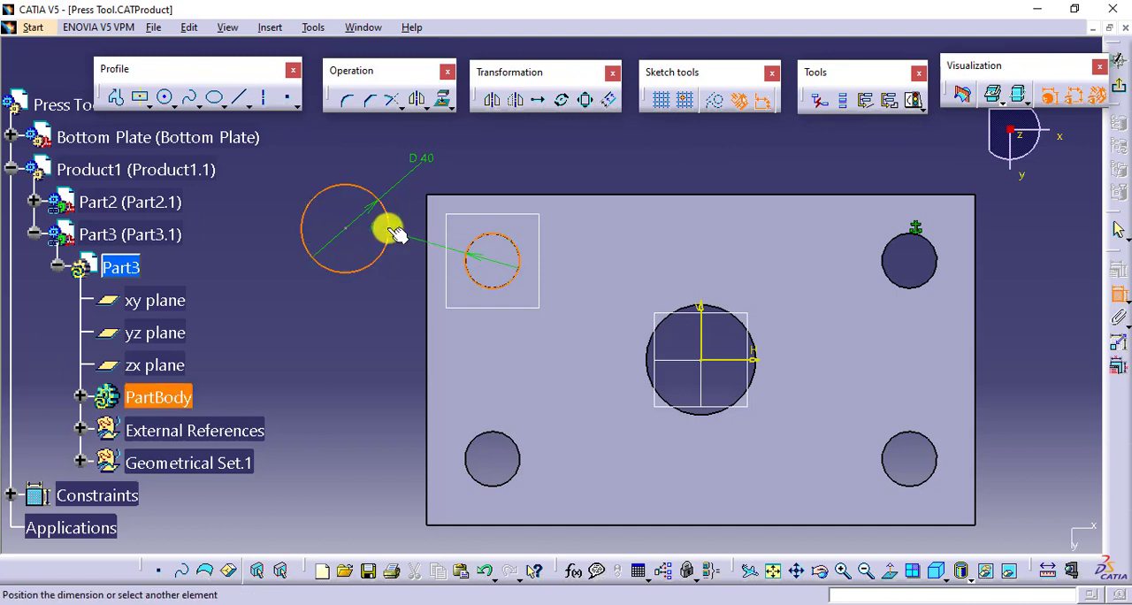
right_click(363, 329)
click(415, 448)
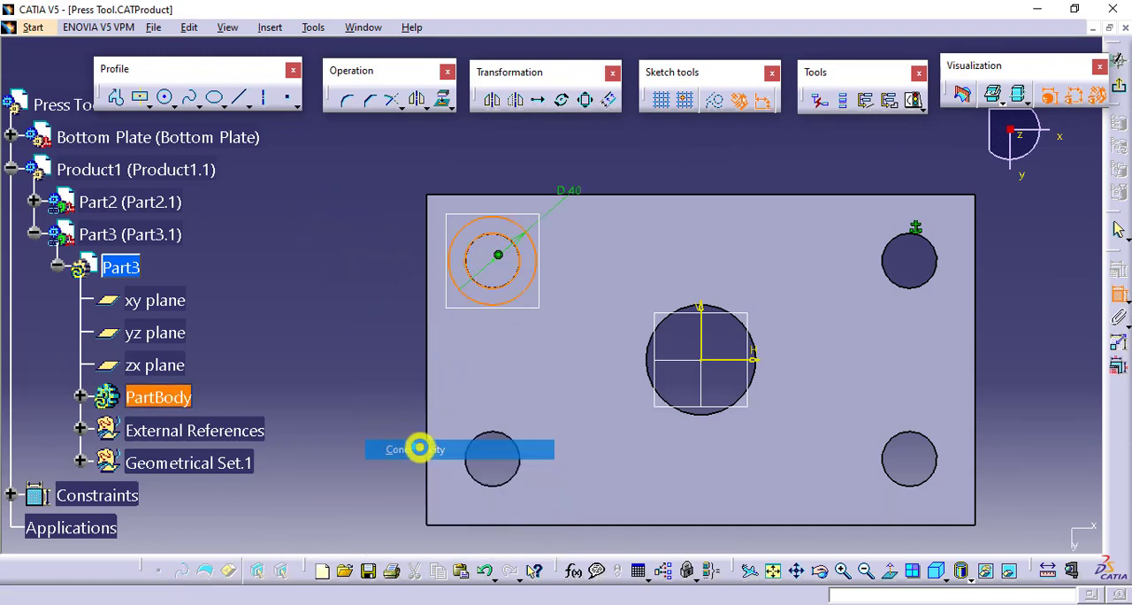
click(1117, 84)
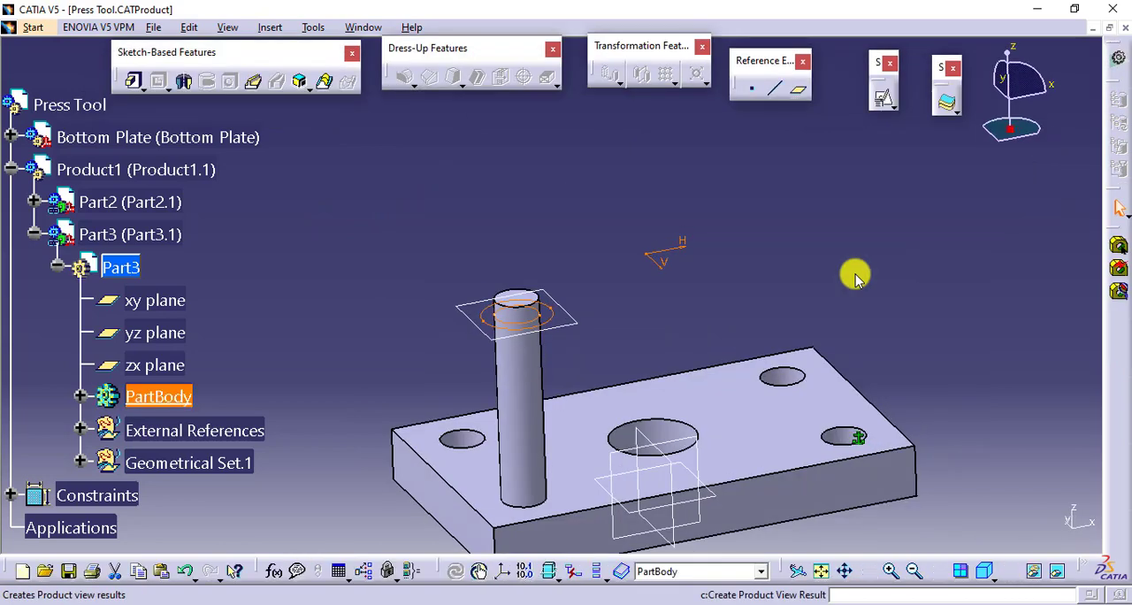
- Pad the ring-shaped sketch 60 mm down along the pillar to form a bush
middle_drag(631, 306, 637, 230)
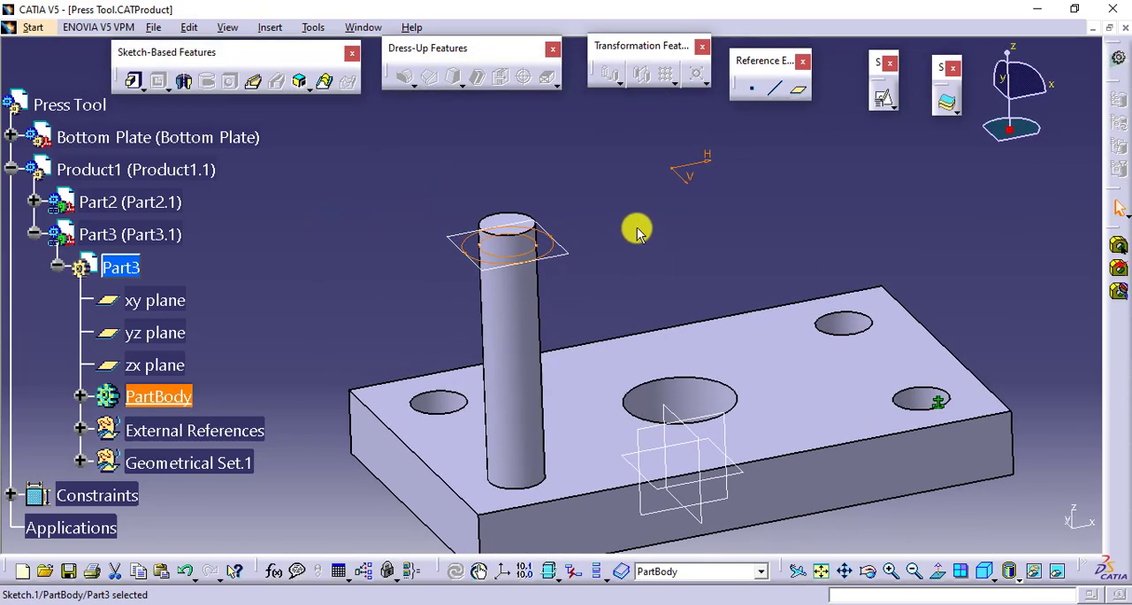
click(134, 81)
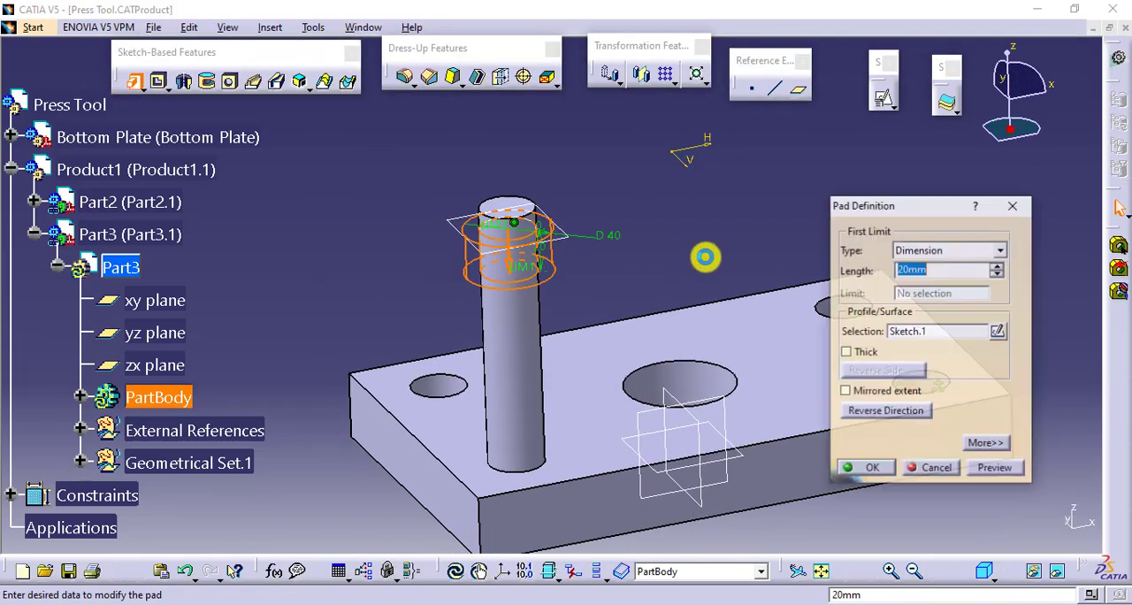
text(60)
key(Return)
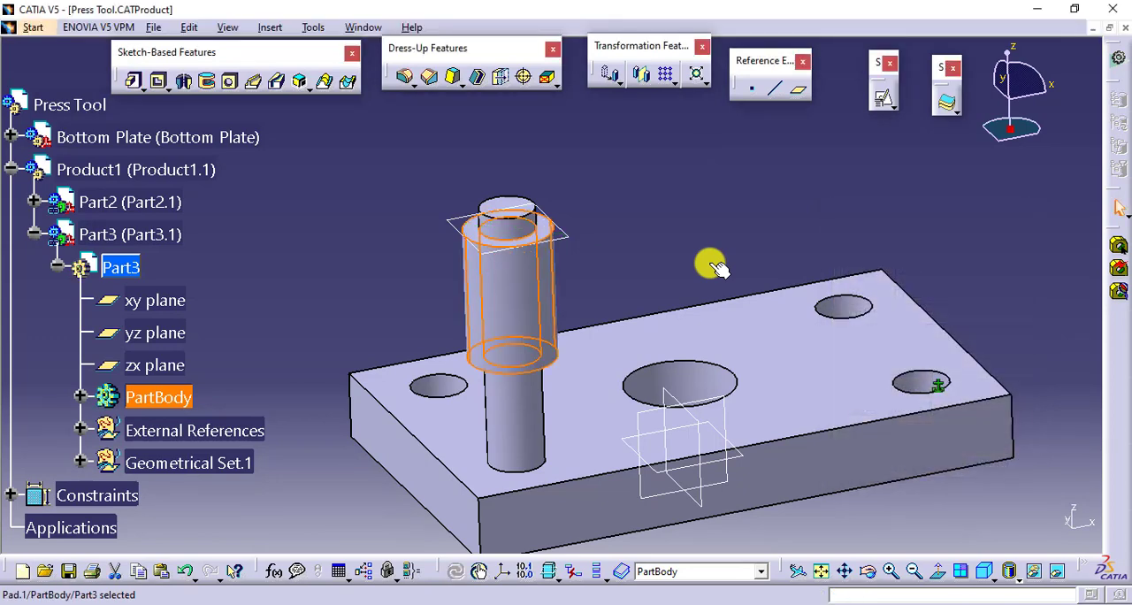
- Set the bush pad's length to 40 mm
double_click(540, 269)
text(40)
key(Return)
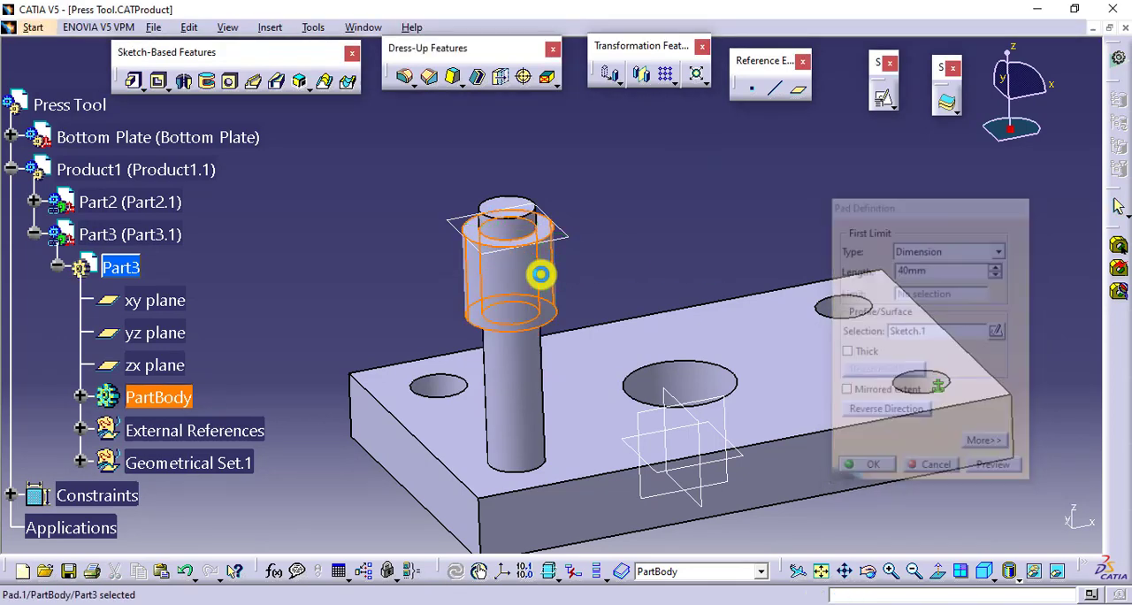
- Reactivate the Press Tool assembly and collapse the Part3 branch in the tree
middle_drag(740, 228, 707, 193)
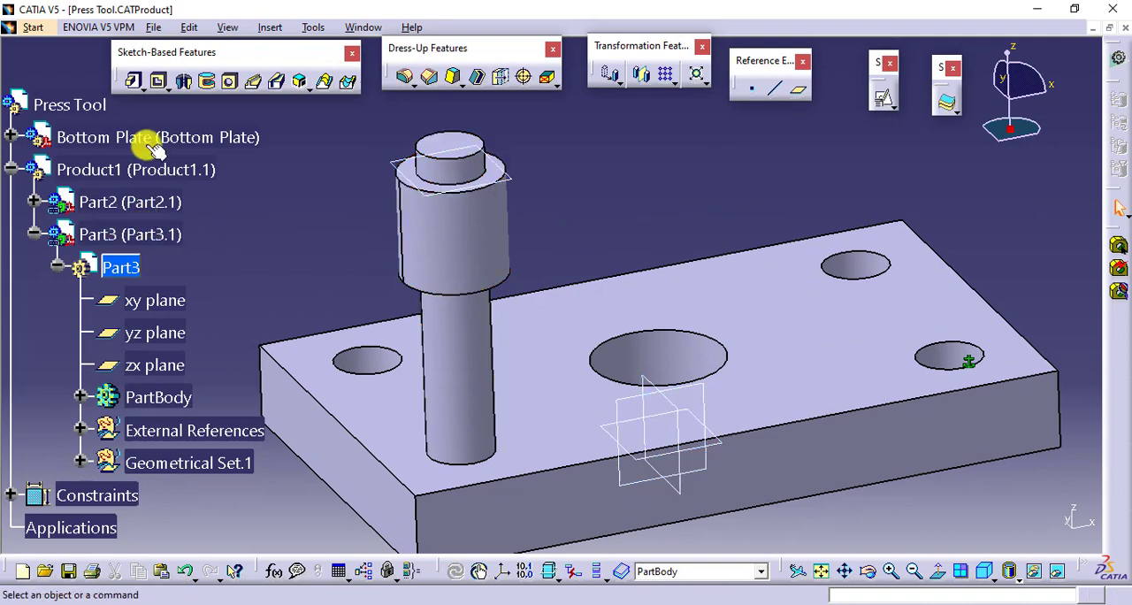
double_click(71, 104)
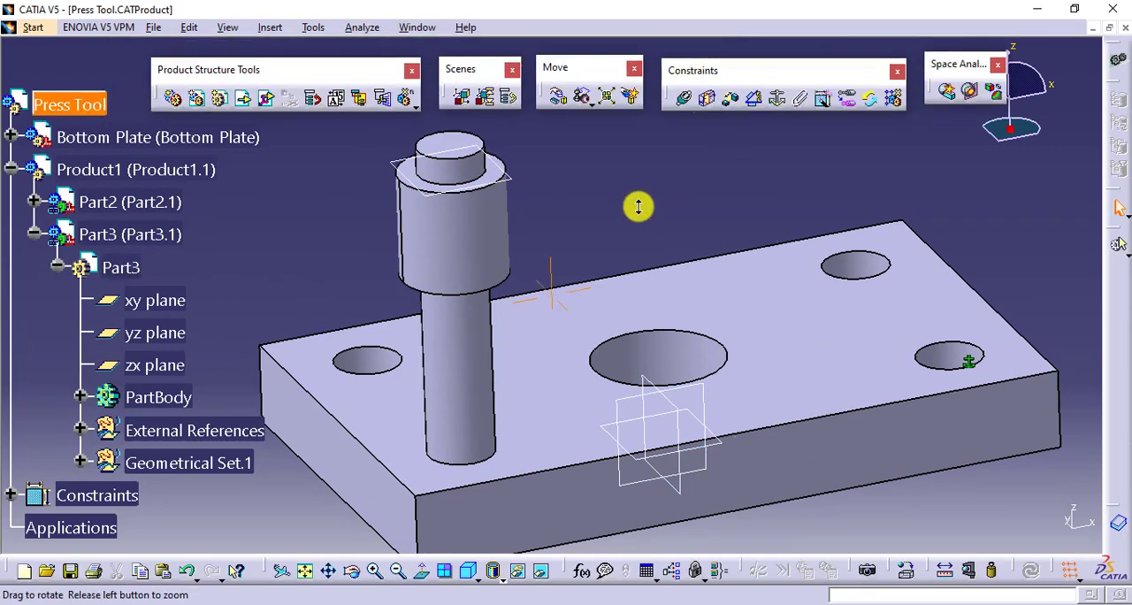
middle_drag(638, 207, 631, 212)
click(34, 233)
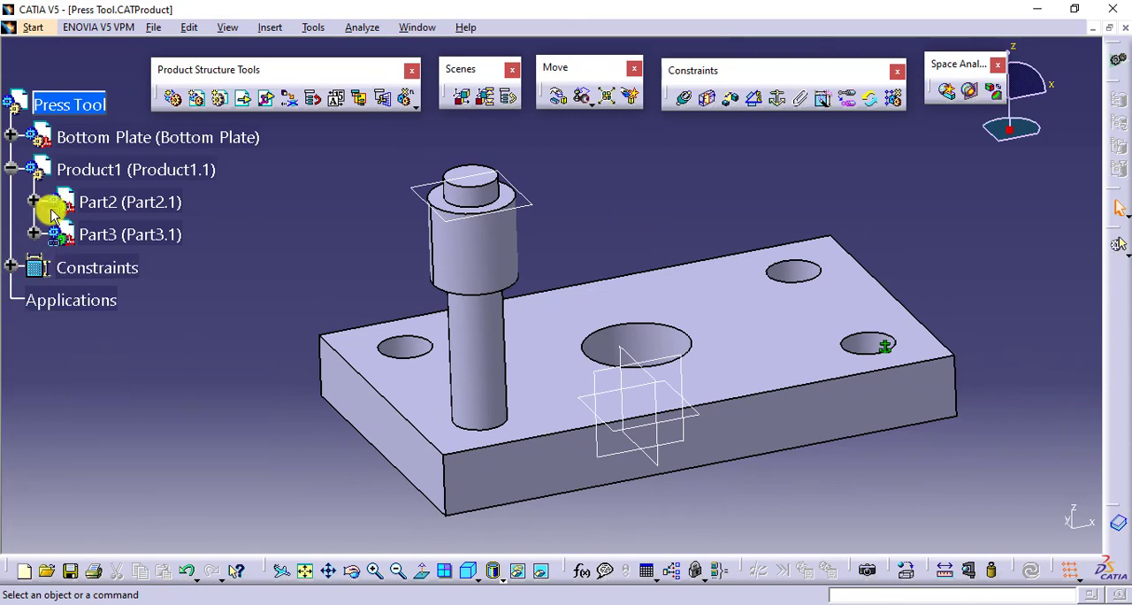
- Instantiate Product1 on the Bottom Plate's hole pattern RectPattern.1 with Reuse Pattern, keeping the pattern link and re-using the original component
click(101, 168)
click(892, 97)
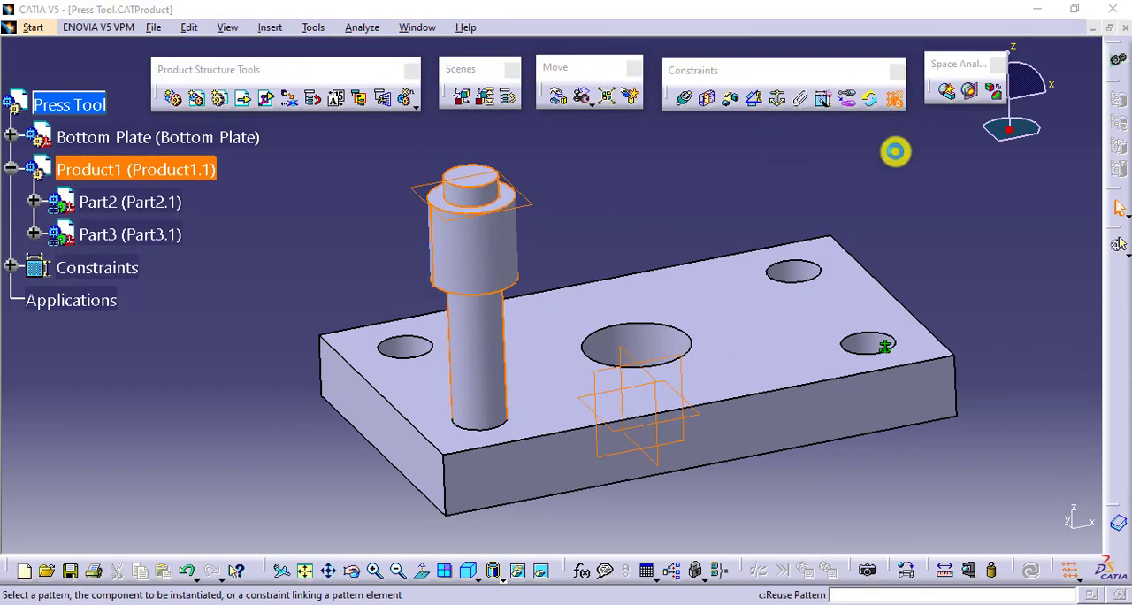
middle_drag(772, 261, 632, 273)
click(649, 281)
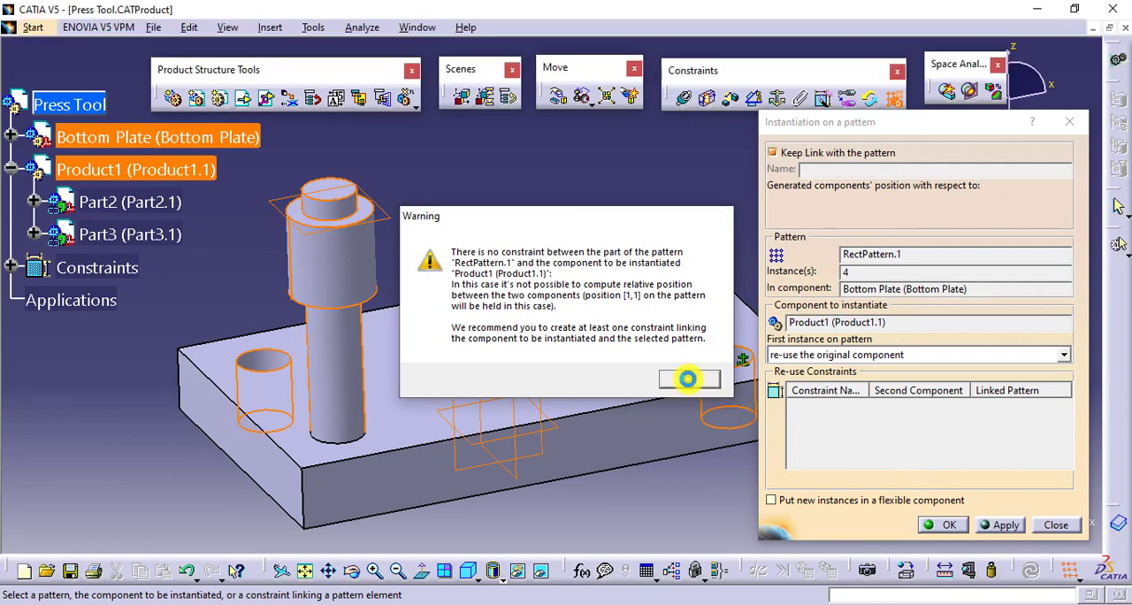
click(688, 378)
click(944, 524)
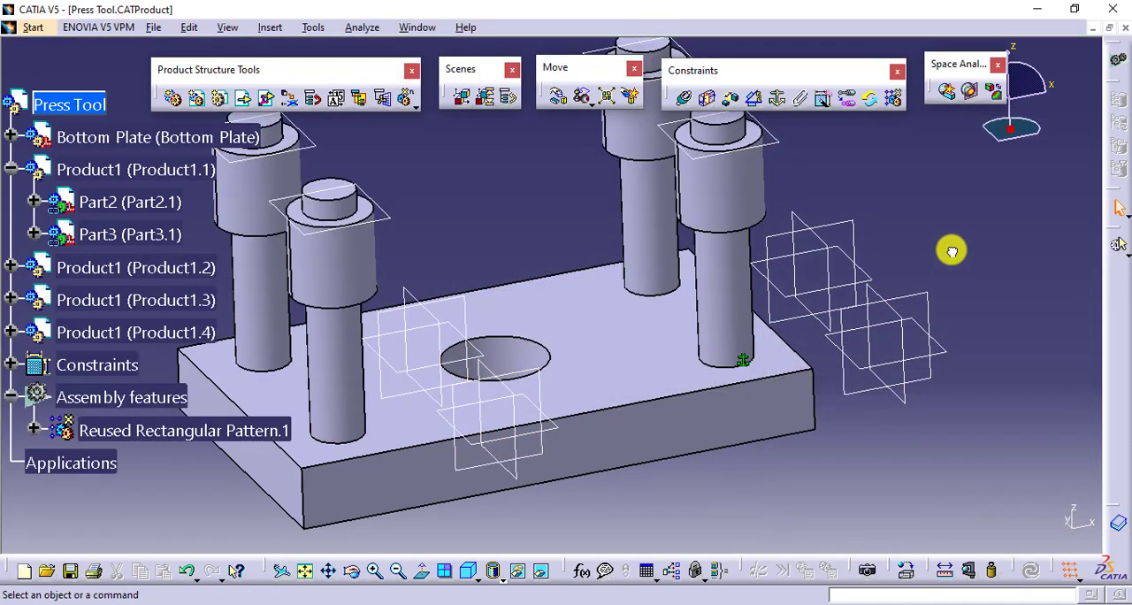
middle_drag(952, 251, 936, 370)
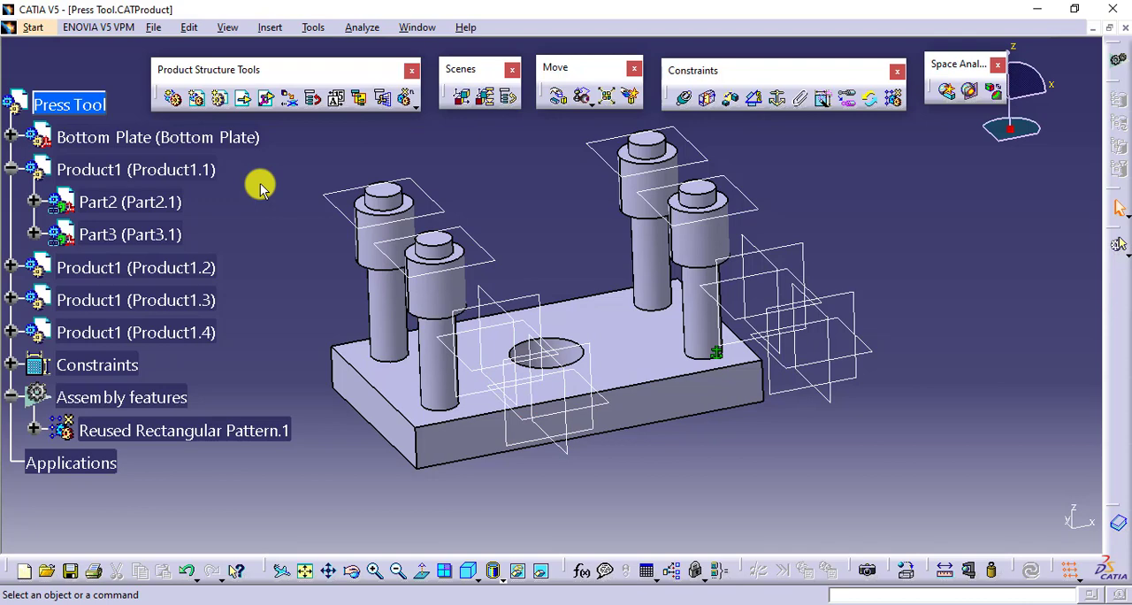
- Delete the Product1.1 sub-product with all its children from Press Tool, declining to open the unsaved Product1.CATProduct for editing
right_click(189, 171)
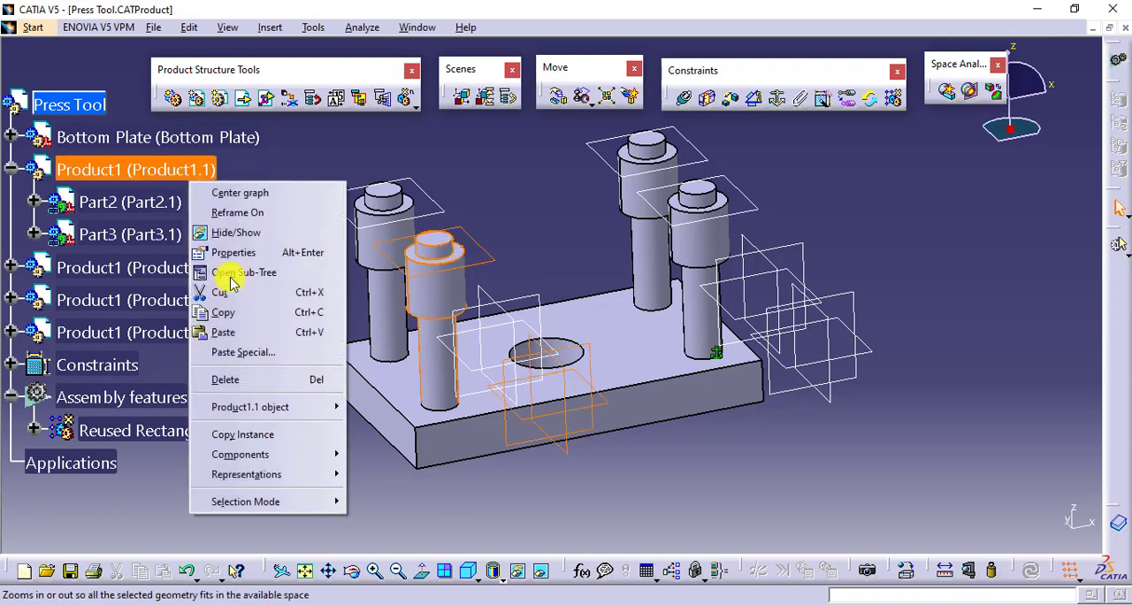
click(285, 380)
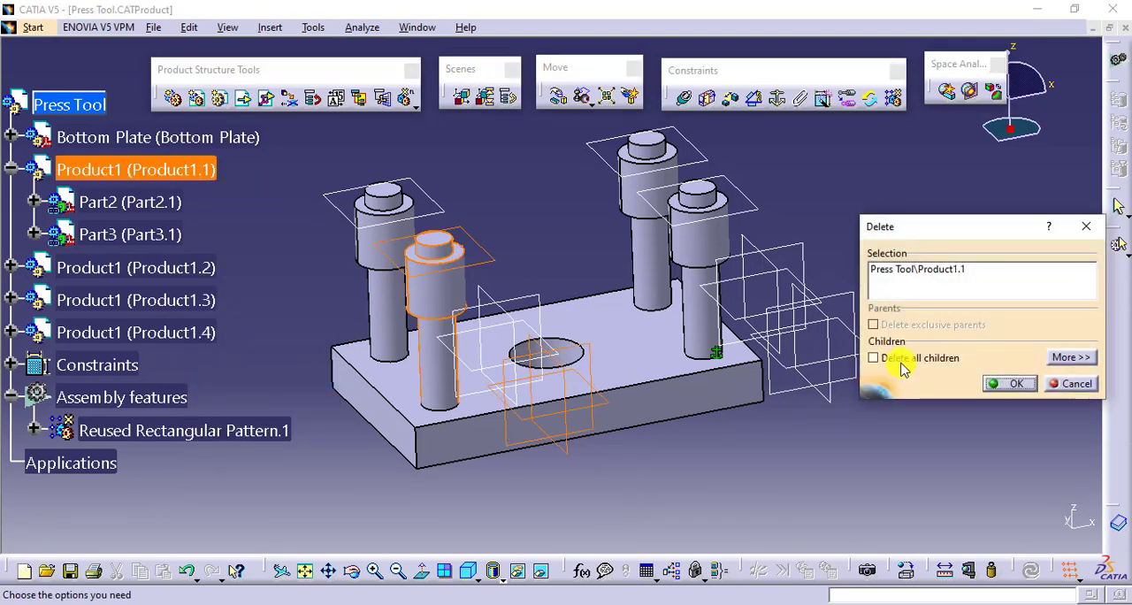
click(882, 357)
key(Return)
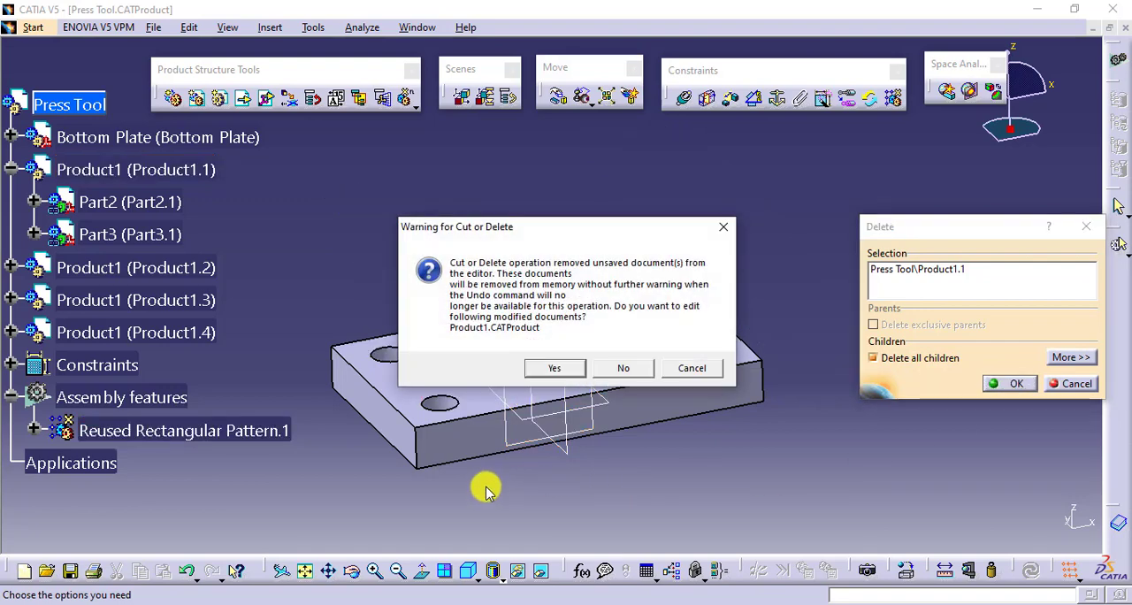
click(644, 366)
click(11, 170)
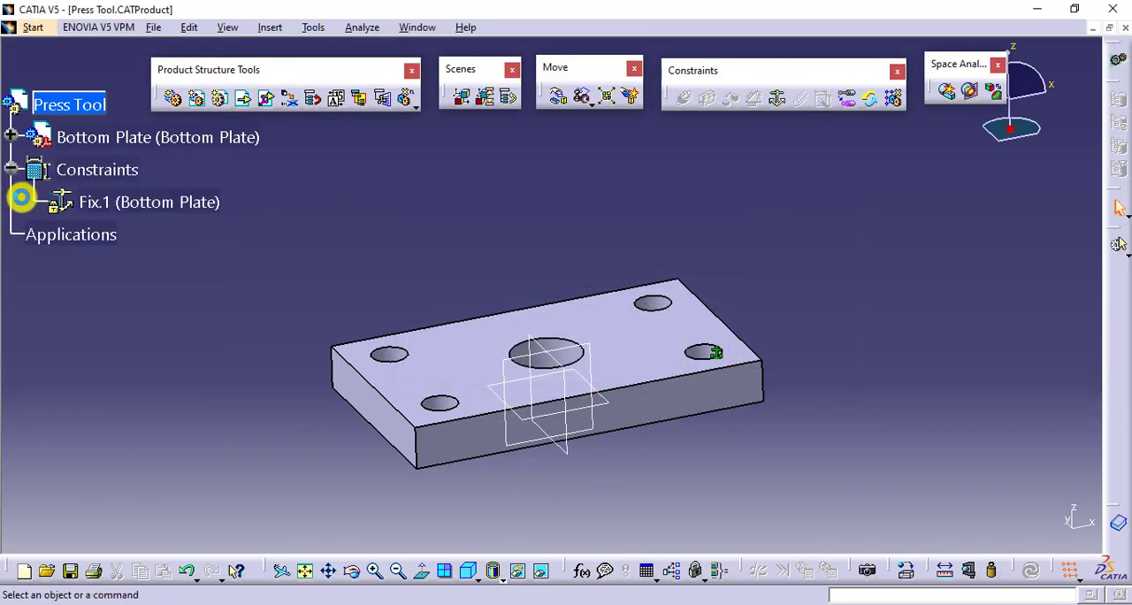
middle_drag(489, 261, 502, 241)
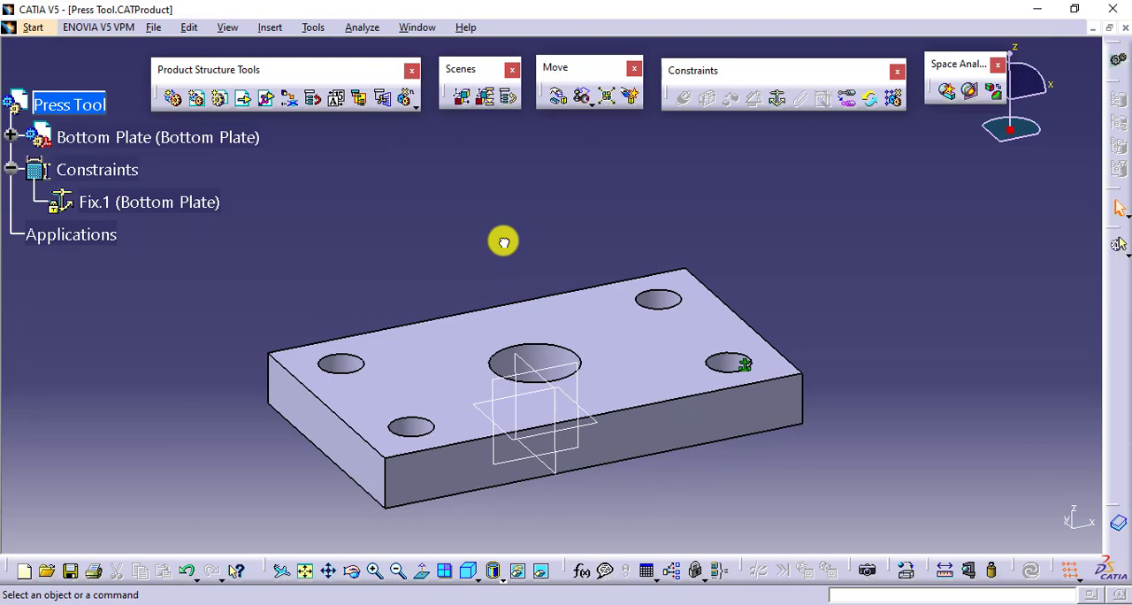
- Insert a new component under Press Tool and add a new part to it, using the assembly's origin point
click(171, 98)
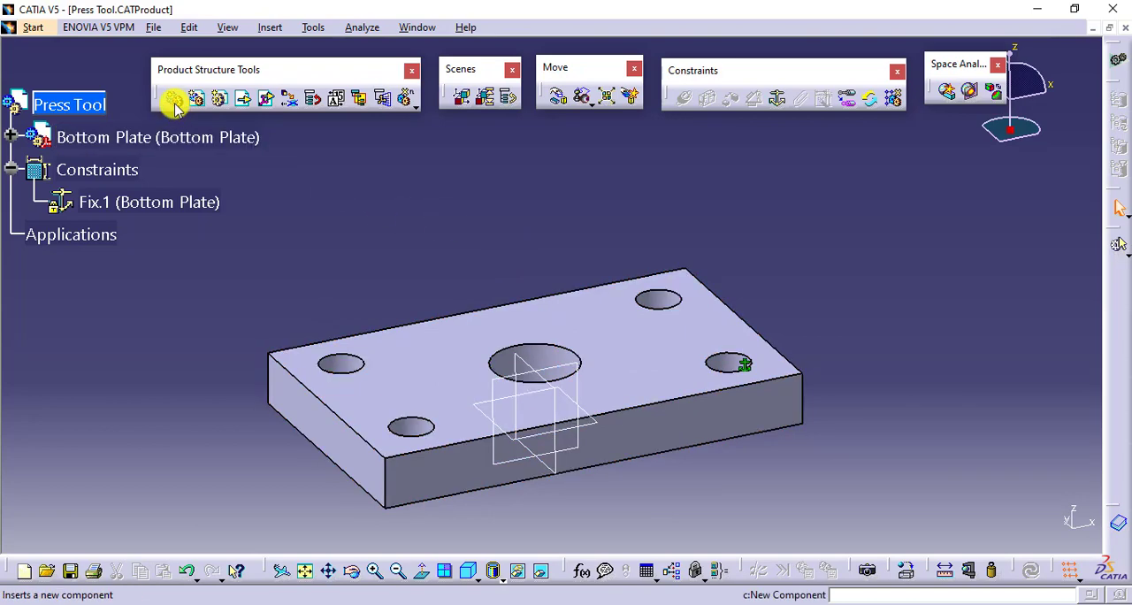
click(81, 107)
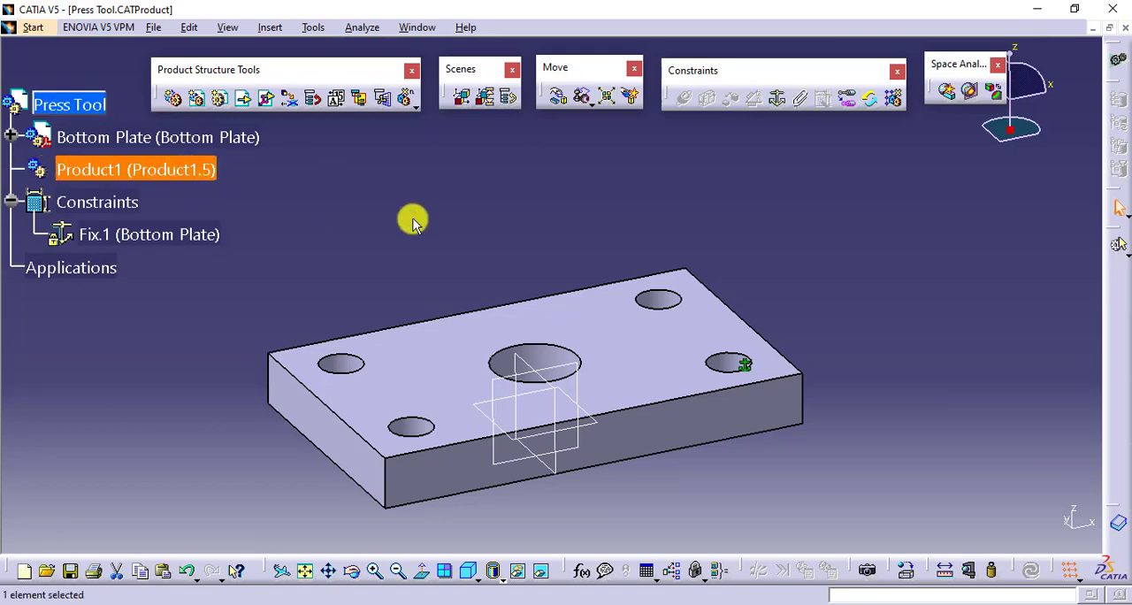
click(442, 220)
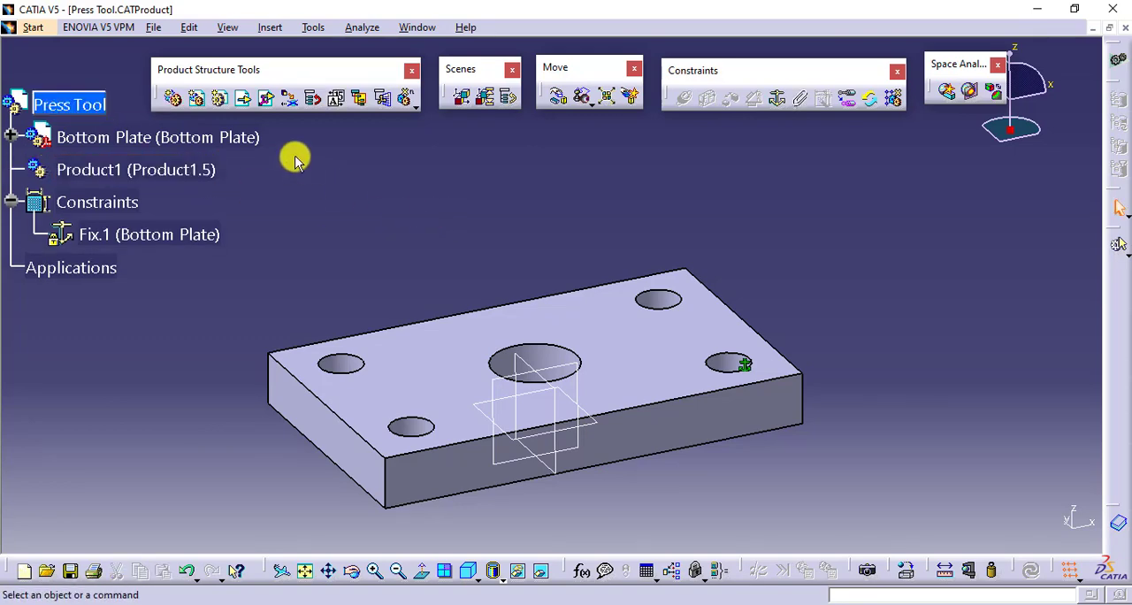
click(220, 98)
click(184, 171)
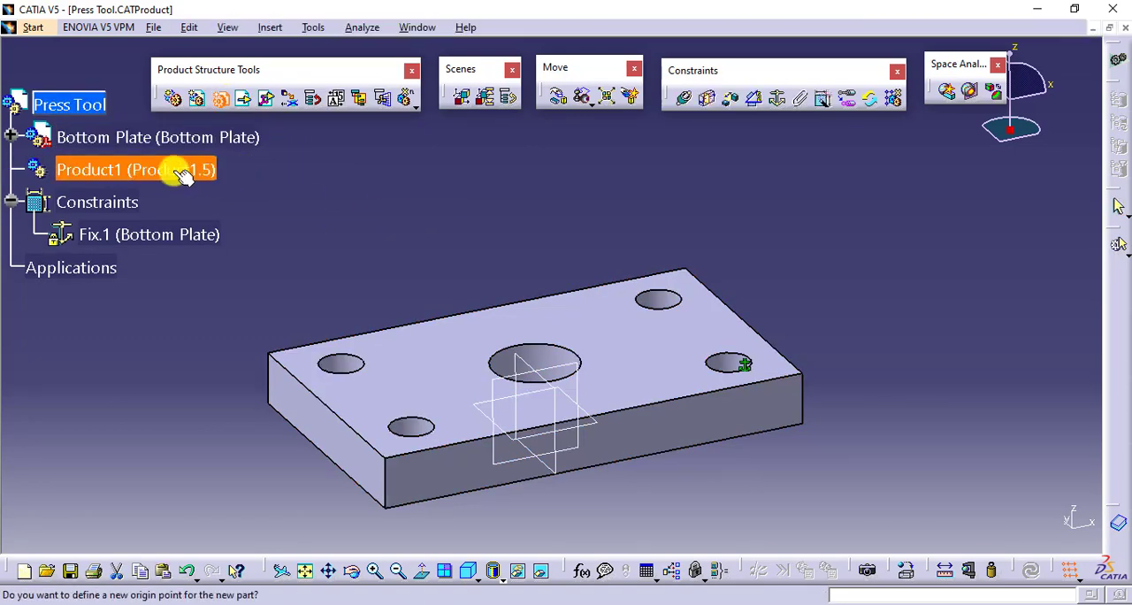
click(684, 366)
- Try to insert a new part into the Bottom Plate
click(221, 98)
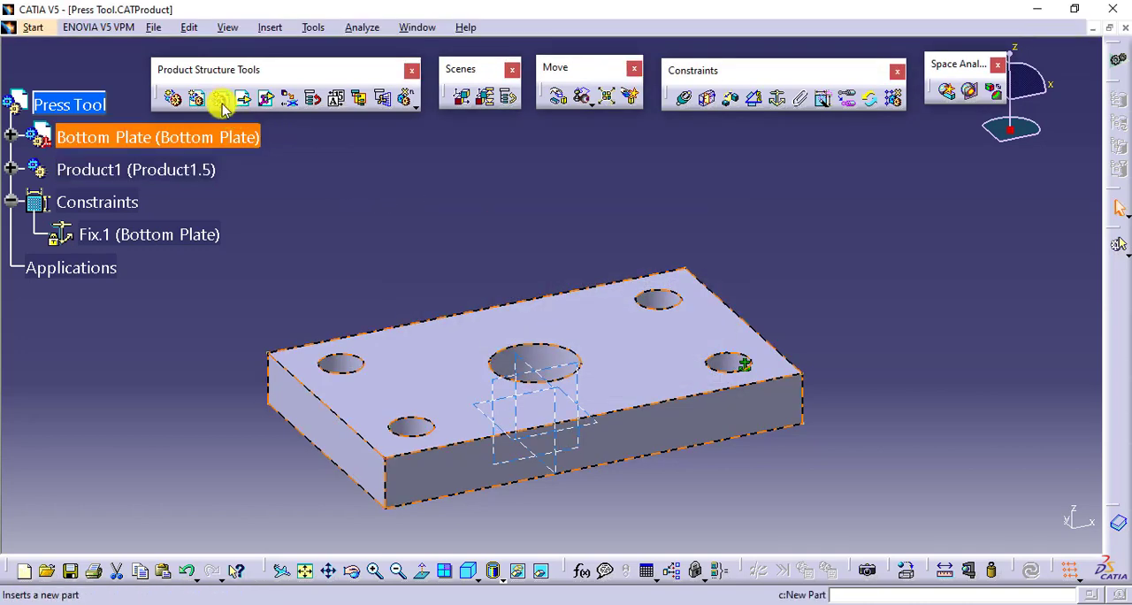
click(191, 144)
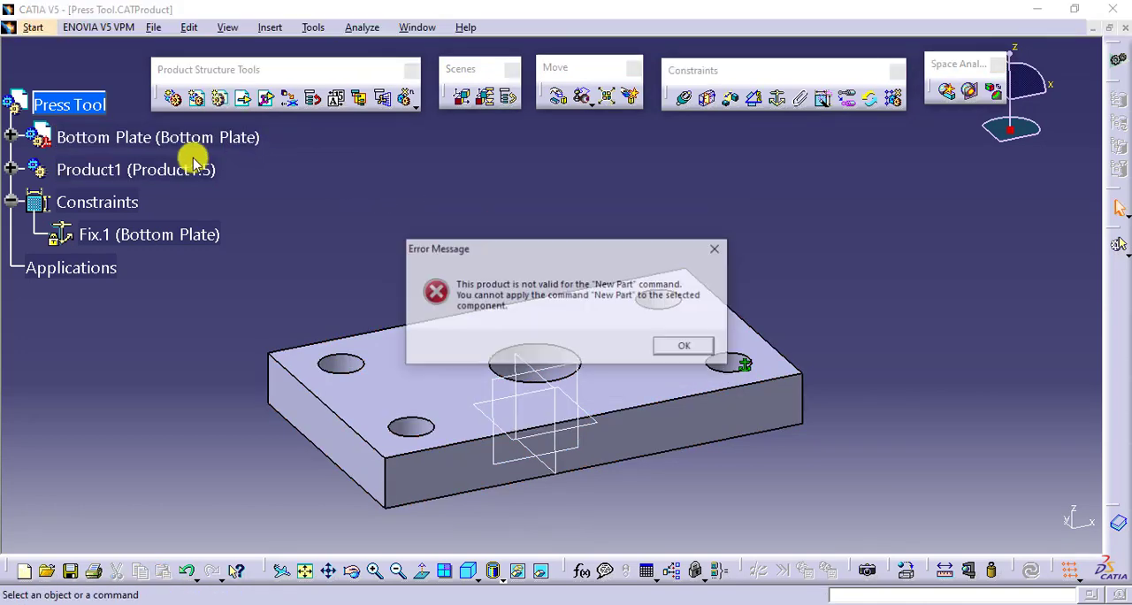
click(672, 346)
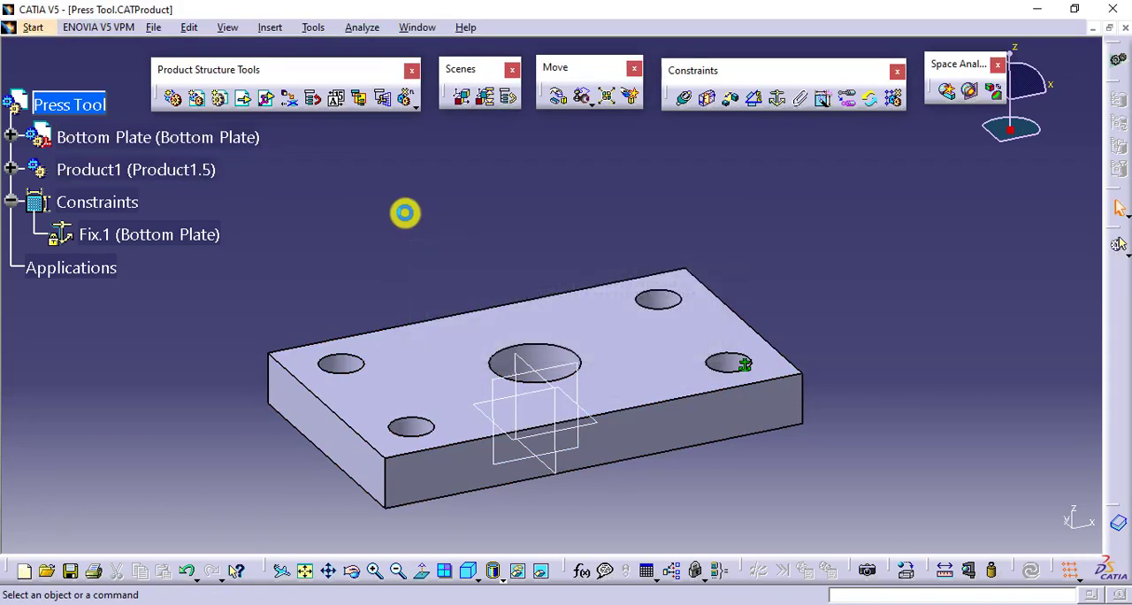
- Expand the Product1 component and insert a second new part into it, using the assembly's origin point
click(10, 169)
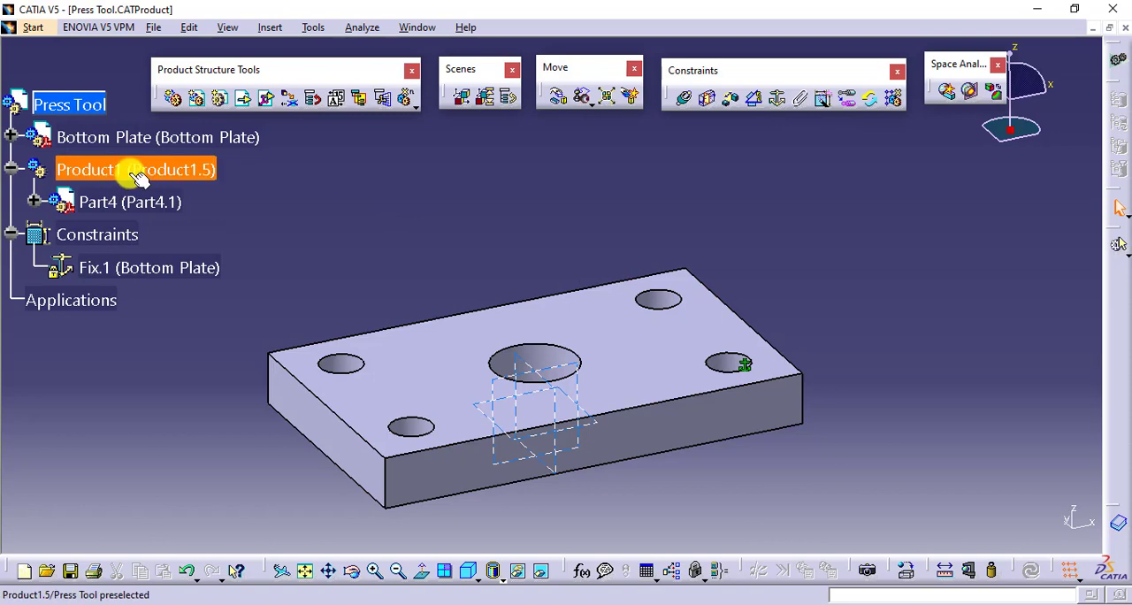
click(220, 98)
click(176, 169)
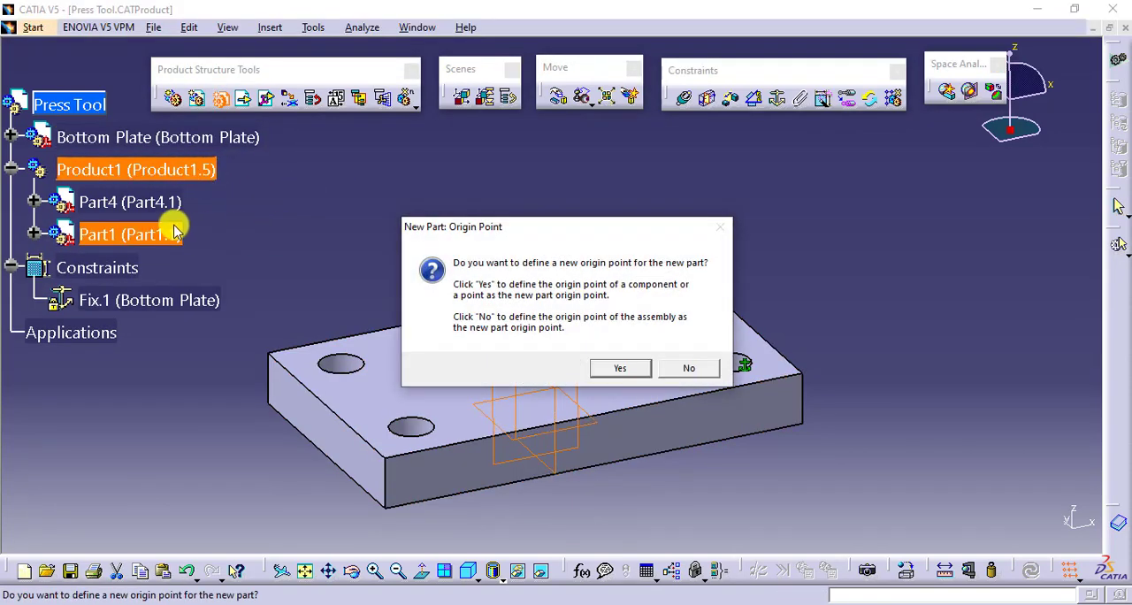
click(688, 367)
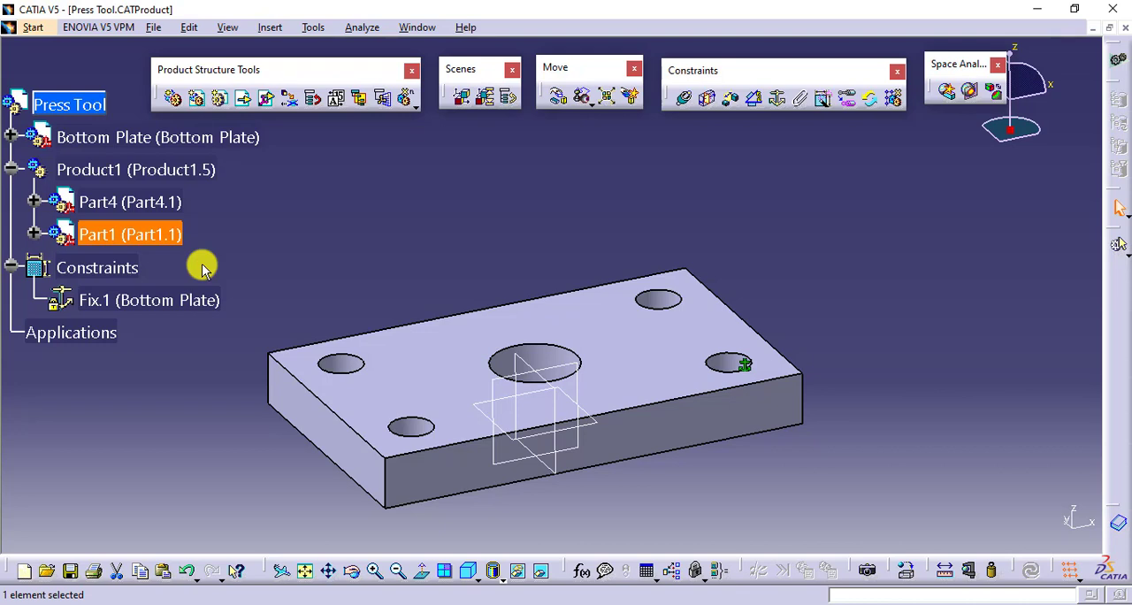
- Delete the Product1 component together with its two parts from the Press Tool assembly
right_click(189, 168)
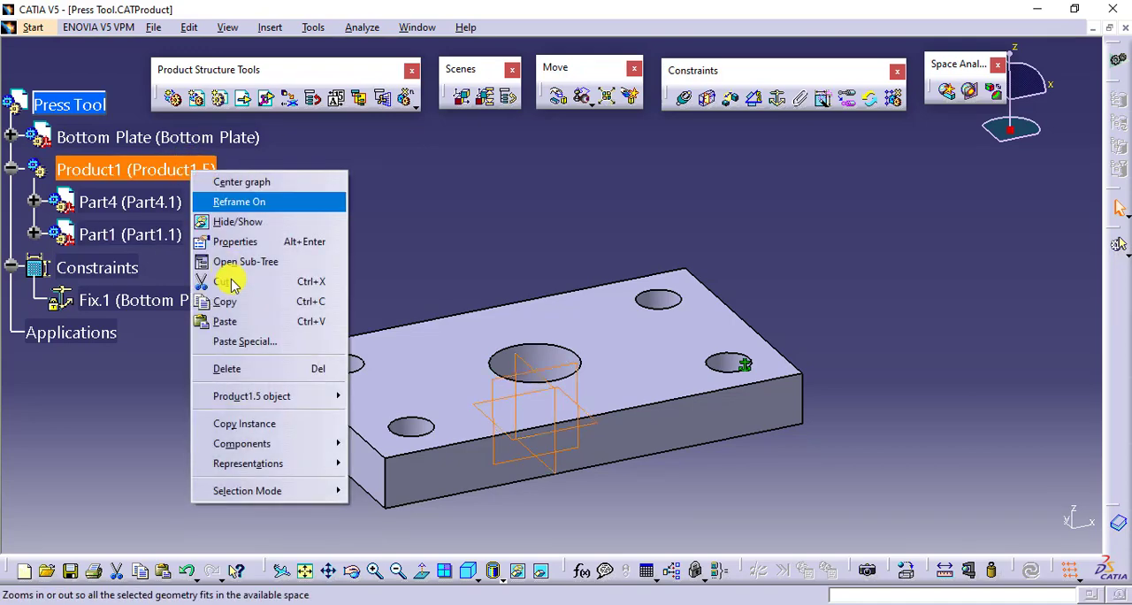
click(267, 367)
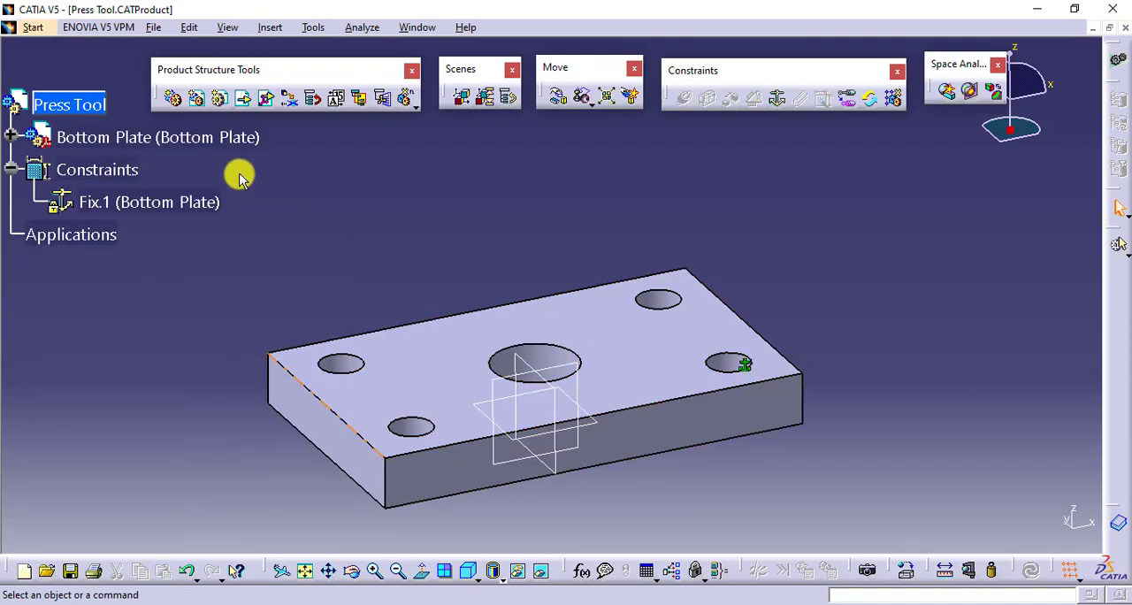
- Delete the Bottom Plate from the Press Tool assembly without its children, choosing to open the unsaved Bottom Plate.CATPart for editing
right_click(198, 138)
click(265, 332)
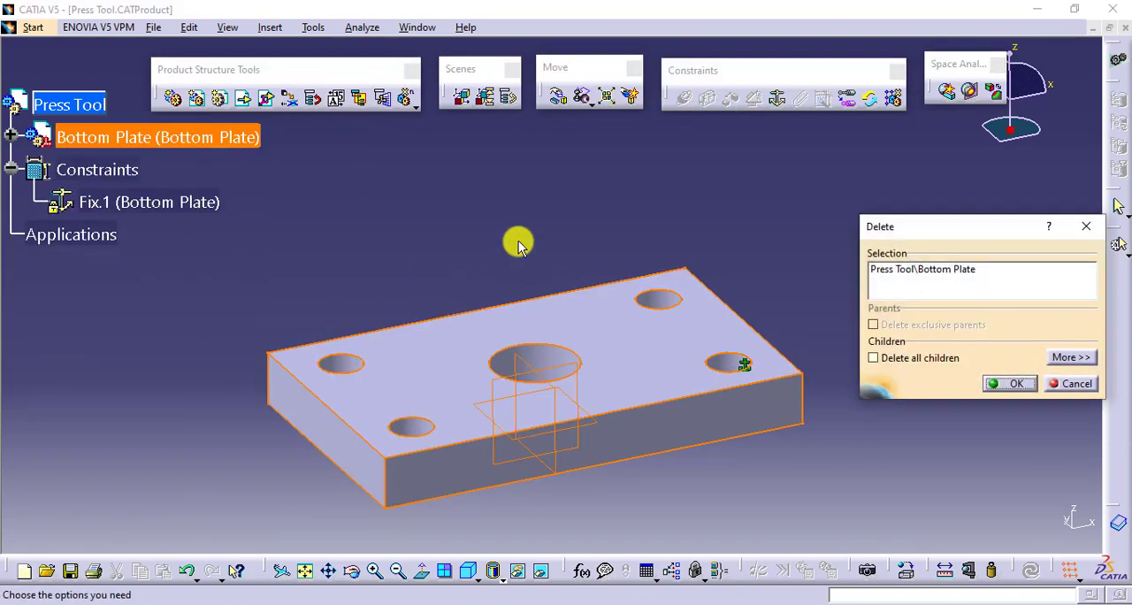
click(1008, 383)
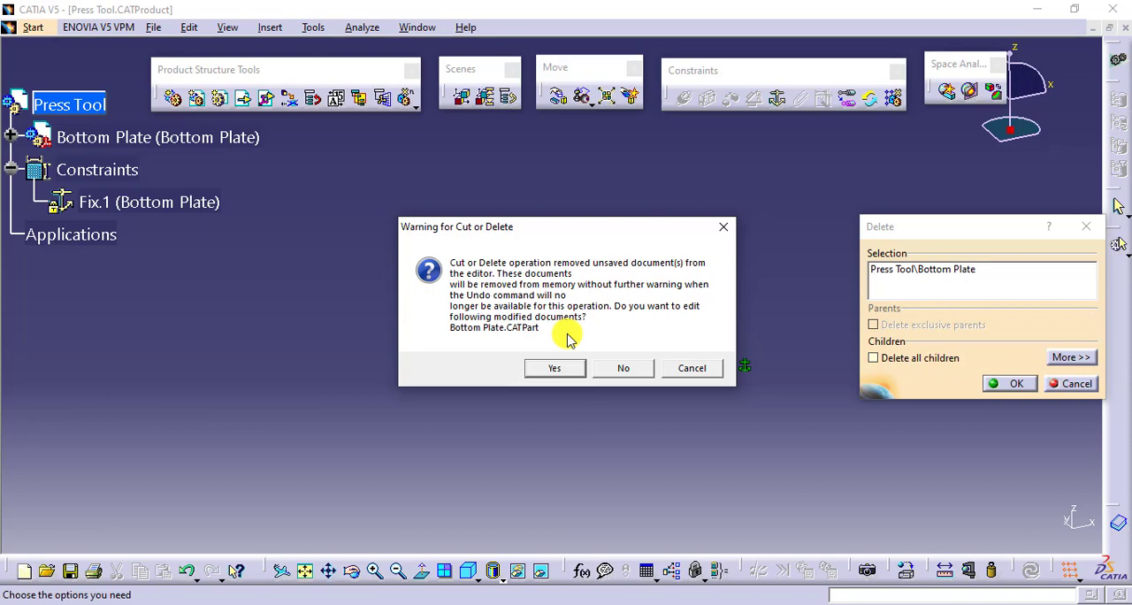
click(555, 367)
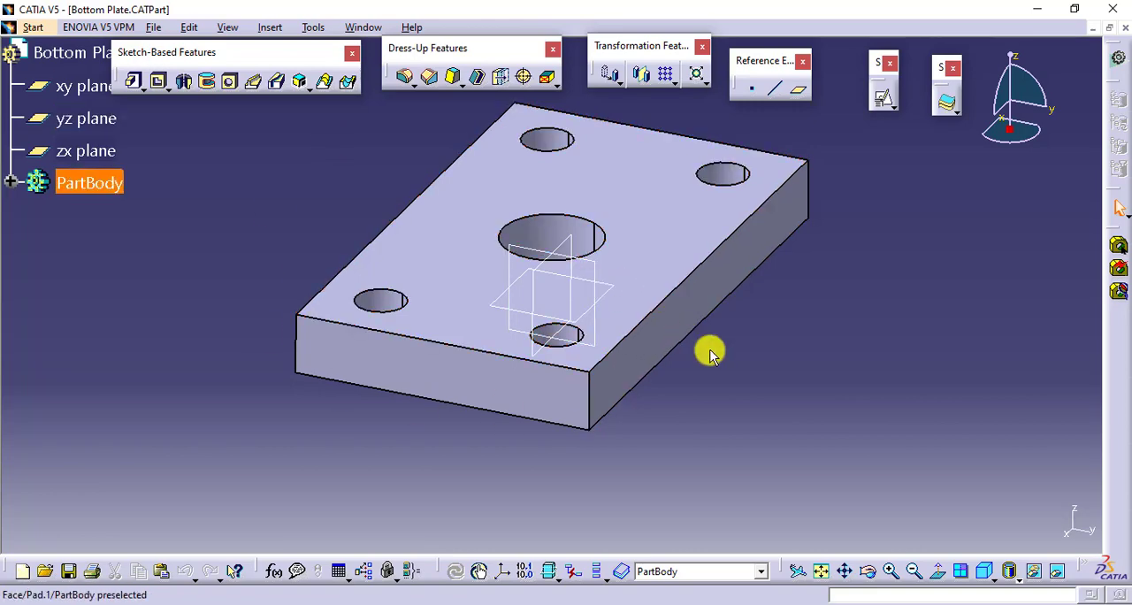
mouse_move(710, 352)
middle_down()
mouse_move(733, 356)
mouse_move(627, 384)
mouse_move(715, 353)
middle_up()
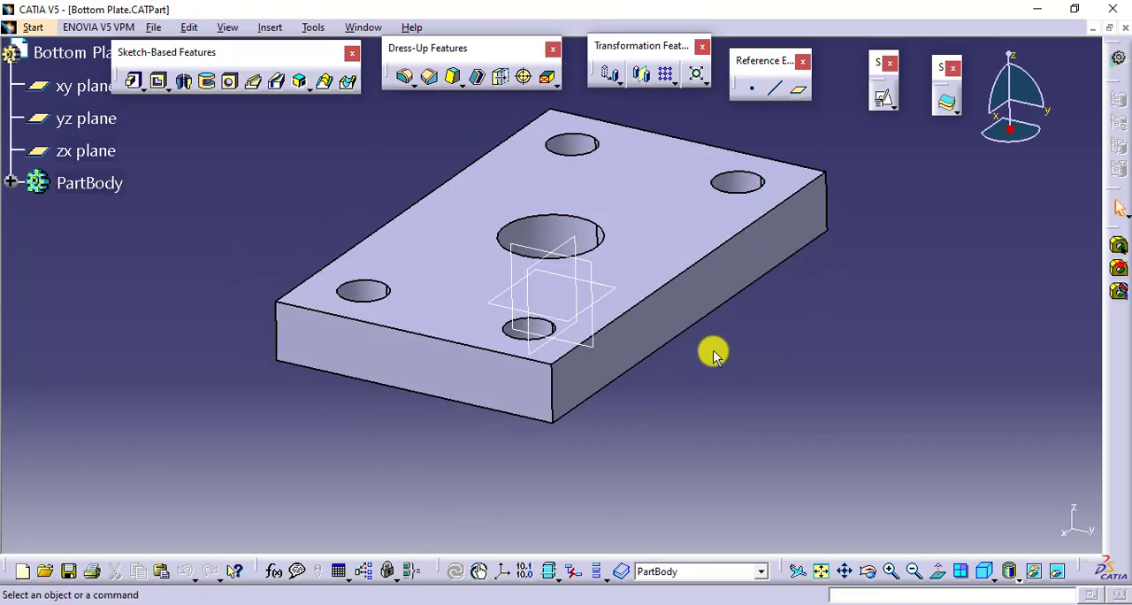
- Save the Bottom Plate part to the Desktop as a CATPart named Bottom Plate and close its document
click(153, 28)
click(217, 140)
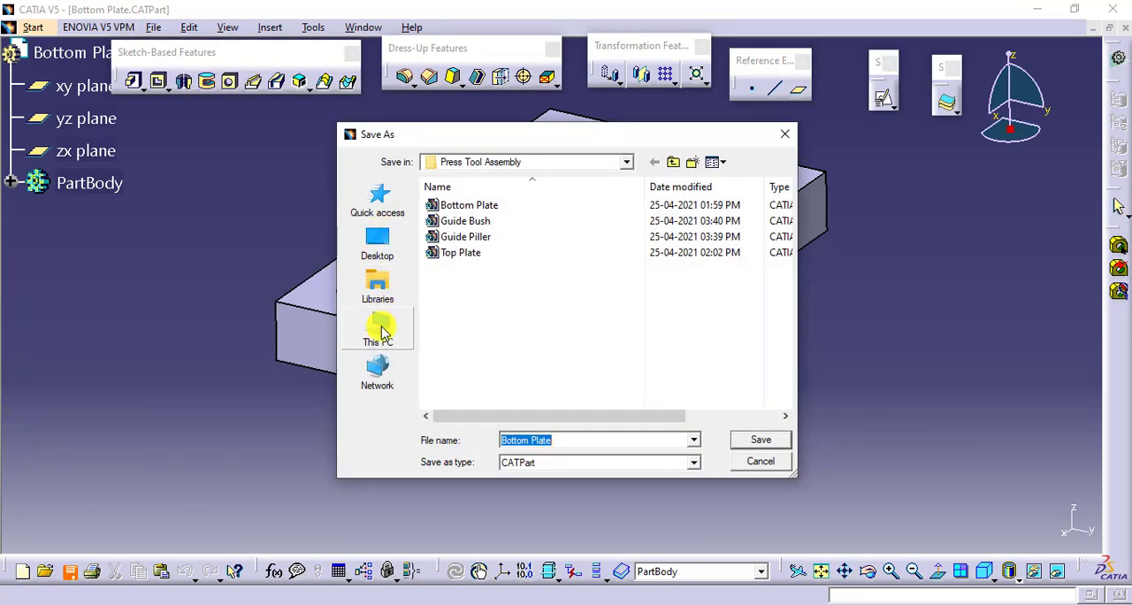
click(377, 244)
click(752, 442)
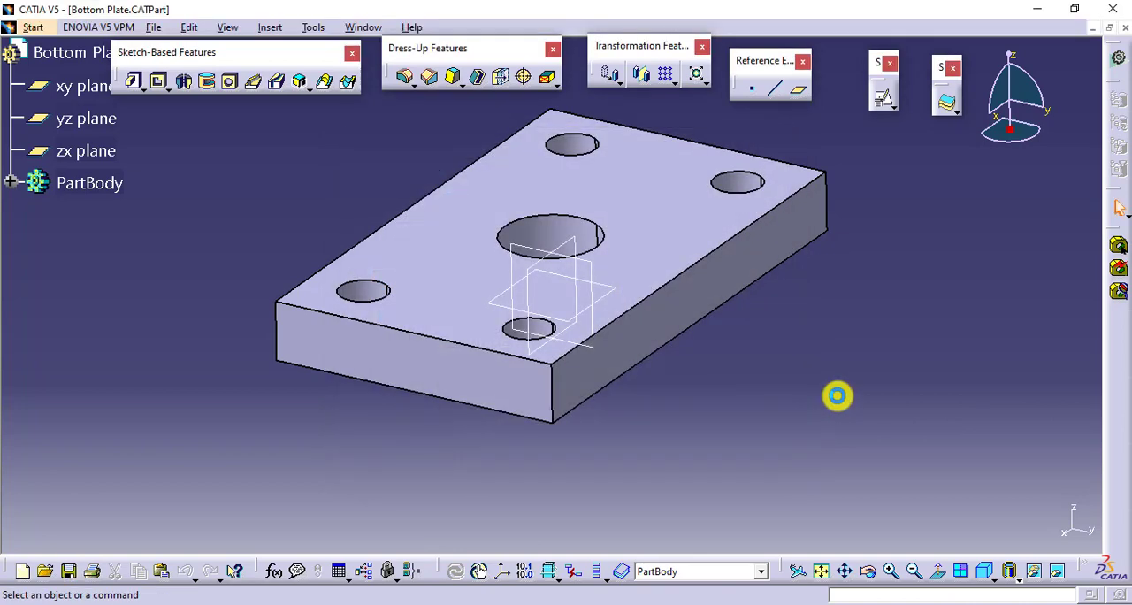
click(1124, 27)
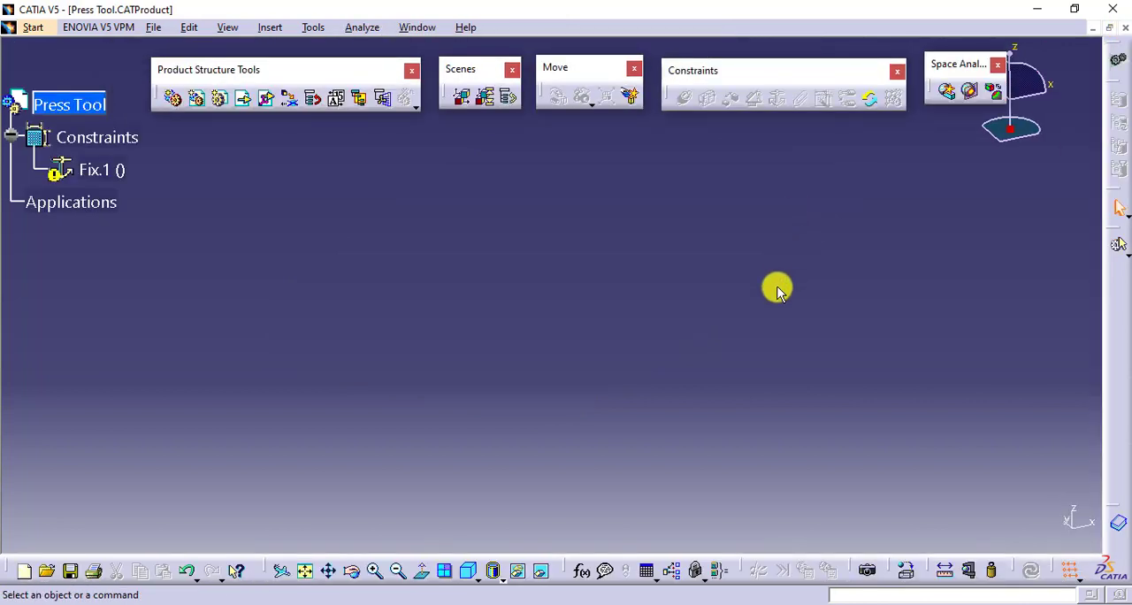